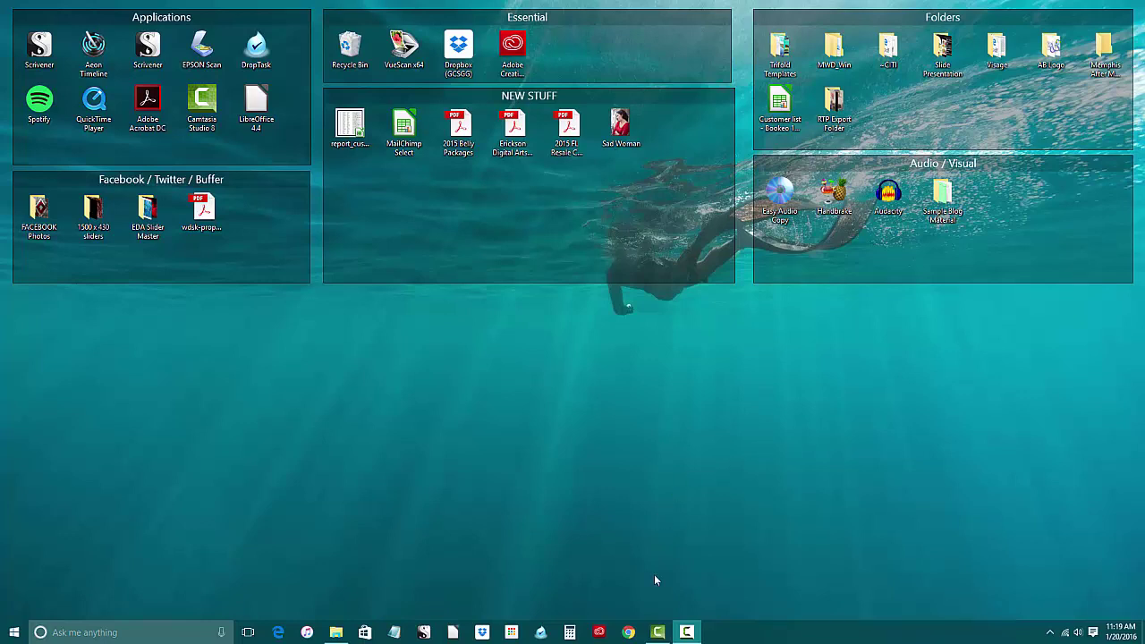
Switch to Chrome and go to the WordPress admin page at redtentproject.com/wp-admin
click(629, 632)
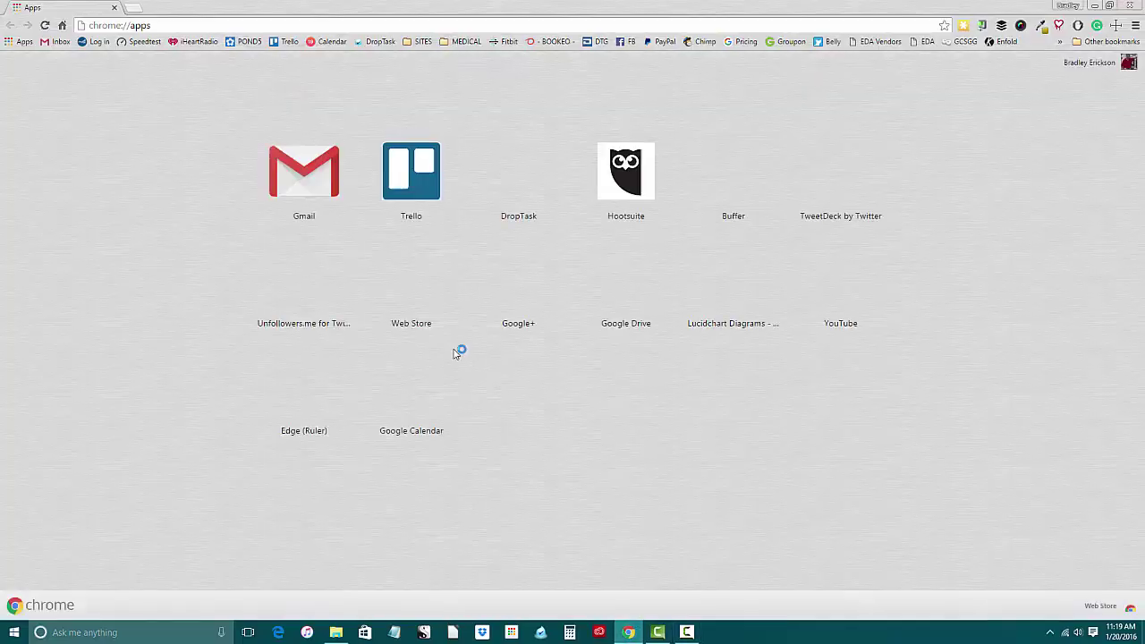
click(167, 23)
text(redt)
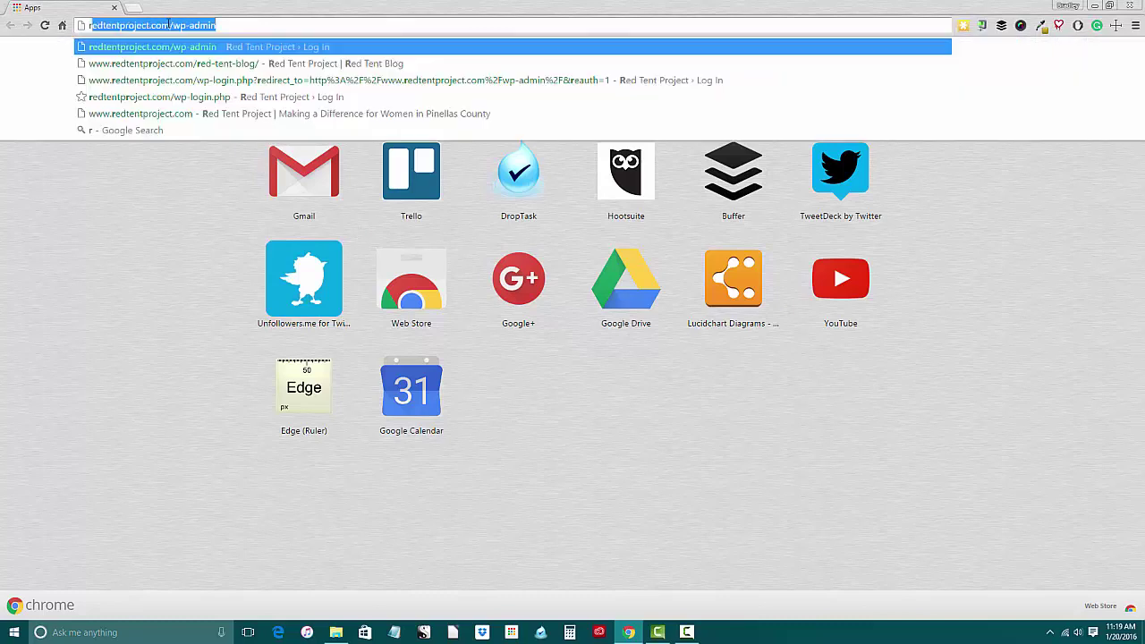
text(ent)
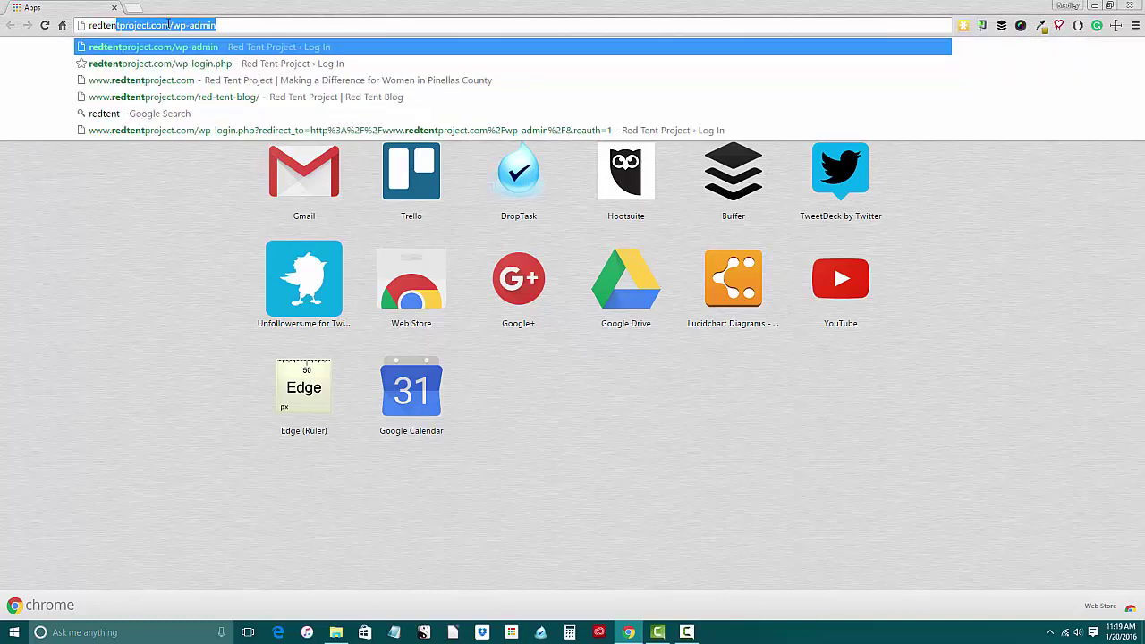
text(proje)
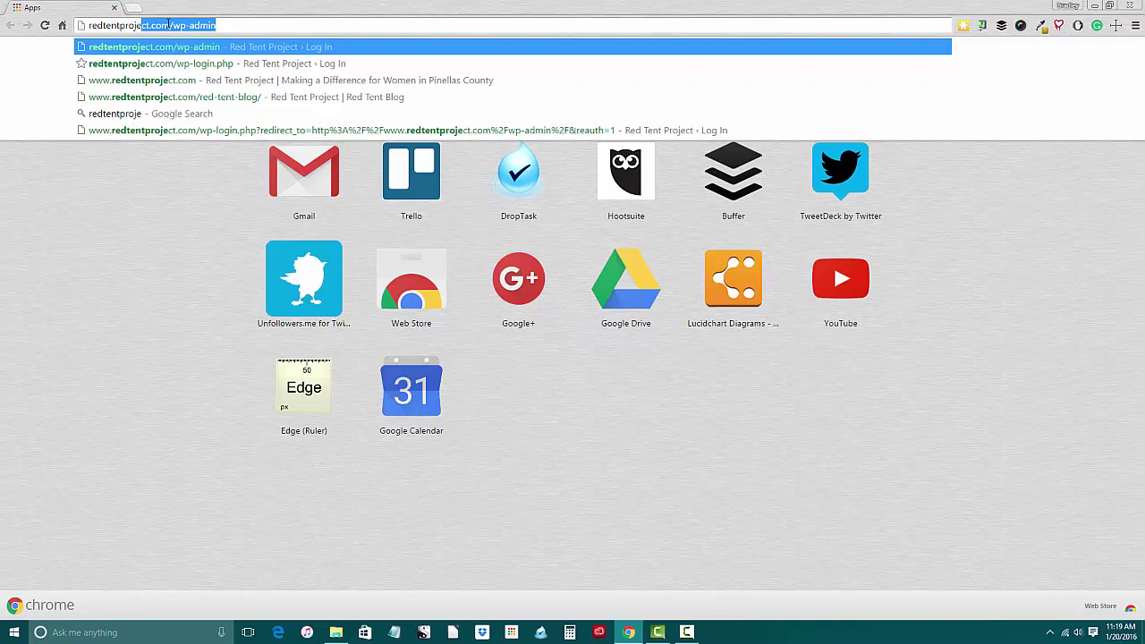
text(ct.com)
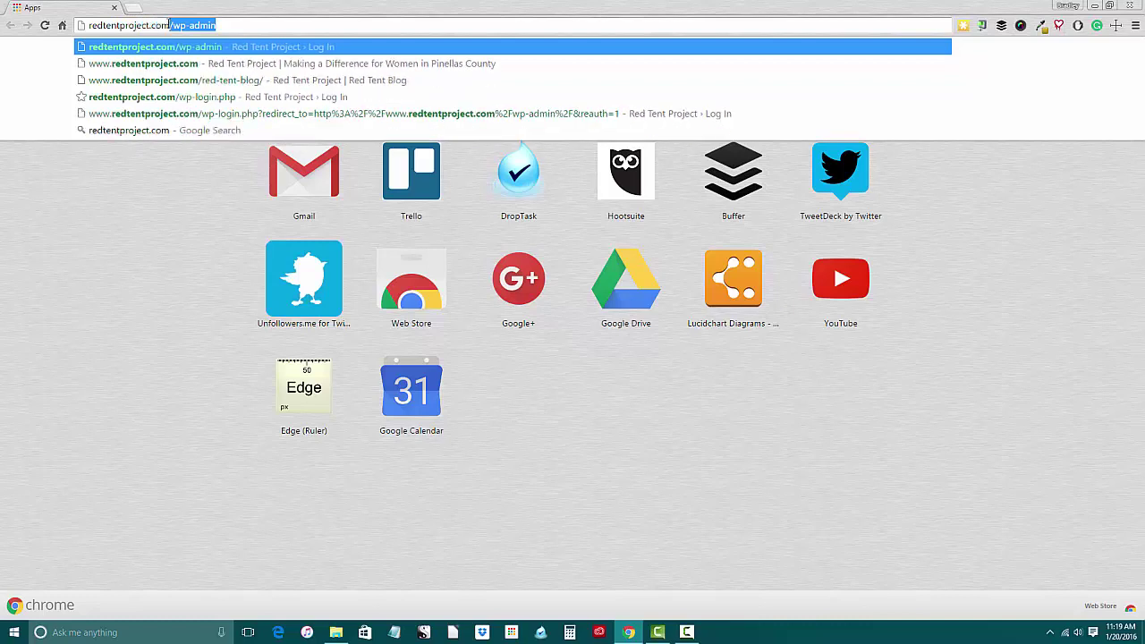
text(/wp)
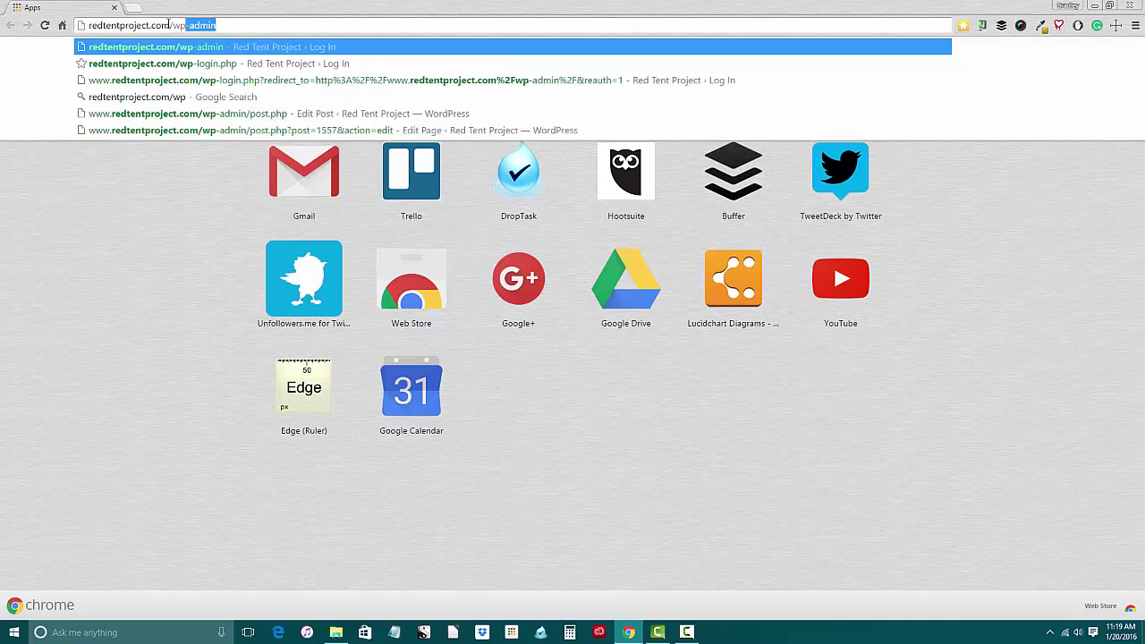
text(-ad)
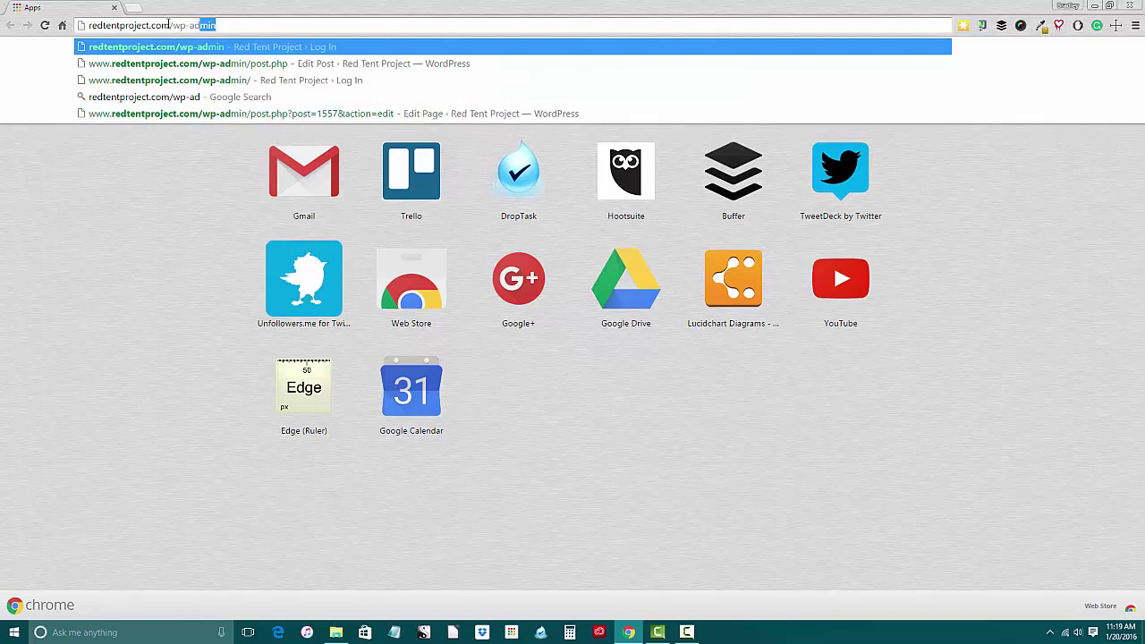
text(min)
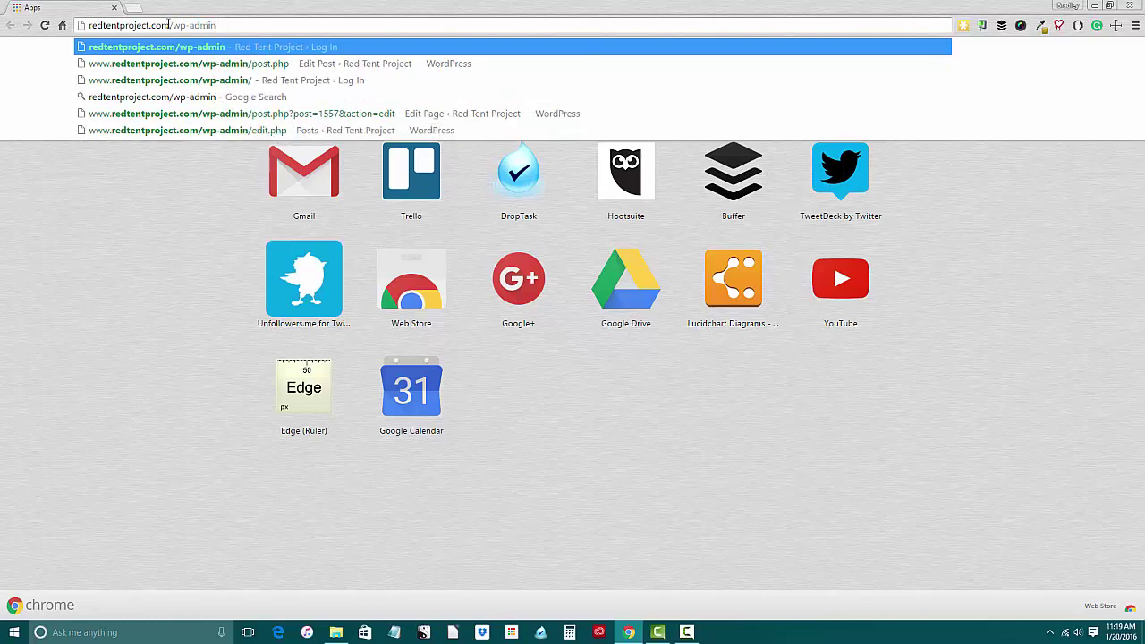
key(Return)
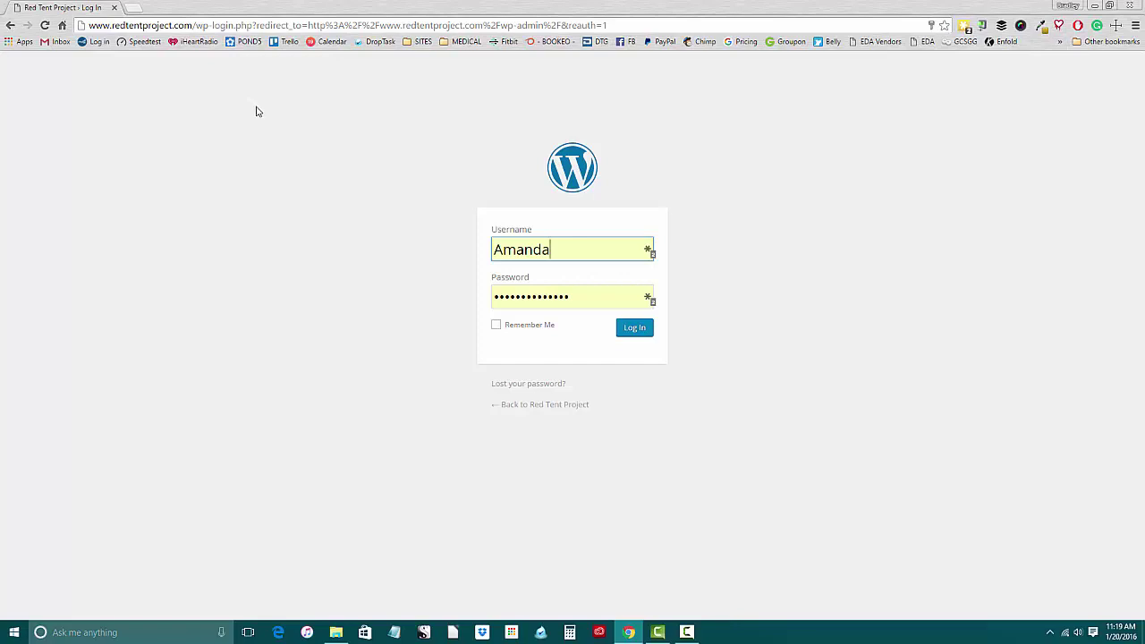
Choose the saved Admin username with its stored password and log in to the WordPress site
click(584, 249)
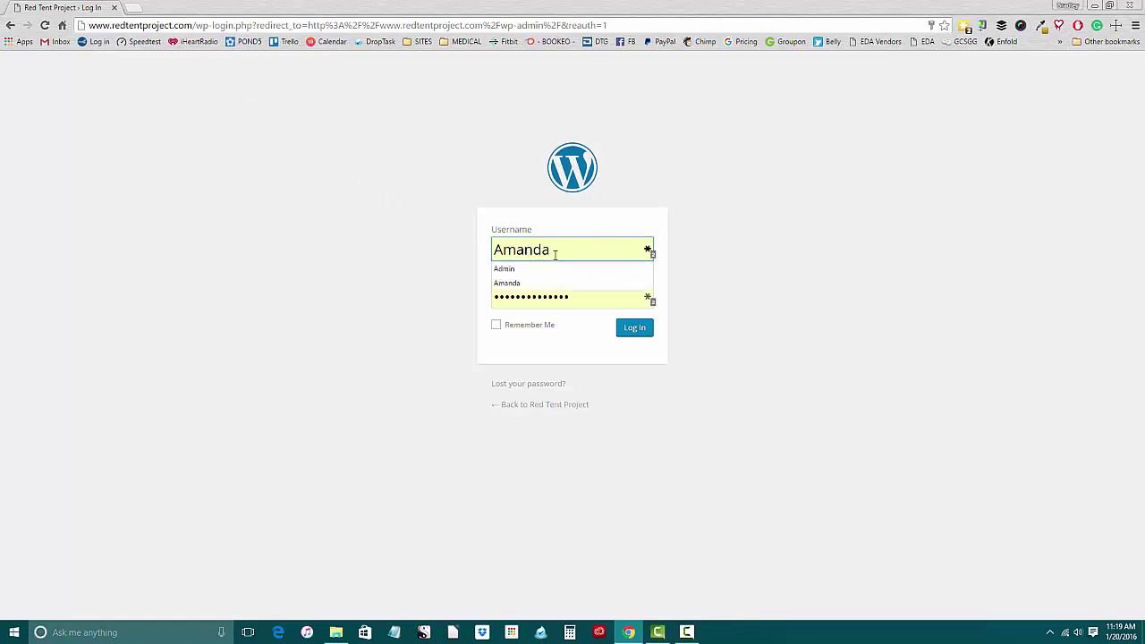
click(511, 272)
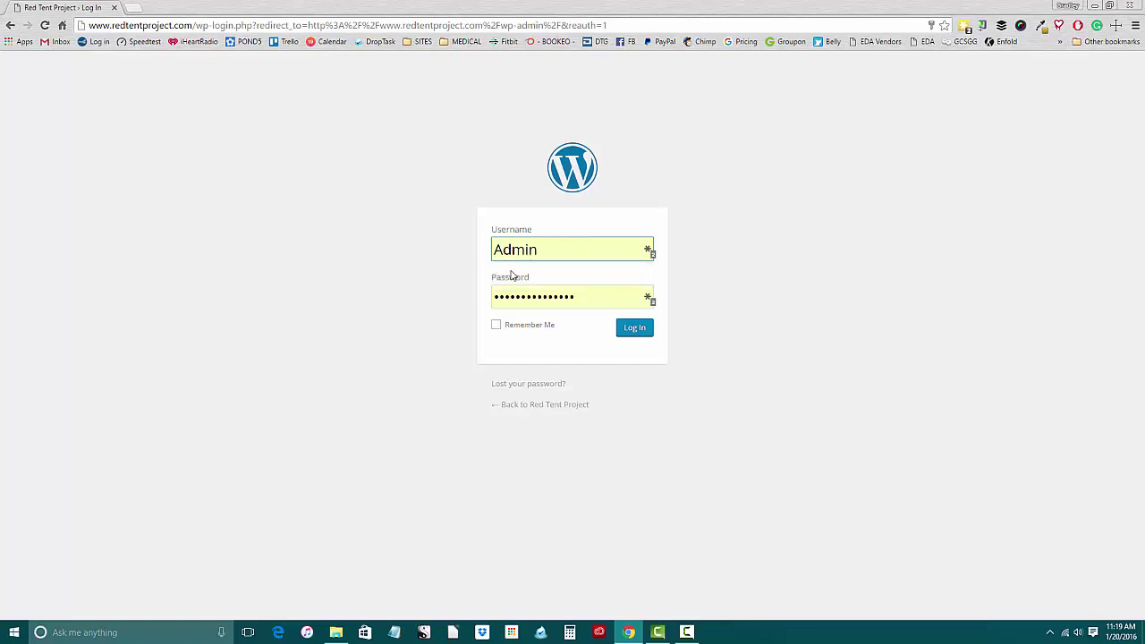
click(636, 331)
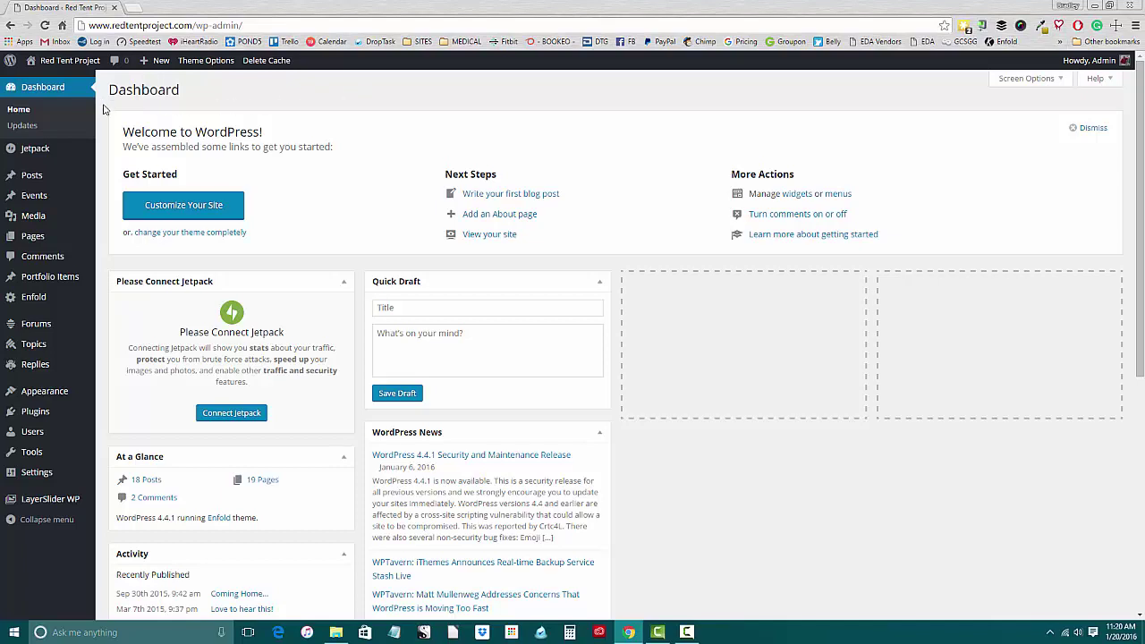
View the list of all posts and start a new post
mouse_move(36, 177)
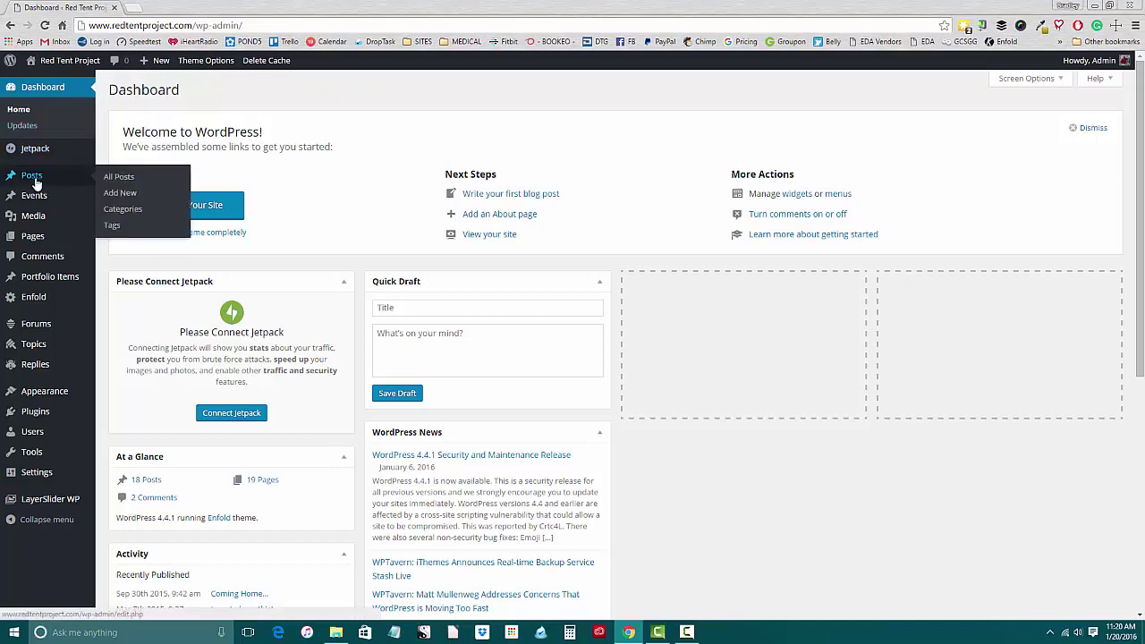
click(119, 177)
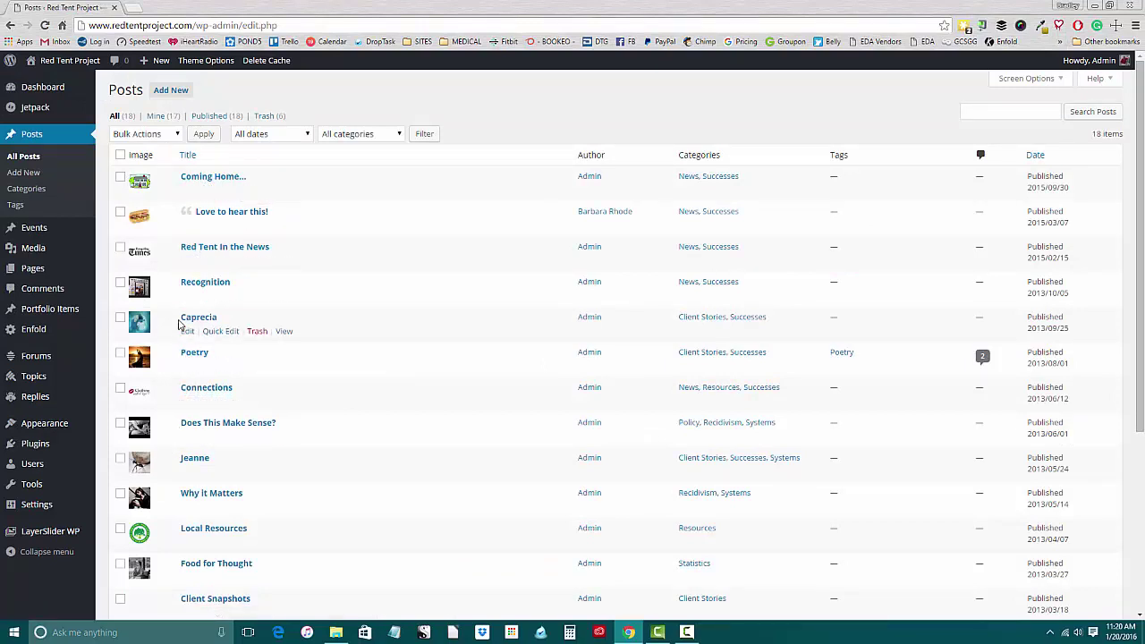
click(172, 93)
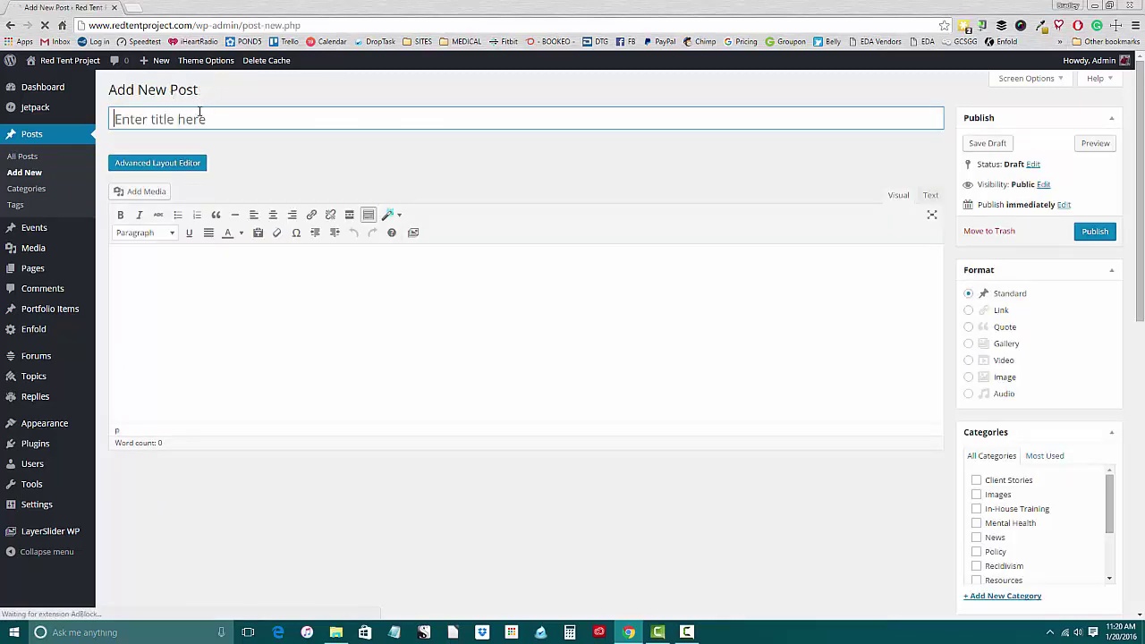
Title the new post "Trial Post Number One"
click(194, 119)
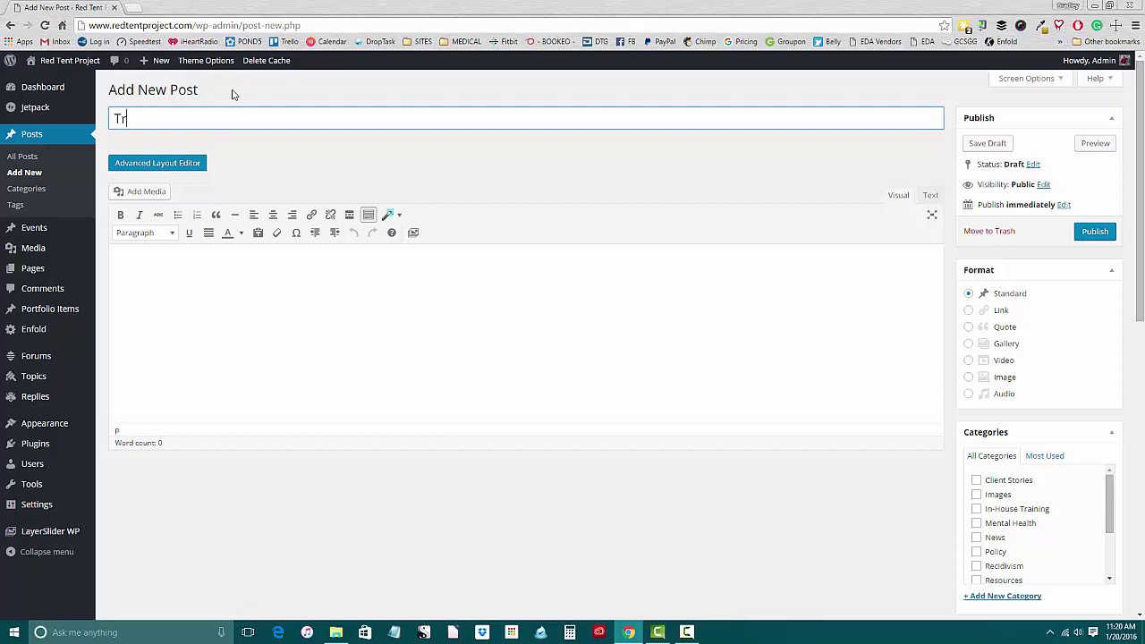
text(Trial Post ANumber One)
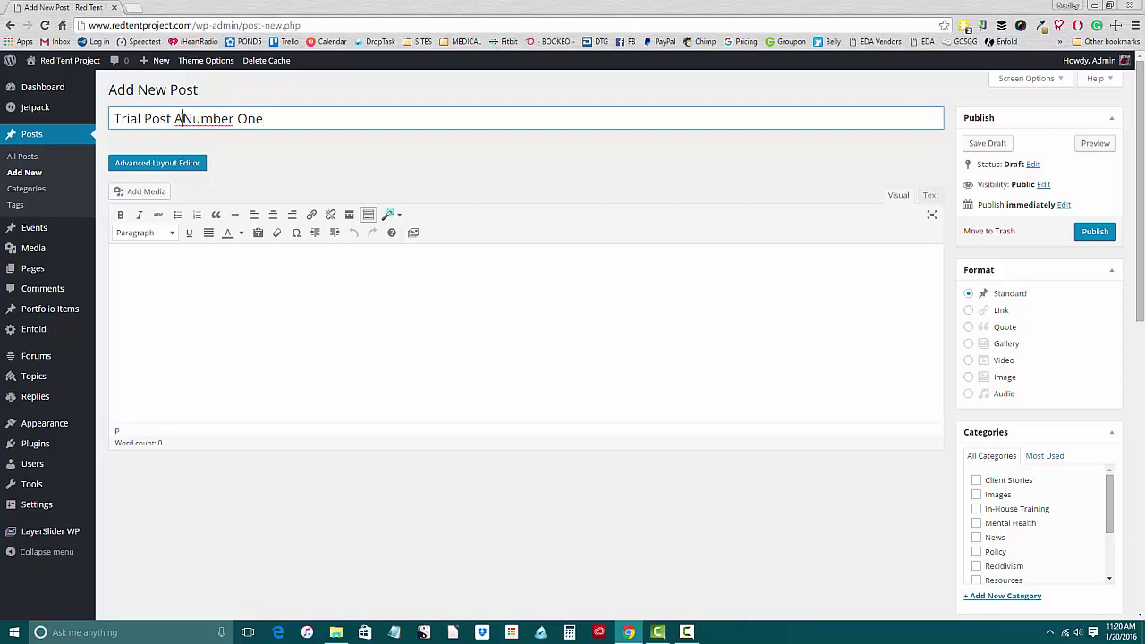
drag(183, 118, 174, 118)
key(BackSpace)
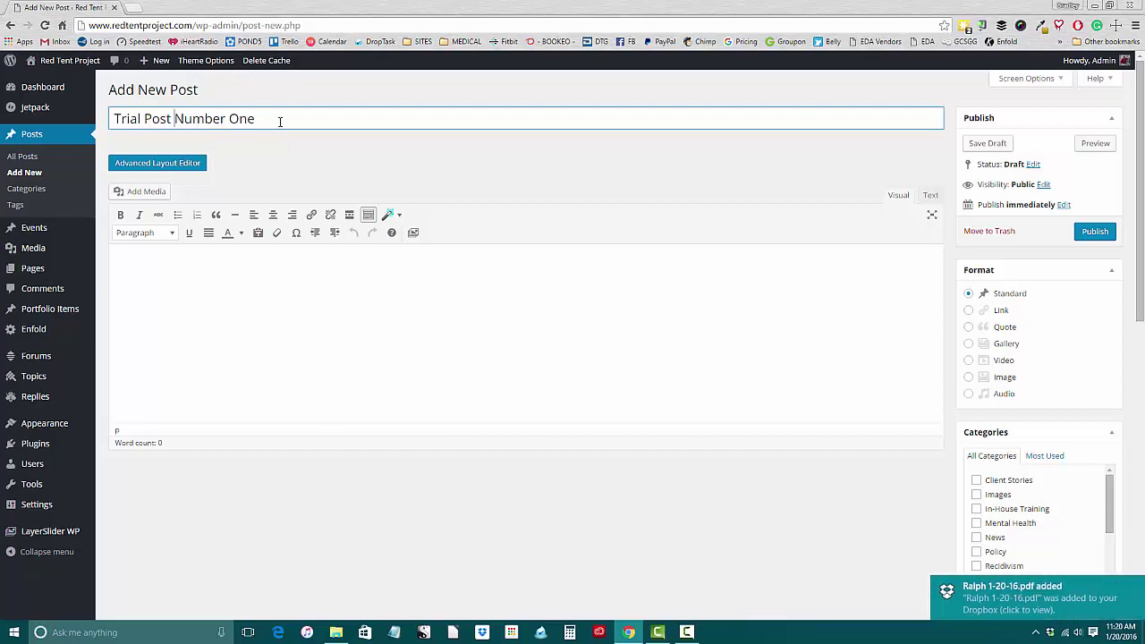
Switch the post to the Advanced Layout Editor and look through its layout, content and media elements
click(175, 167)
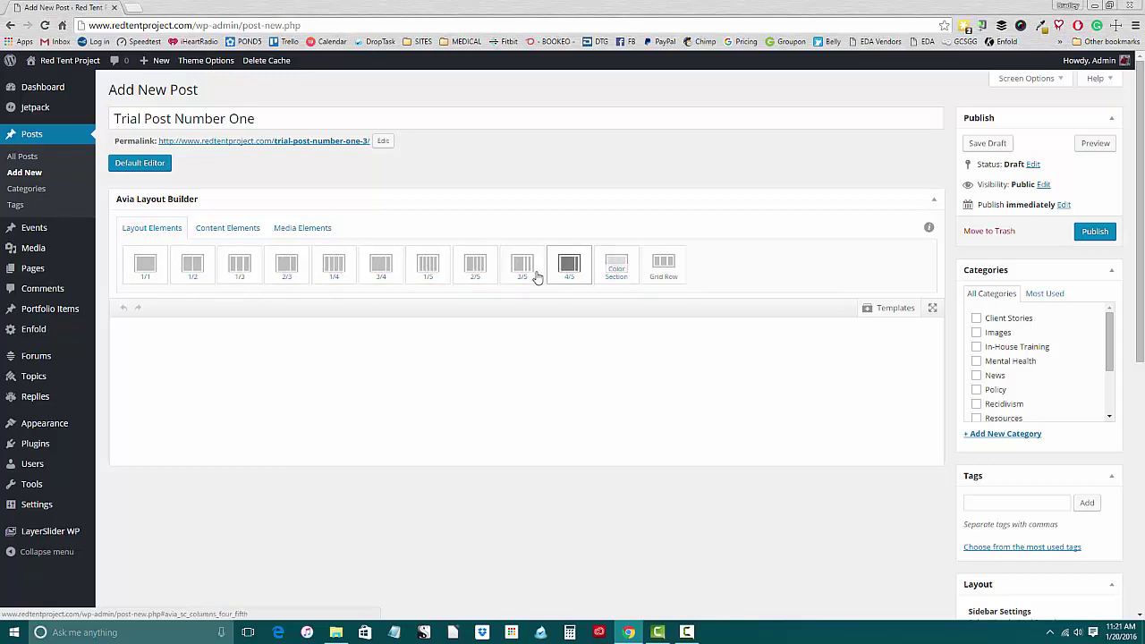
click(248, 232)
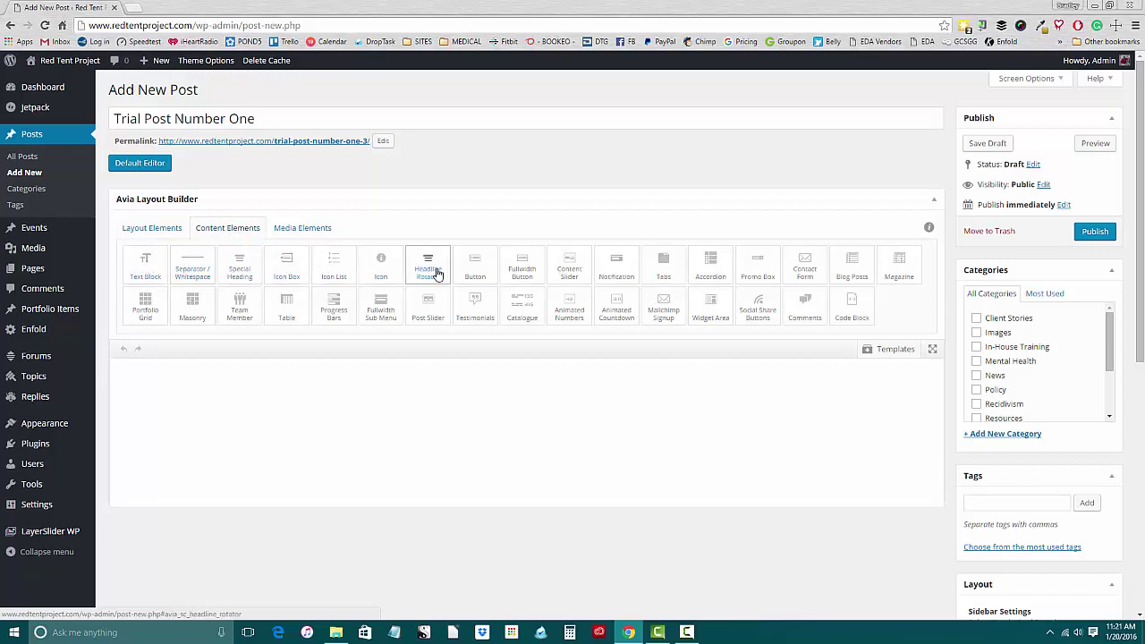
click(173, 230)
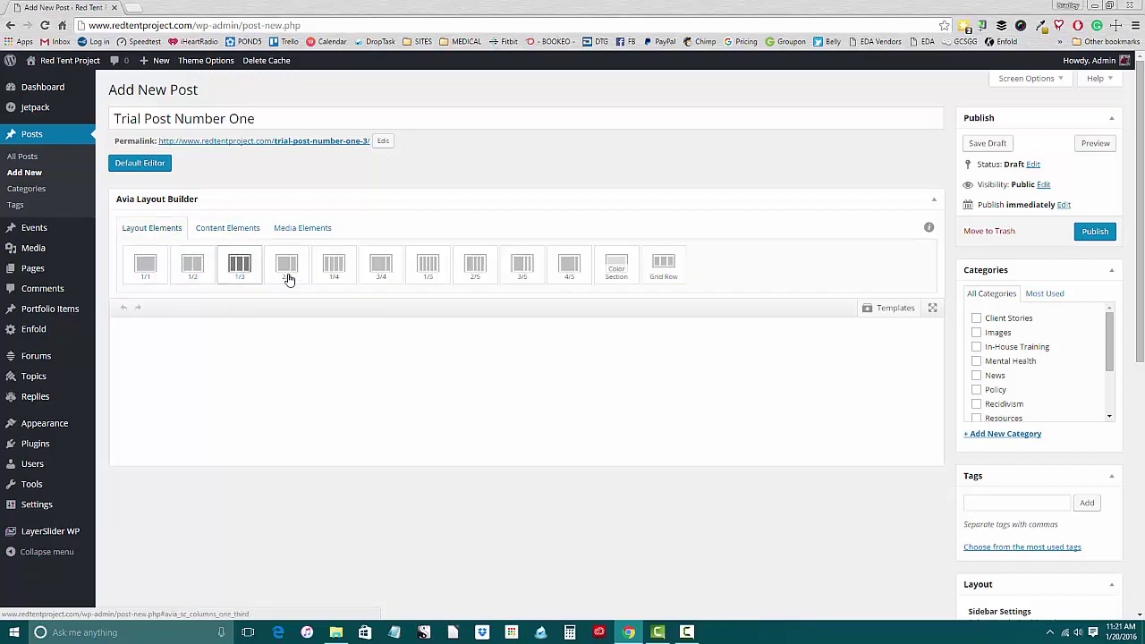
click(237, 233)
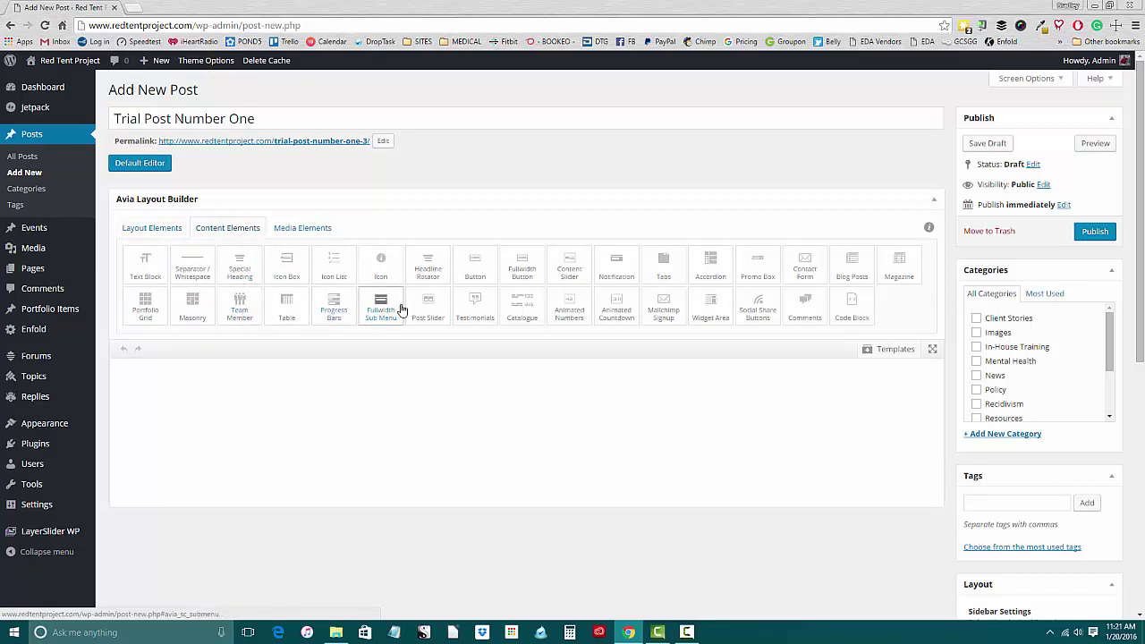
click(313, 233)
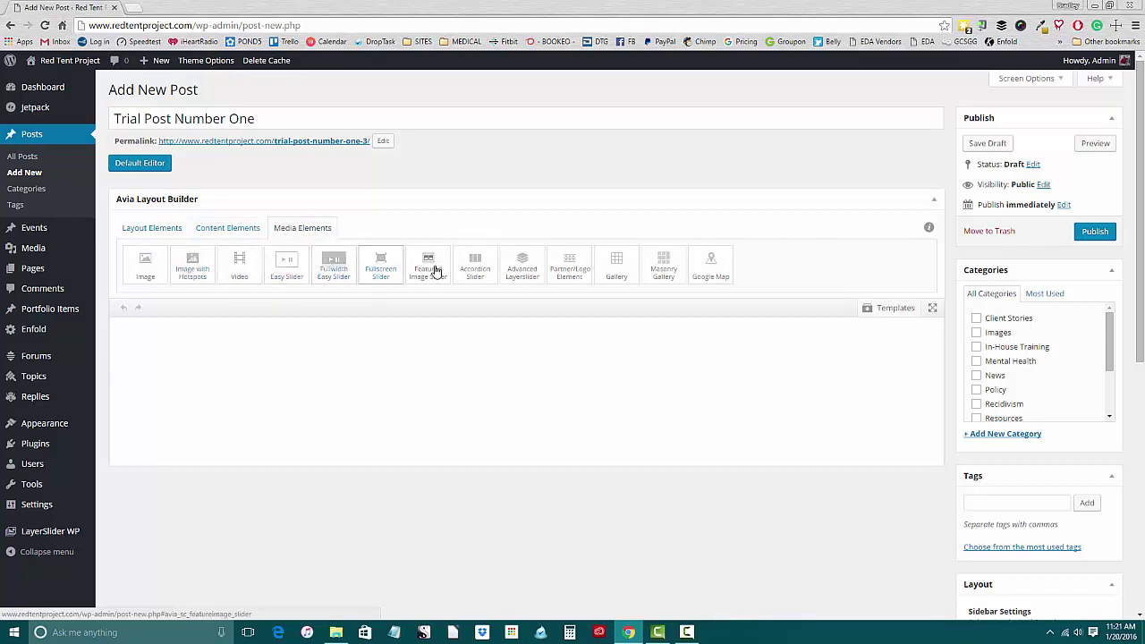
click(168, 231)
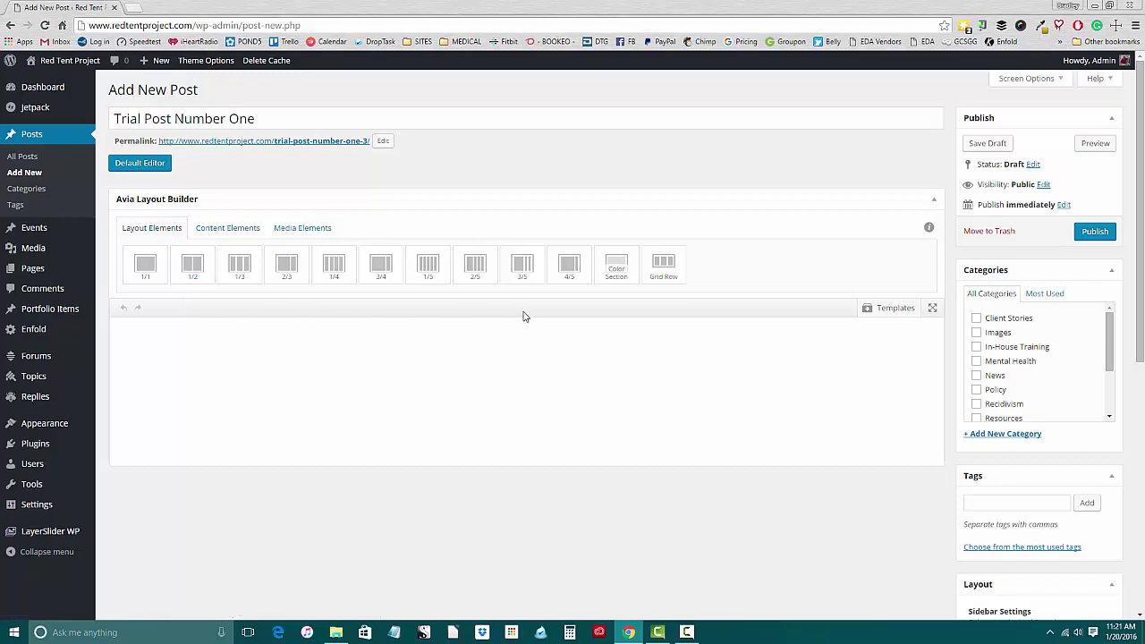
Load the saved template containing a headline, Easy Slider, text blocks and social share buttons into the Avia Layout Builder
click(902, 312)
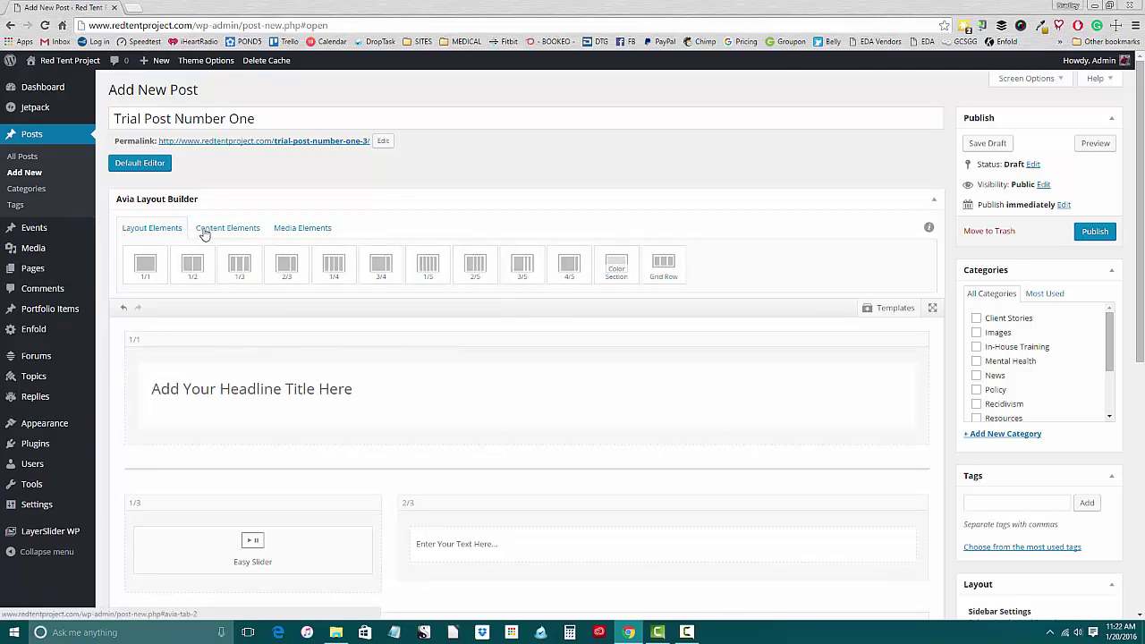
click(207, 230)
click(296, 235)
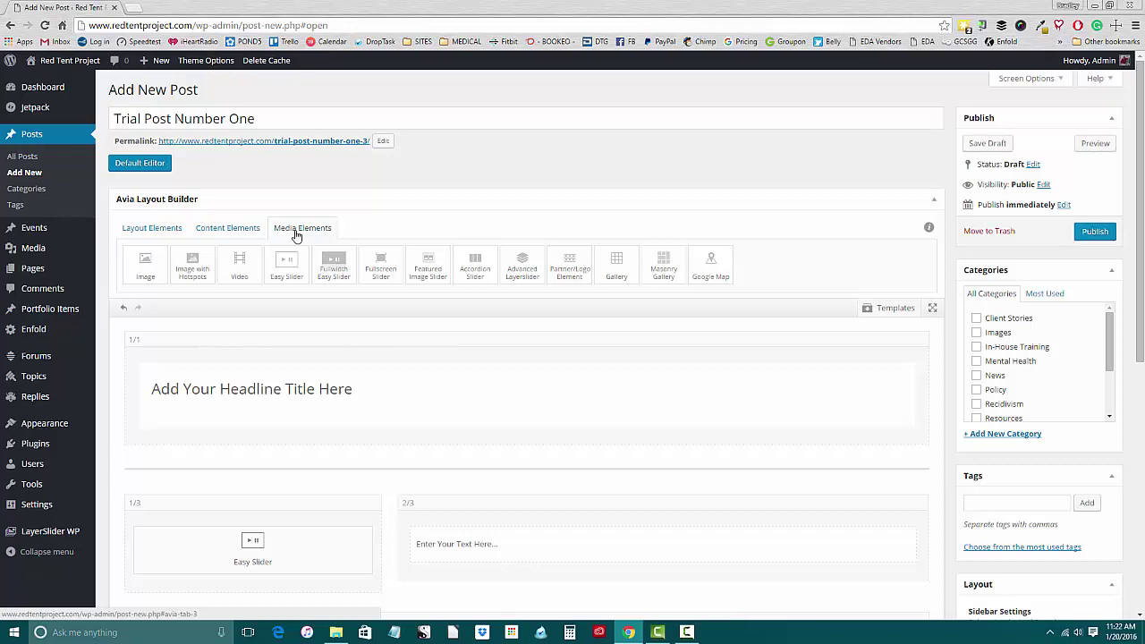
Replace the Special Heading element's placeholder heading text with "Add a Really Compelling Headline!"
scroll(296, 234, down, 2)
scroll(297, 230, down, 1)
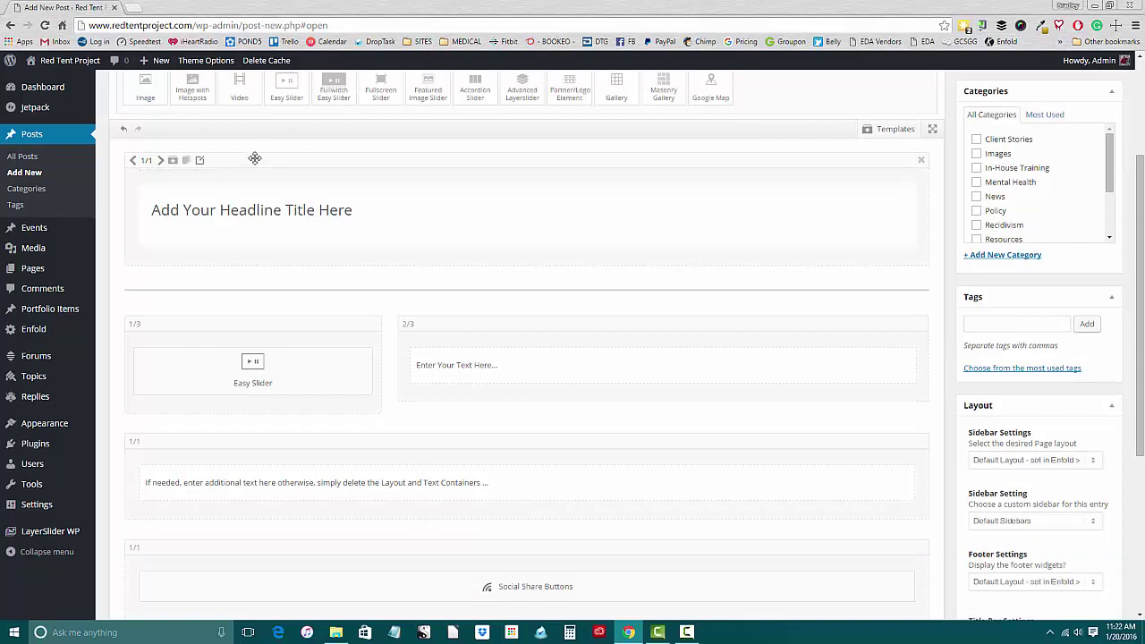
drag(256, 158, 262, 191)
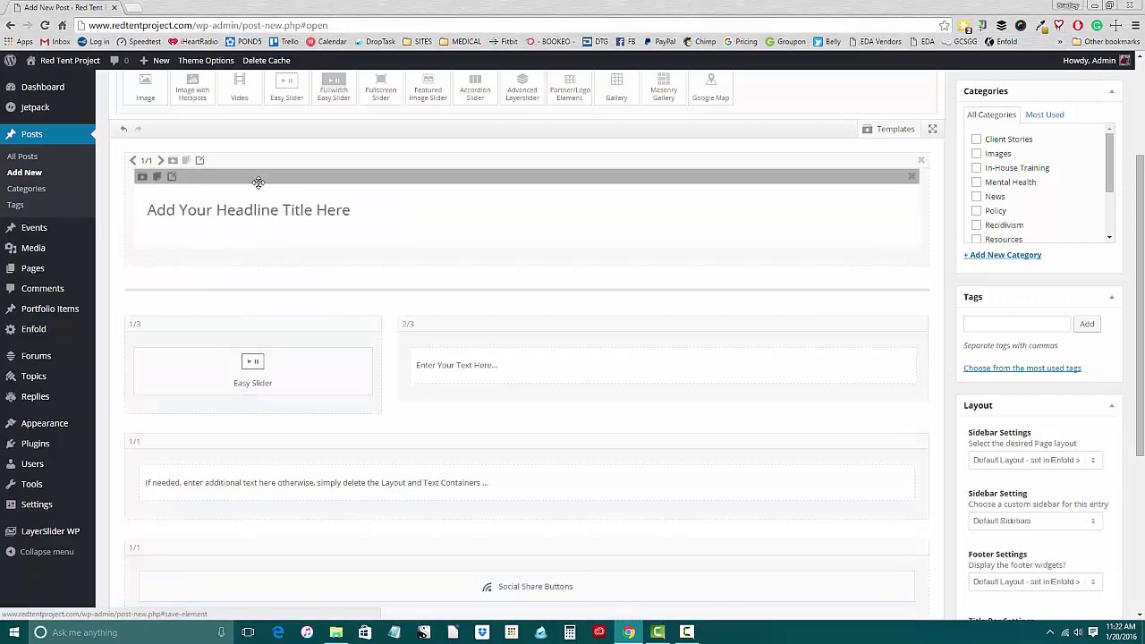
click(309, 210)
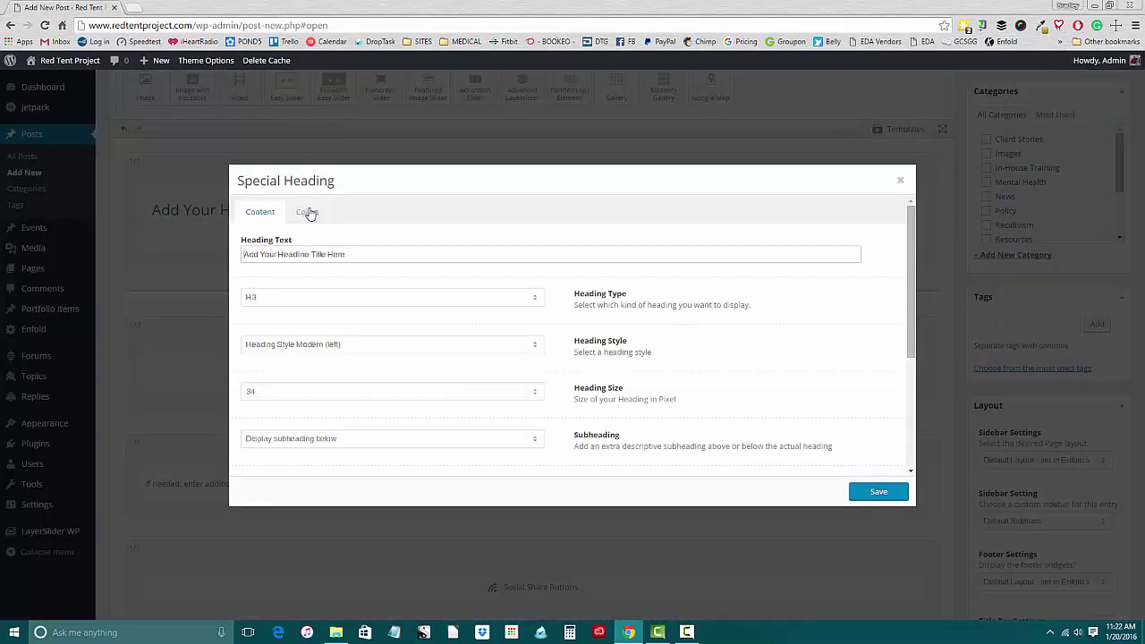
drag(352, 253, 241, 255)
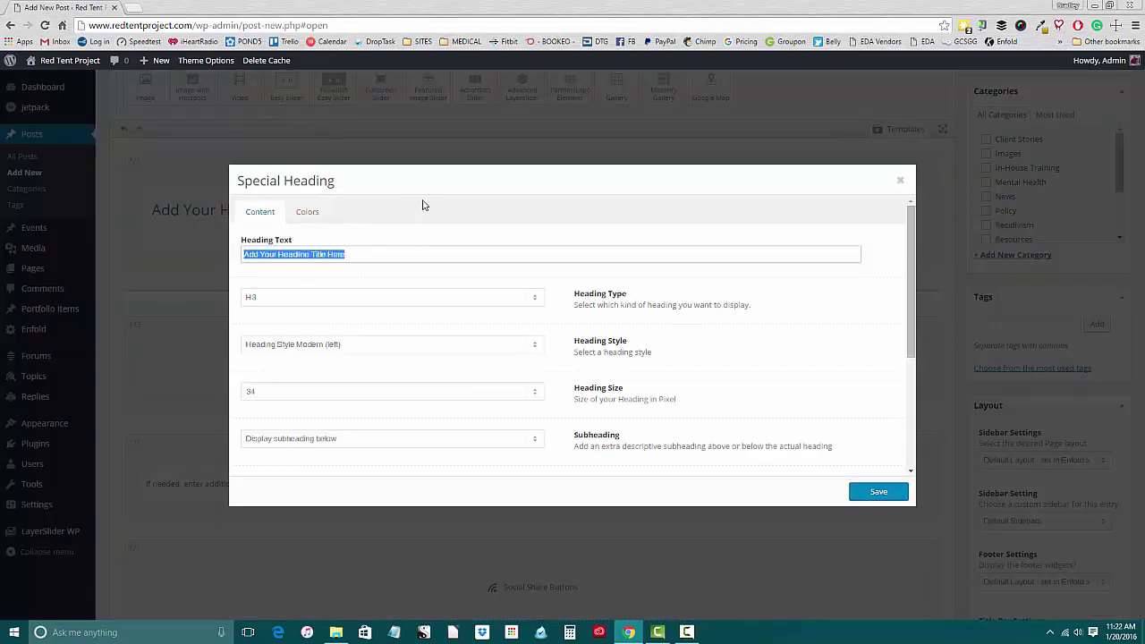
text(Add a)
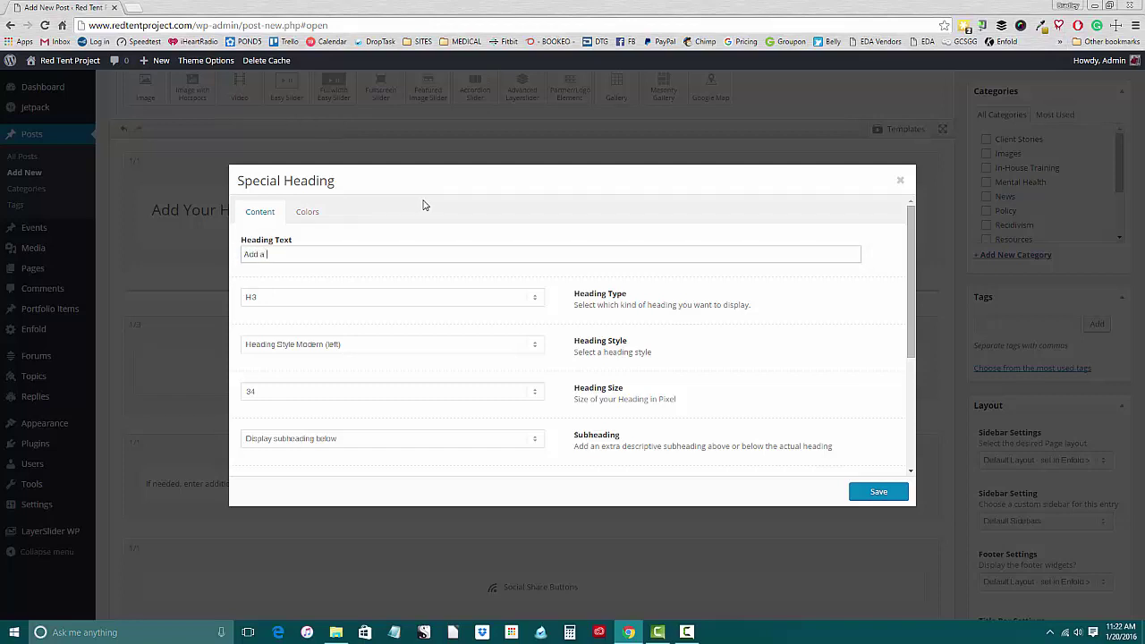
text(lly Compelling Headline!)
Enter the subheading text "This is really good stuff right here..." and save the Special Heading
click(307, 306)
drag(910, 297, 905, 361)
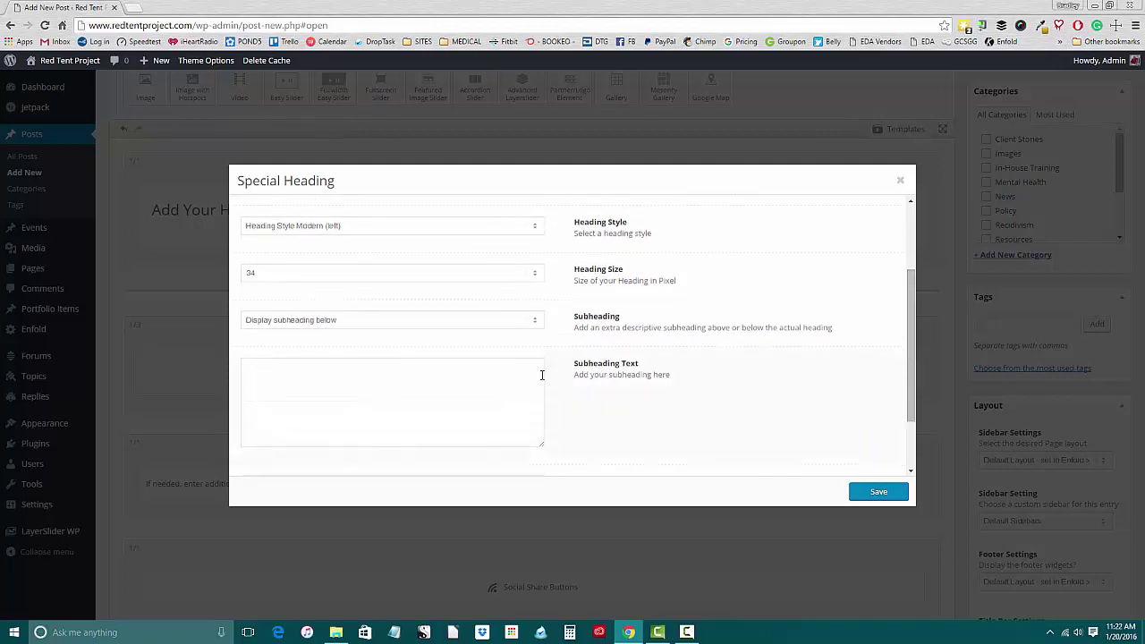
click(454, 378)
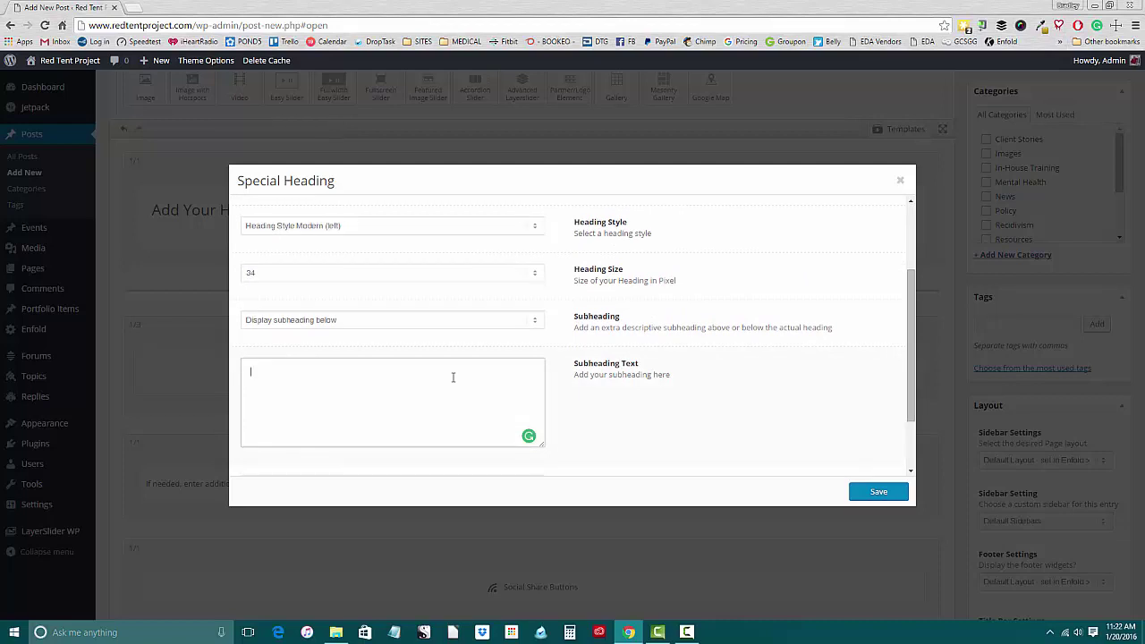
text(This is really good stuff right here...)
click(876, 492)
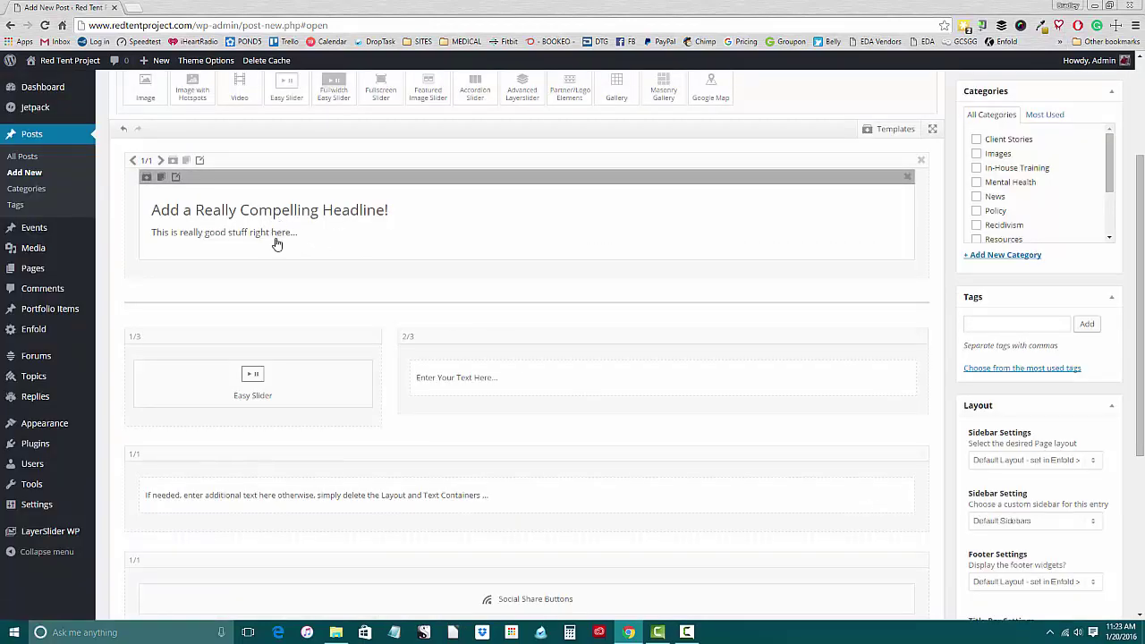
Open the Easy Slider's settings and review the options of its first placeholder slide
click(255, 381)
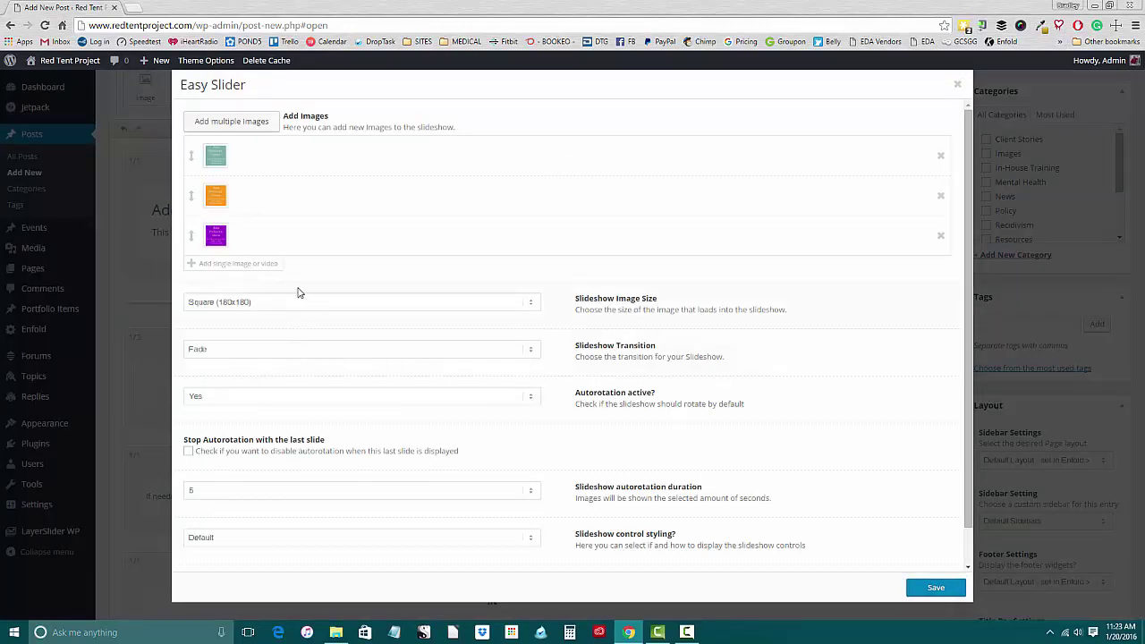
click(217, 156)
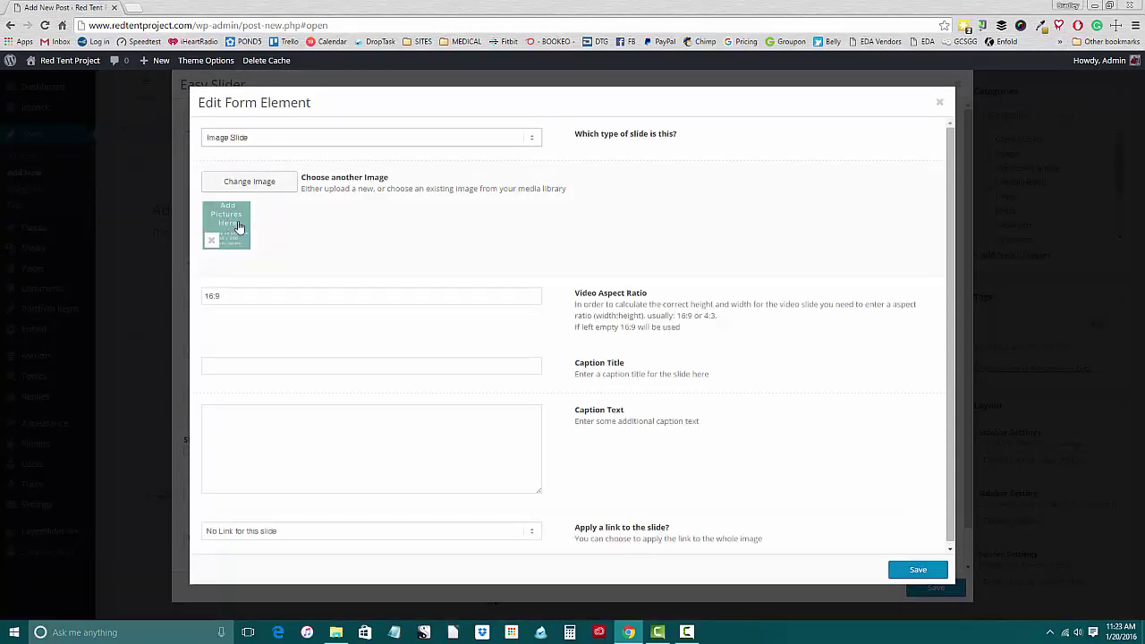
click(913, 569)
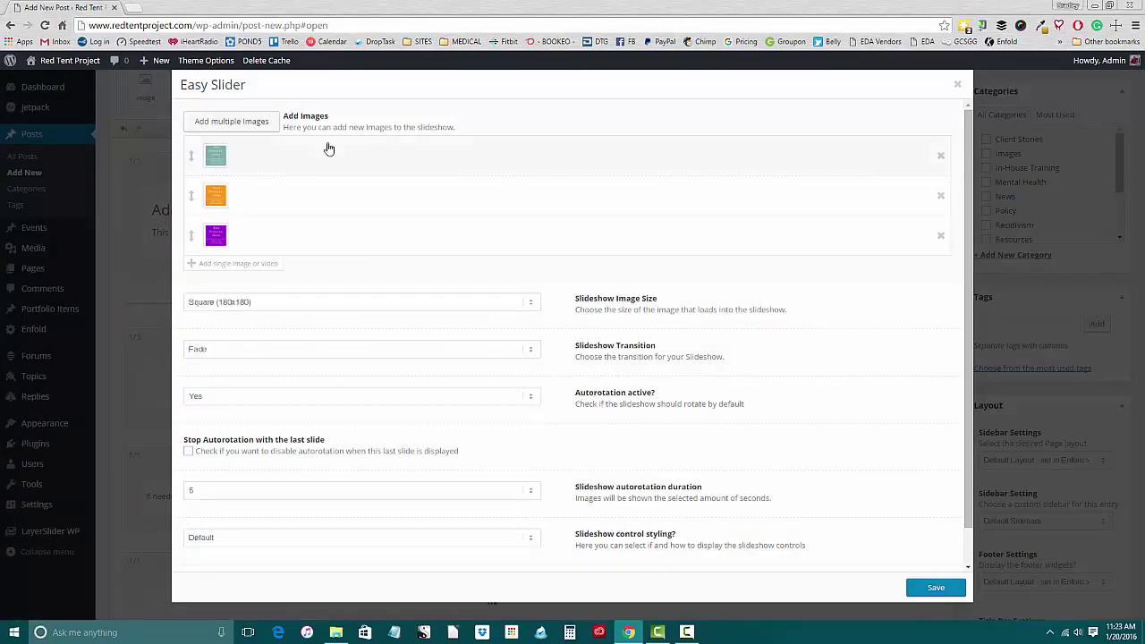
Rearrange the Easy Slider's placeholder slides and delete all three of them
drag(192, 195, 193, 154)
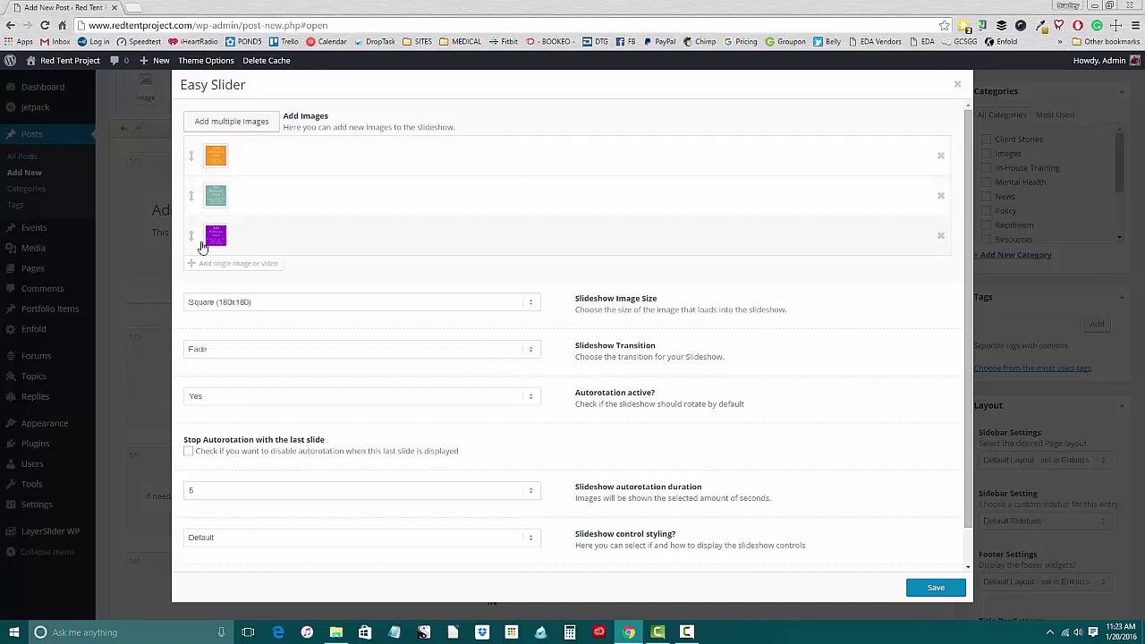
mouse_move(191, 227)
mouse_down()
mouse_move(191, 191)
mouse_move(186, 248)
mouse_up()
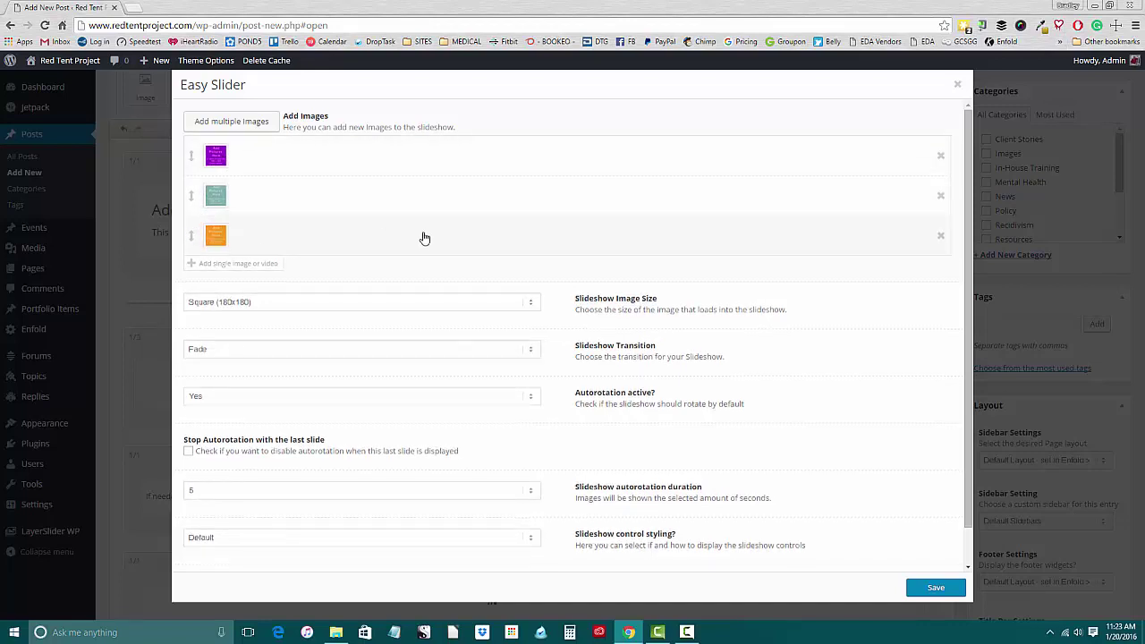
click(941, 158)
click(949, 157)
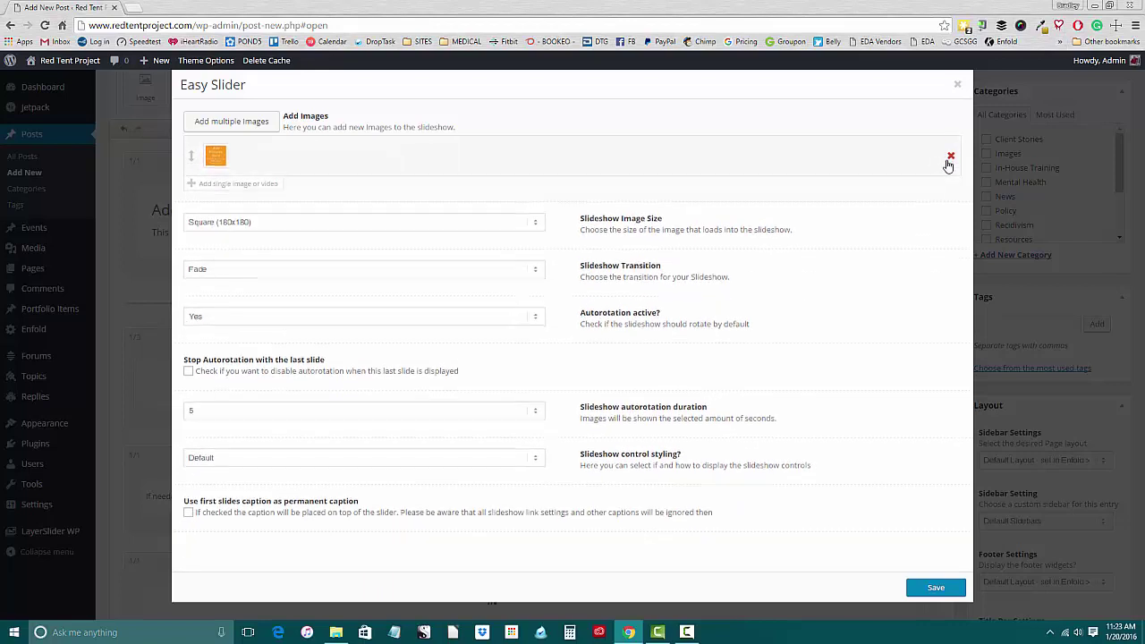
click(951, 159)
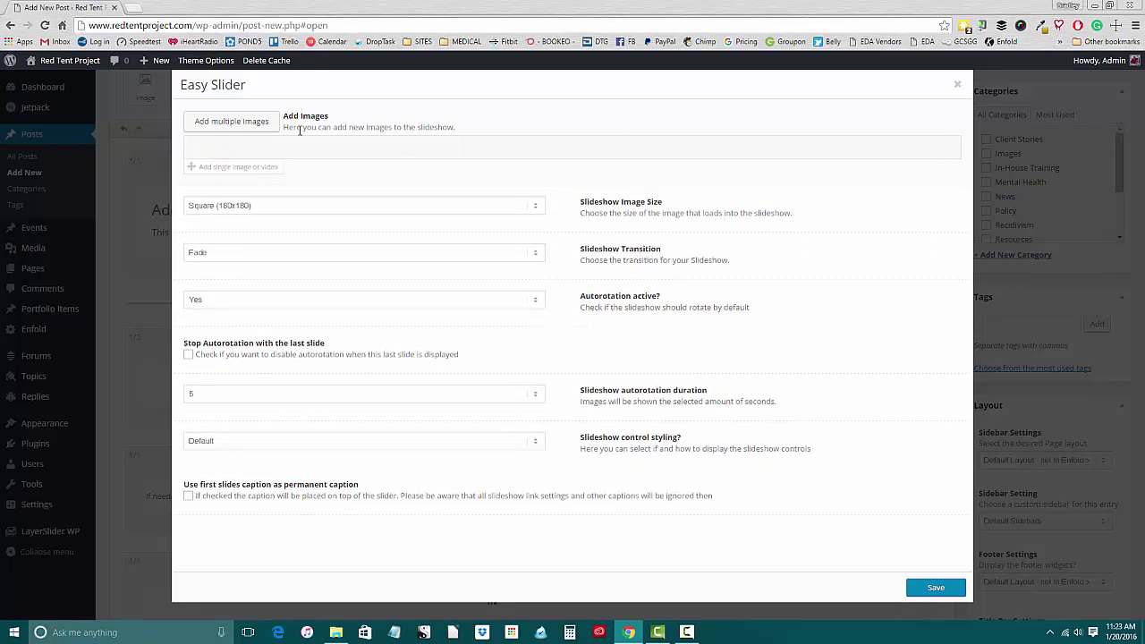
Insert the pale green, blue and pink placeholder images from the Media Library into the Easy Slider
click(229, 119)
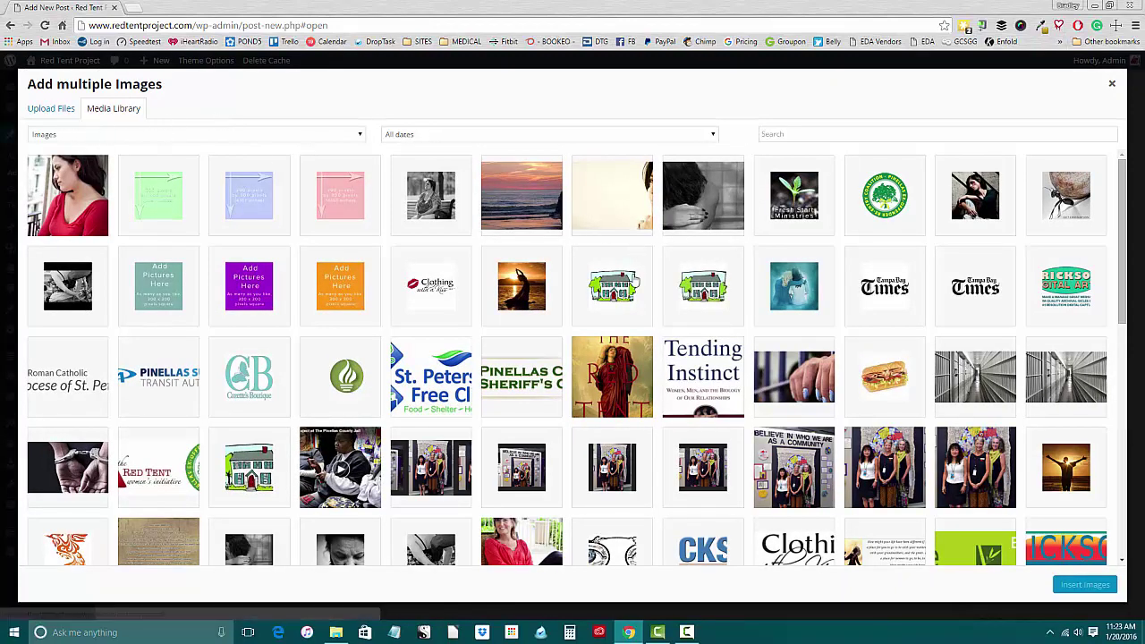
scroll(505, 309, down, 3)
scroll(506, 309, up, 3)
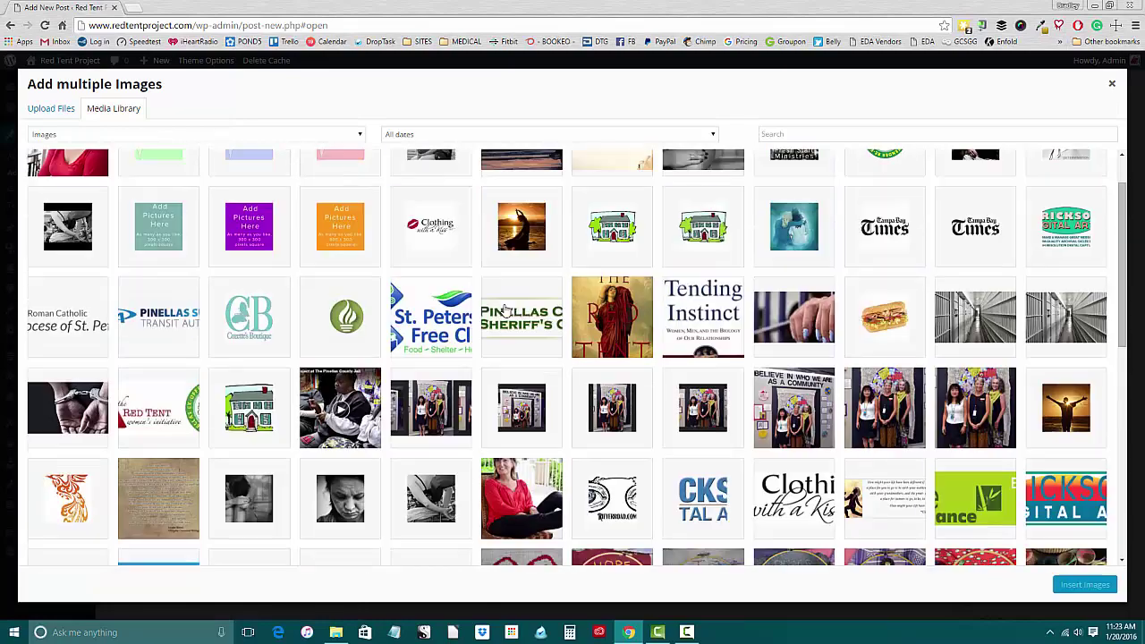
scroll(505, 309, up, 1)
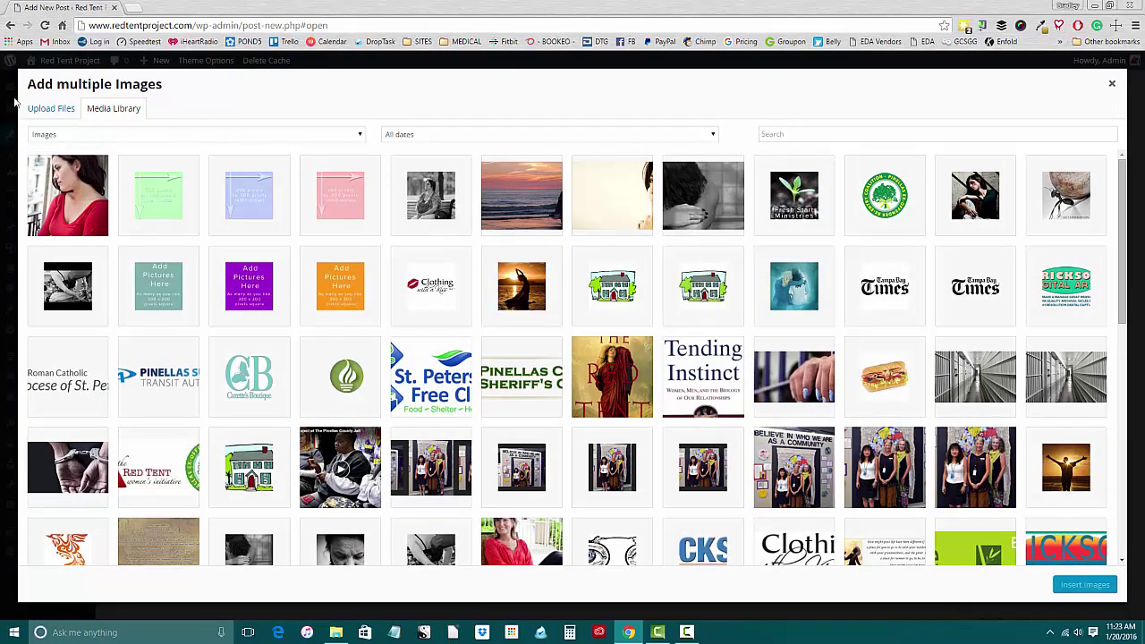
click(40, 109)
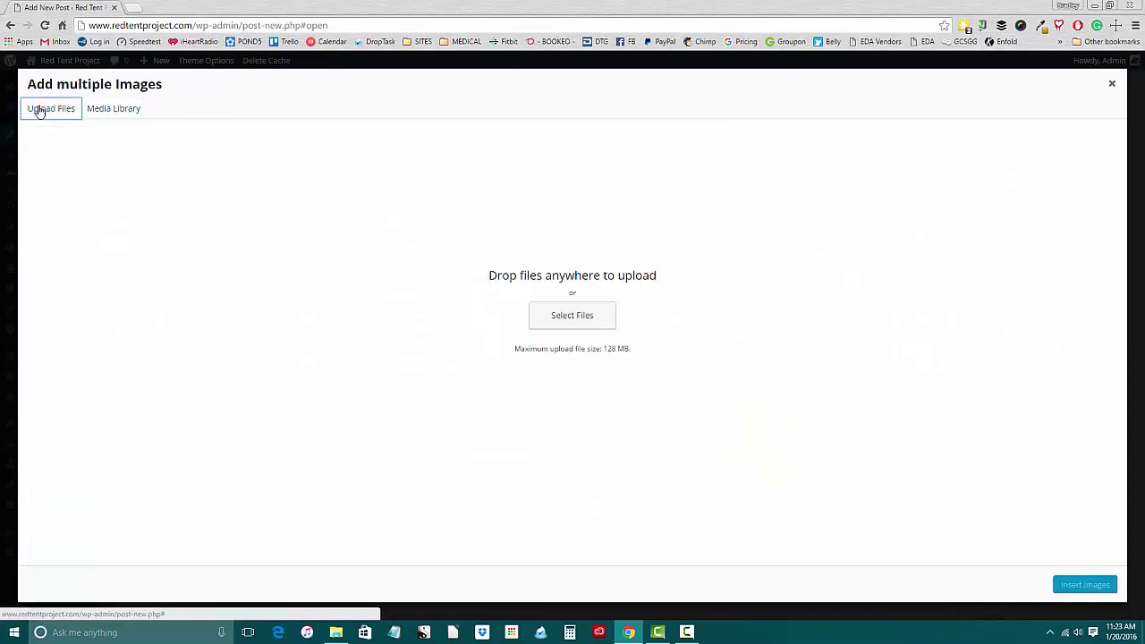
click(123, 115)
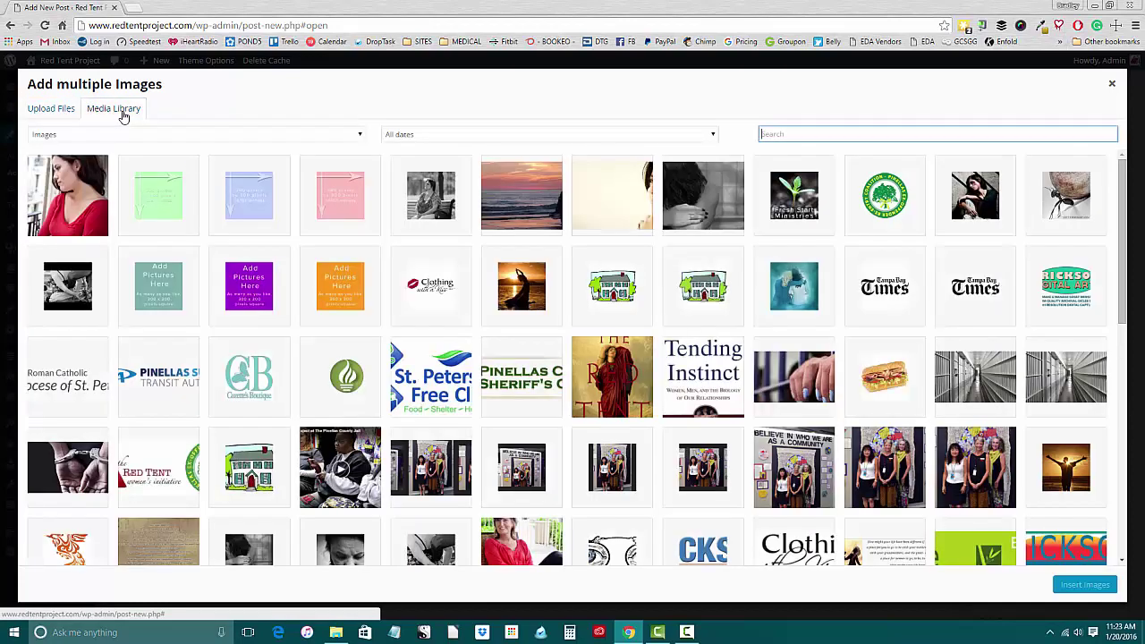
click(158, 193)
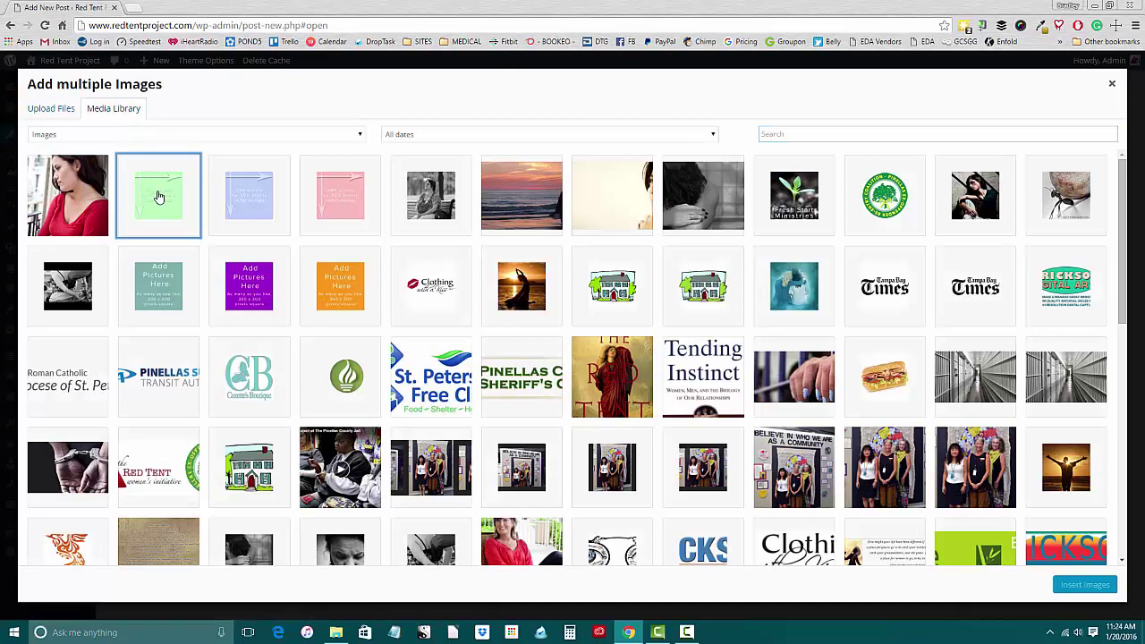
click(261, 200)
click(331, 201)
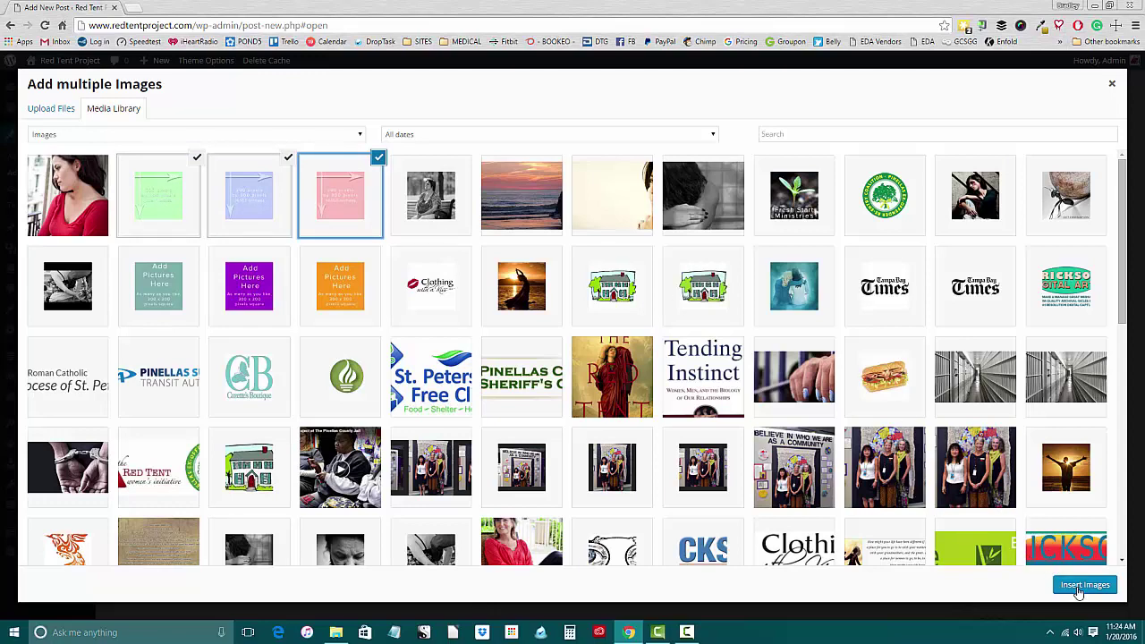
click(1078, 588)
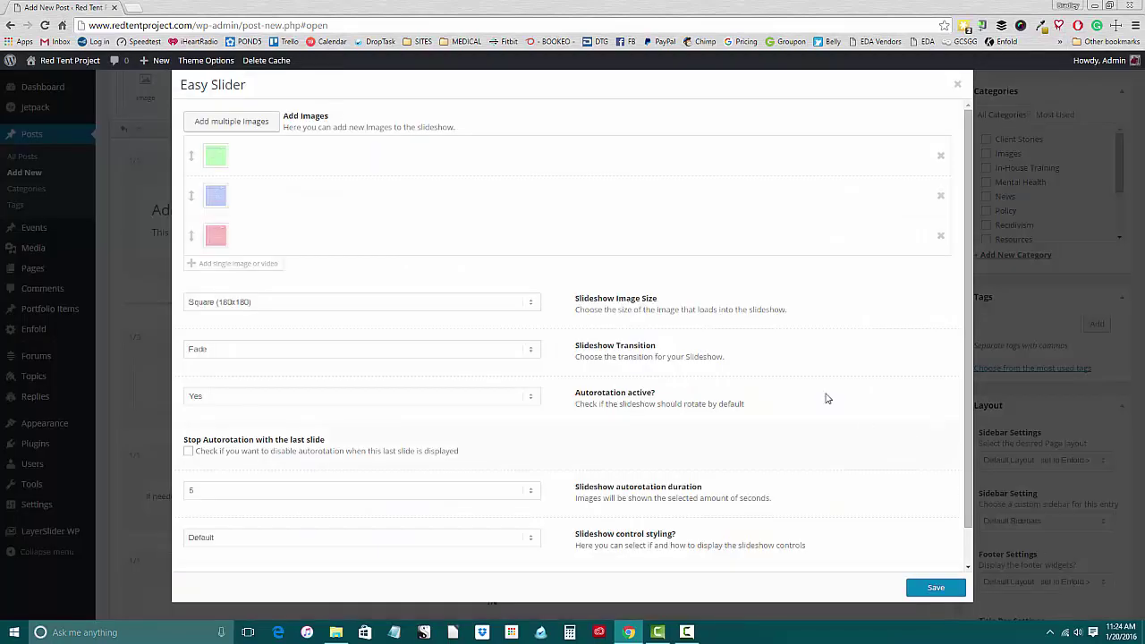
Give the green slide the caption title "Hi There" and the caption text "How are you?"
click(251, 159)
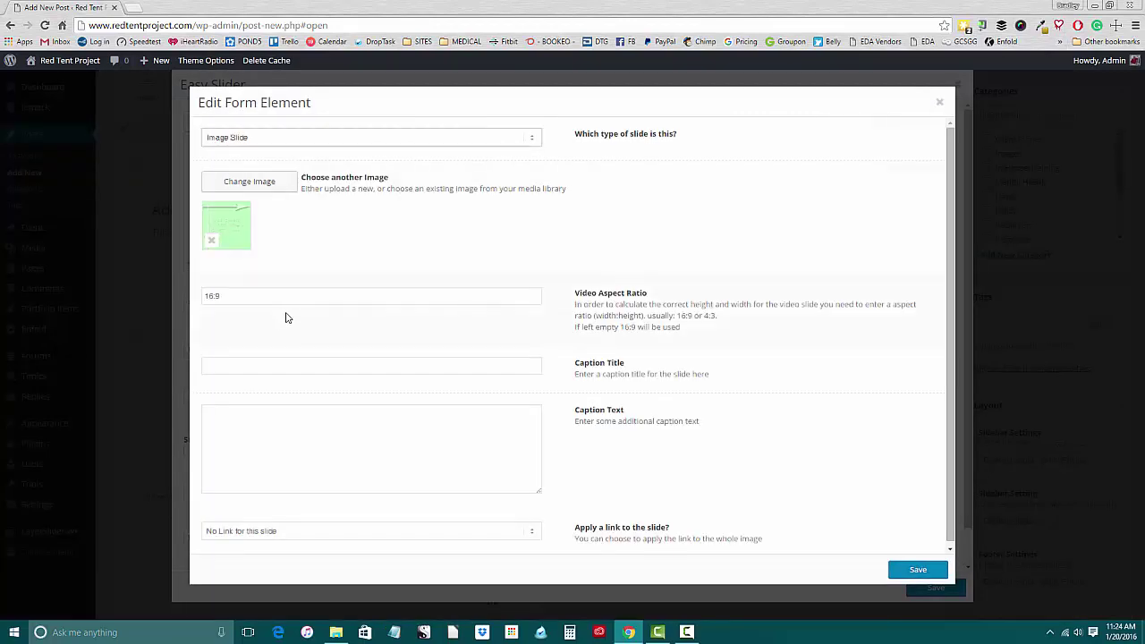
click(289, 364)
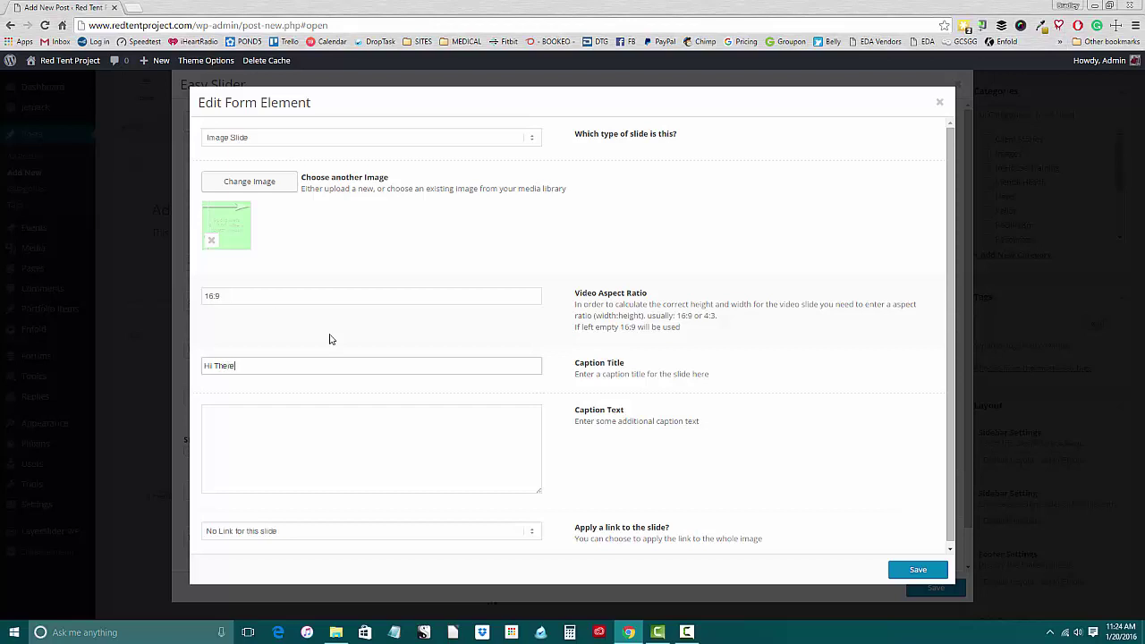
click(331, 417)
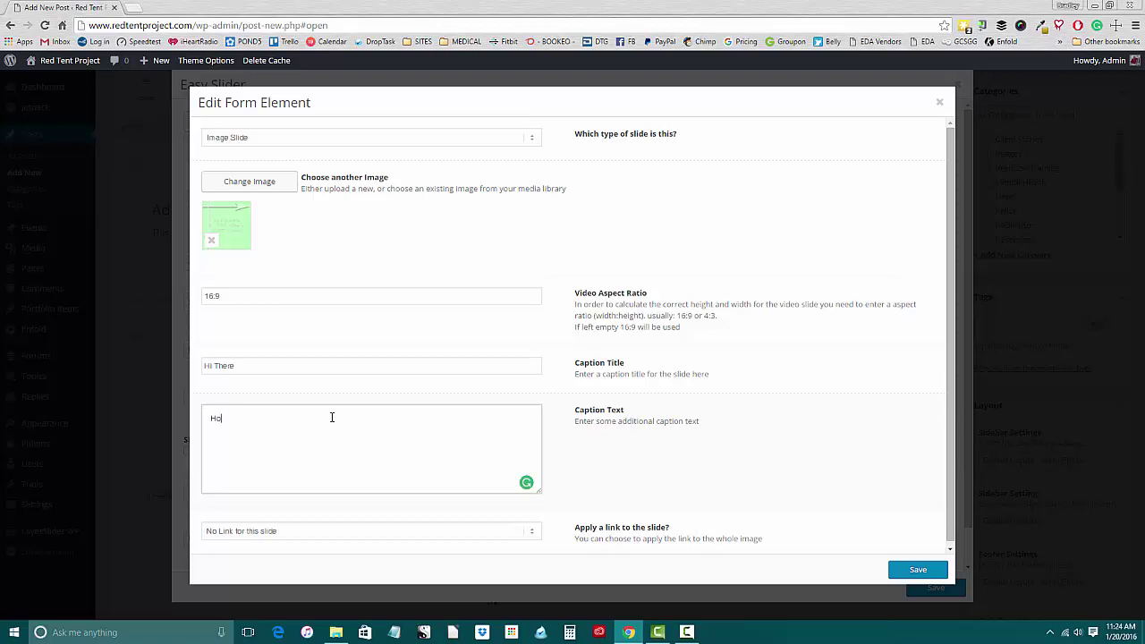
text(How are you?)
scroll(952, 421, down, 1)
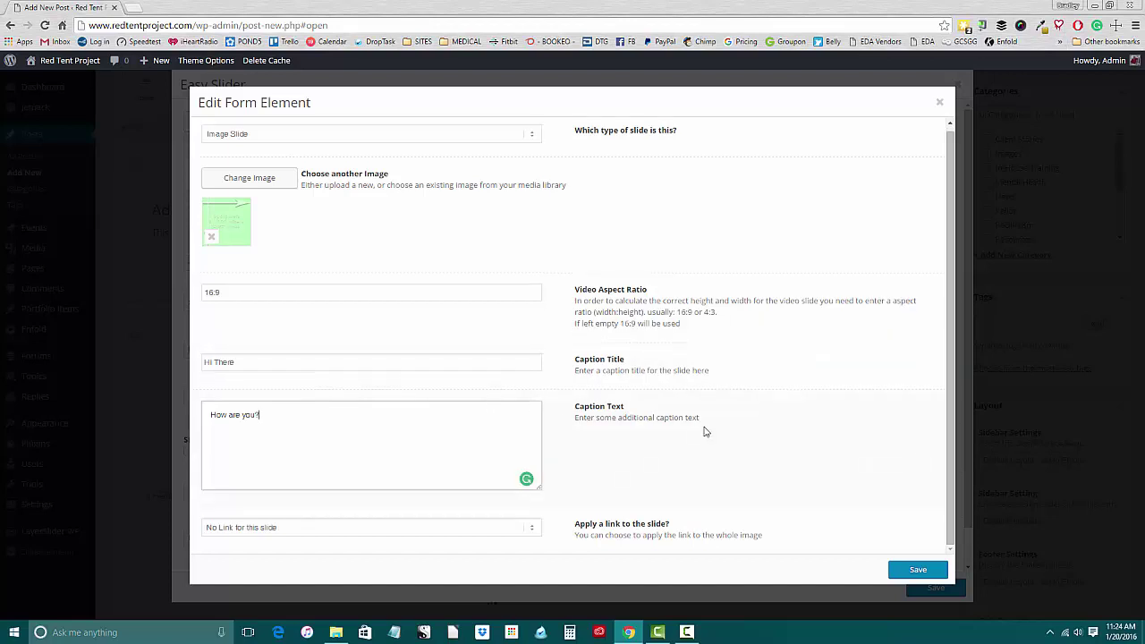
Apply a link to the green slide's image that opens it in a lightbox, and save the slide
click(533, 532)
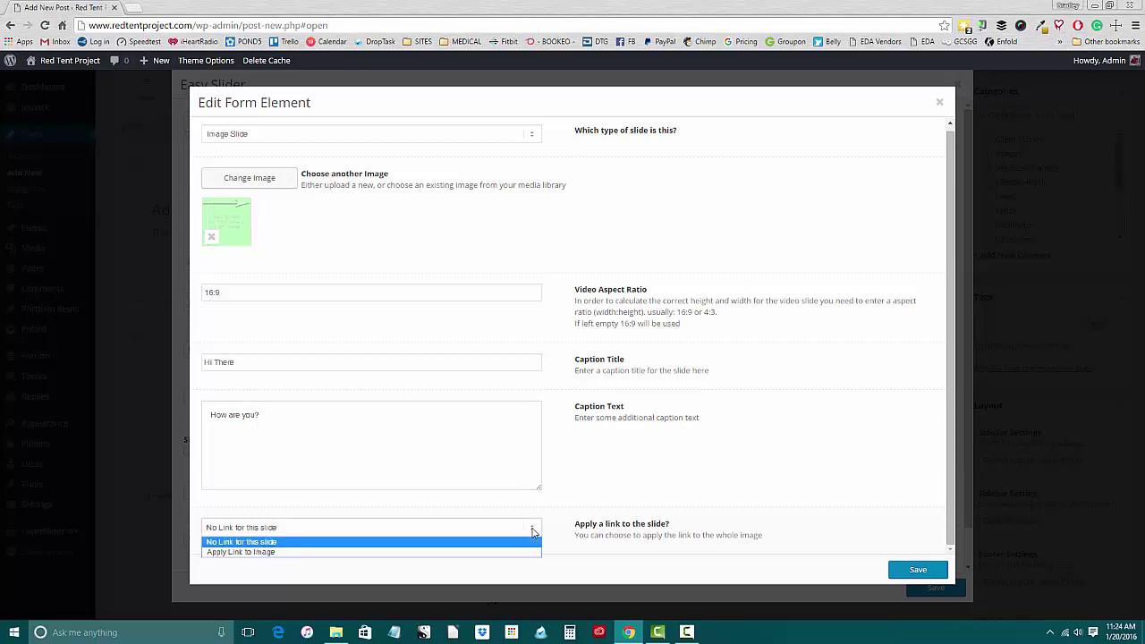
click(513, 552)
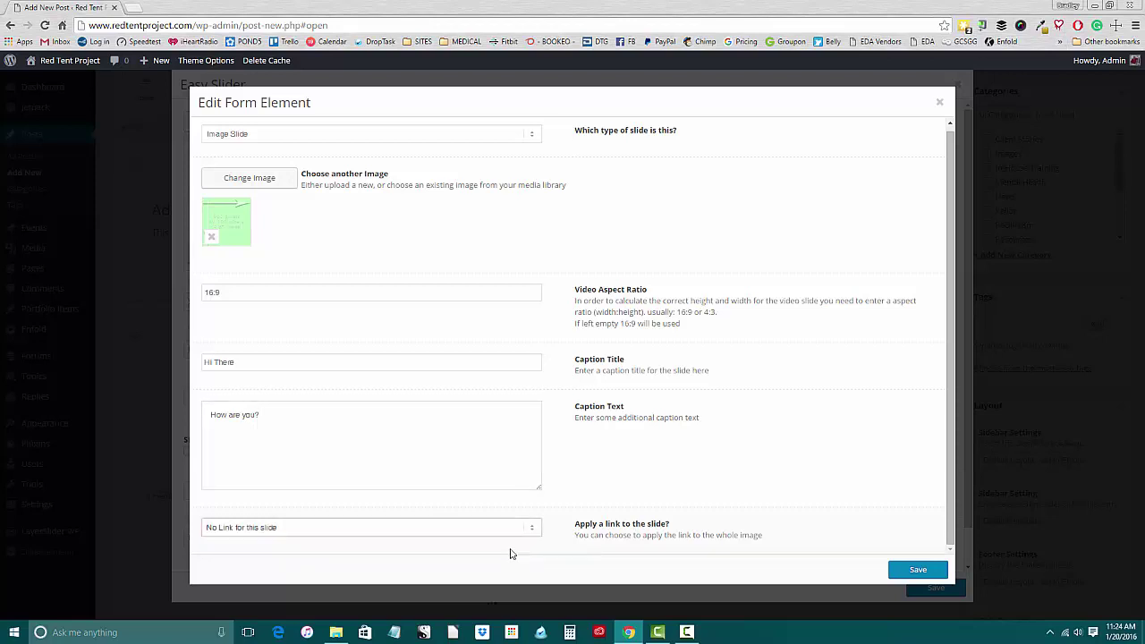
scroll(491, 534, down, 1)
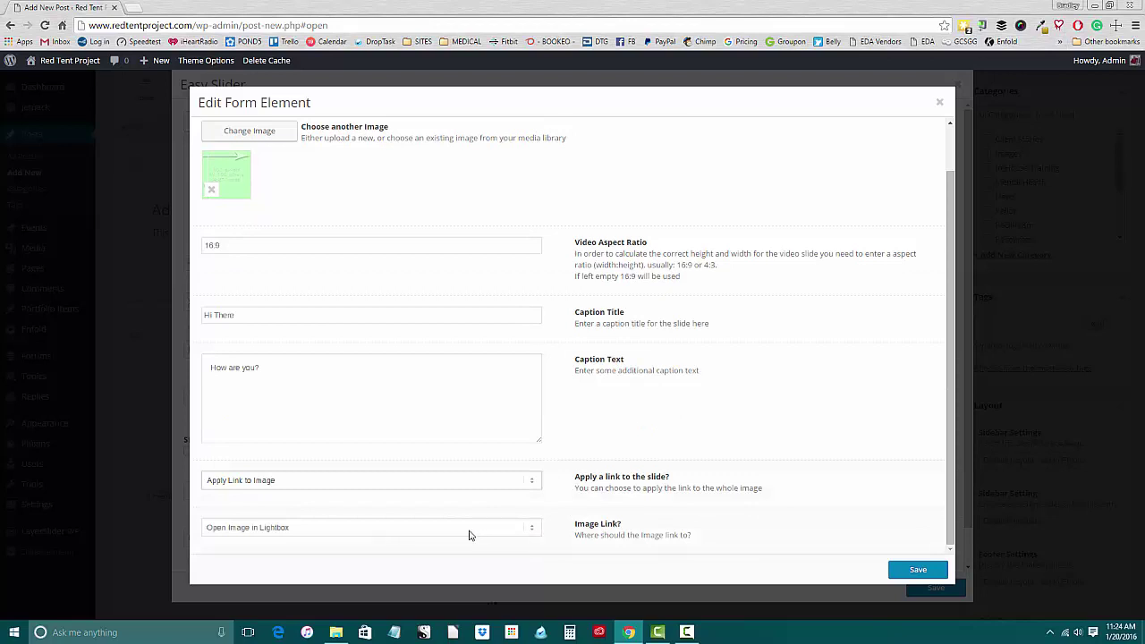
click(530, 531)
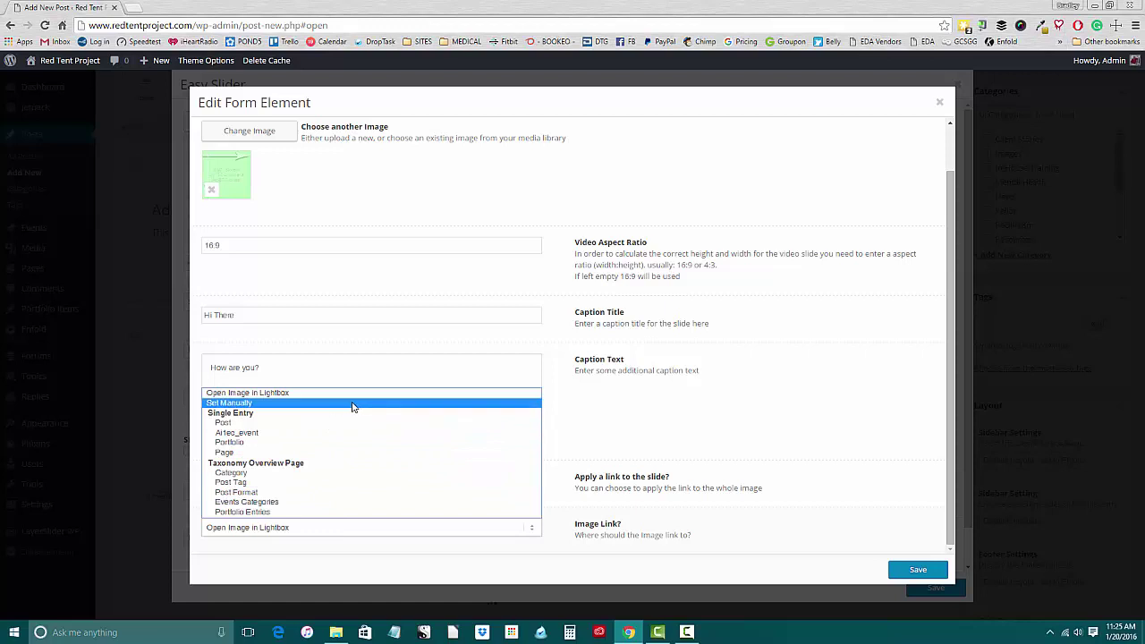
click(296, 393)
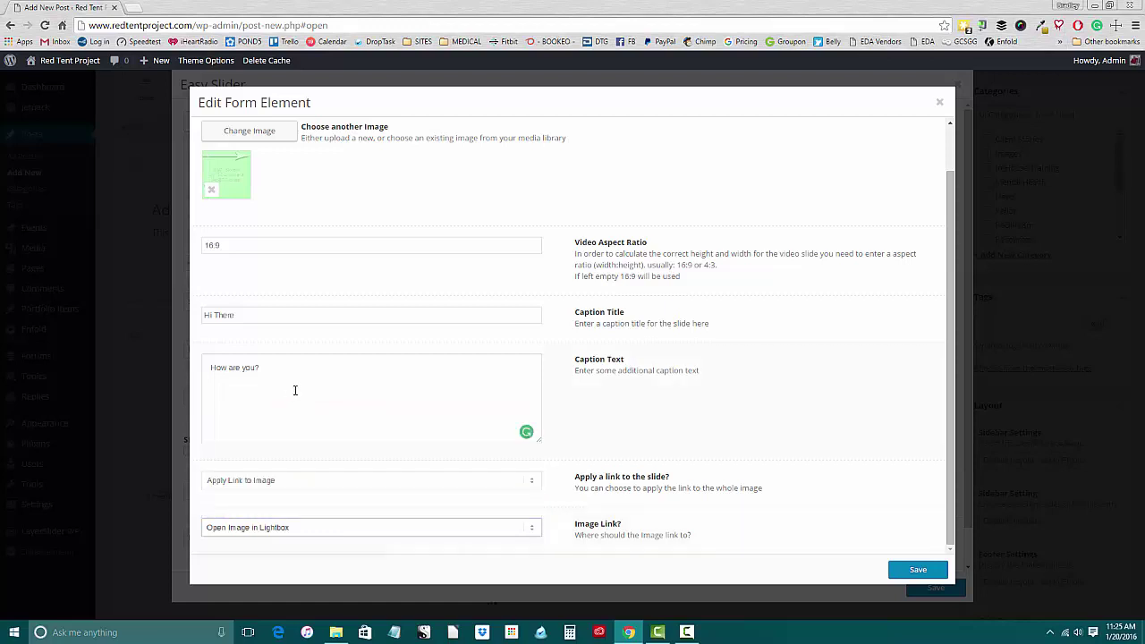
click(922, 570)
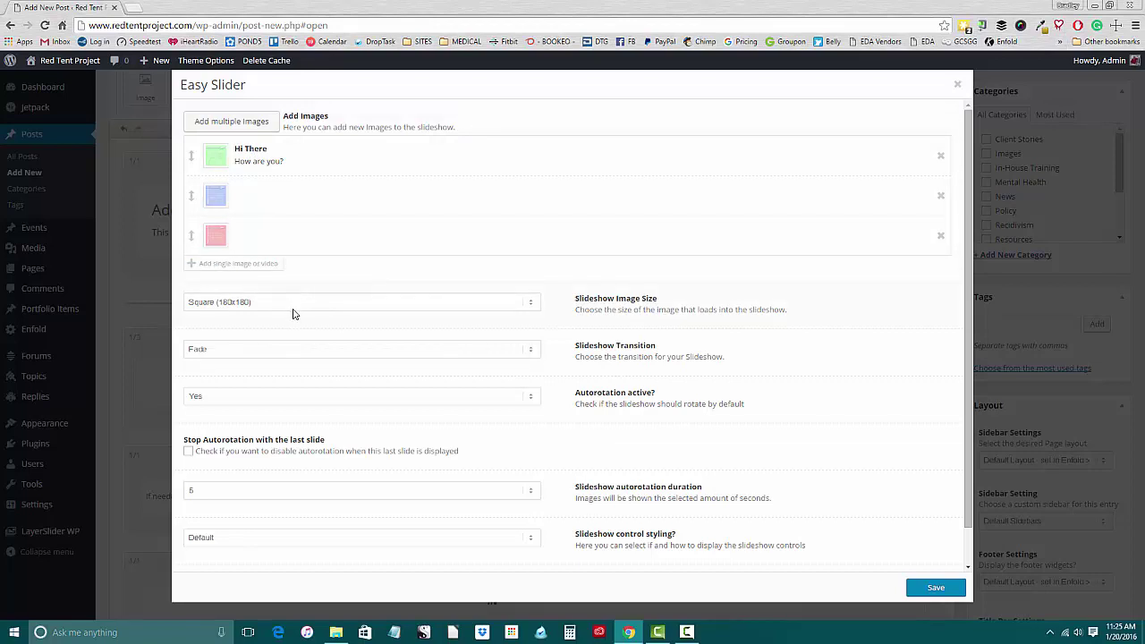
Keep the Fade transition, set the autorotation duration to 3 seconds and the control styling to Hidden, and save the Easy Slider
click(376, 355)
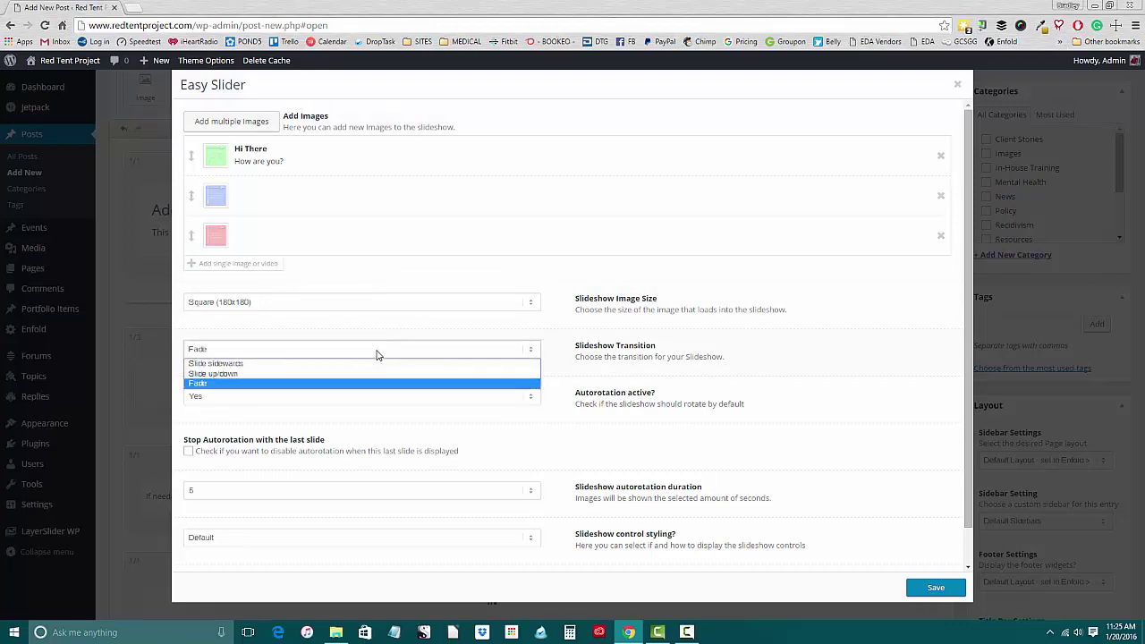
click(324, 384)
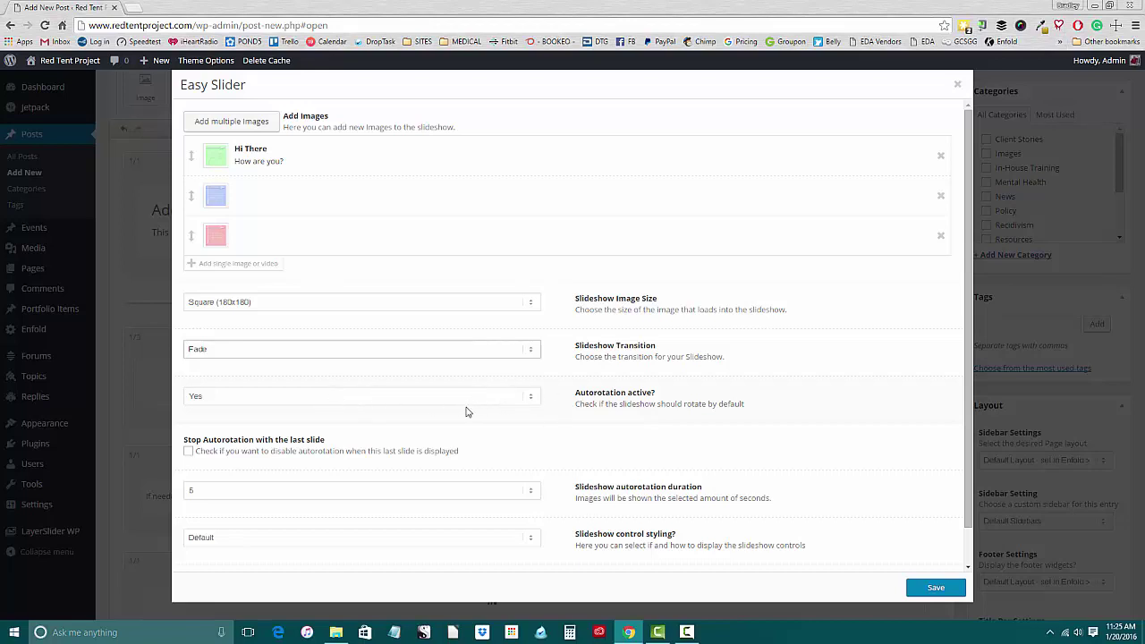
click(452, 497)
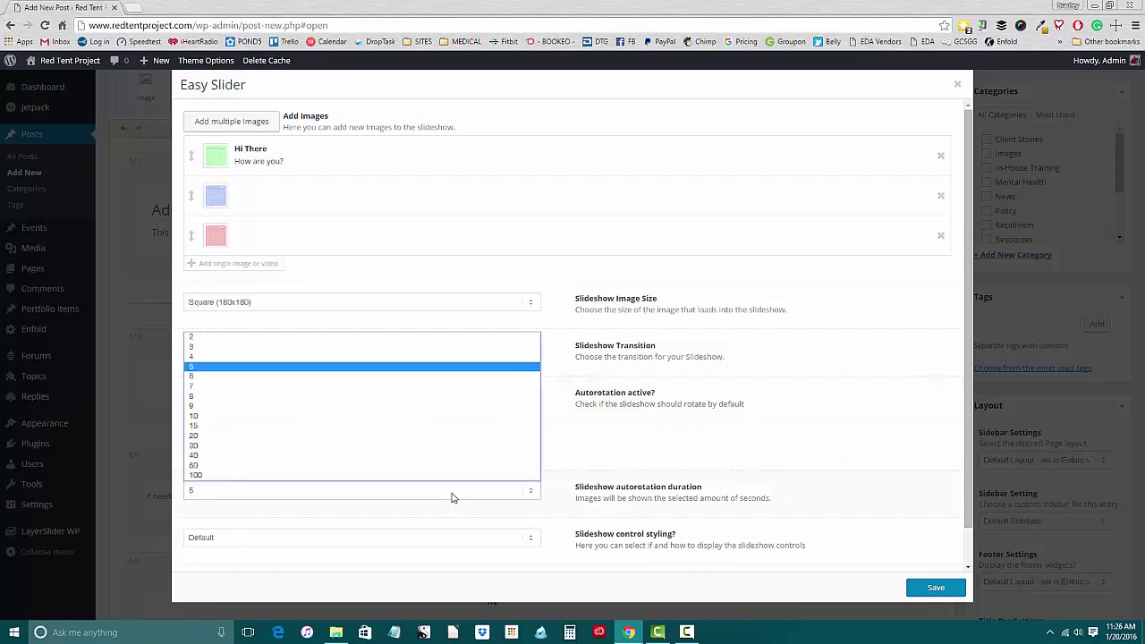
click(348, 348)
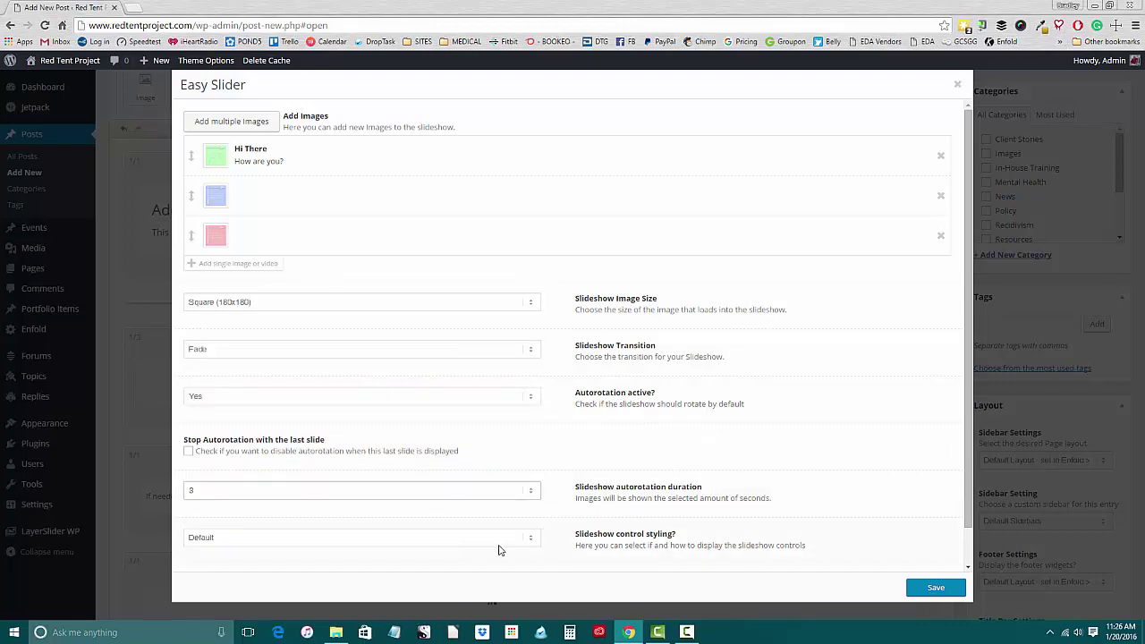
click(531, 541)
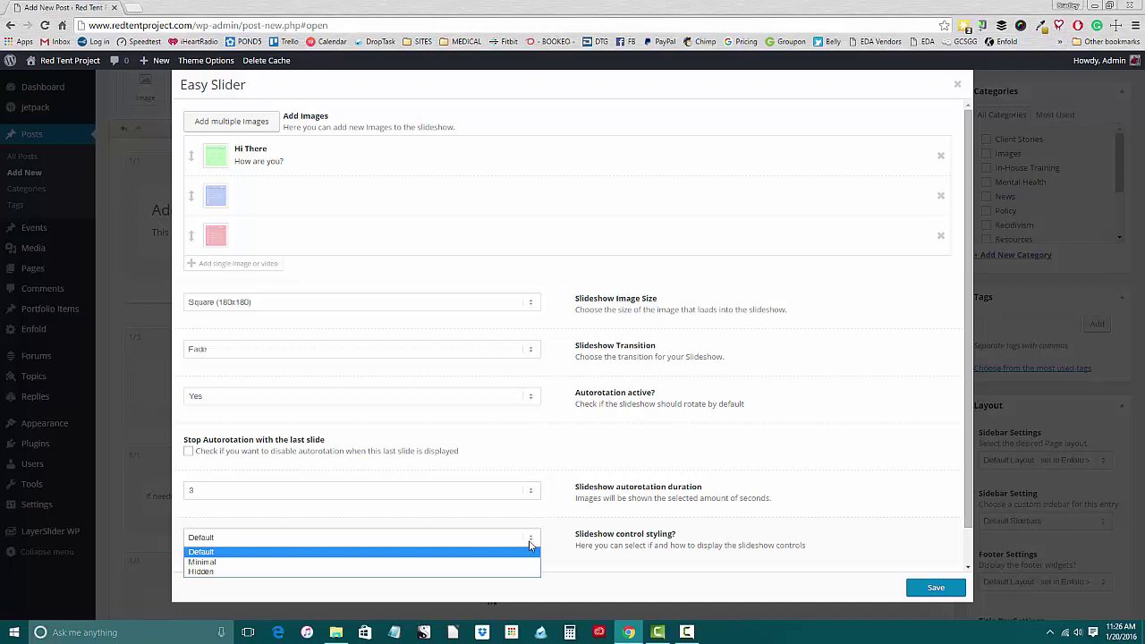
click(509, 580)
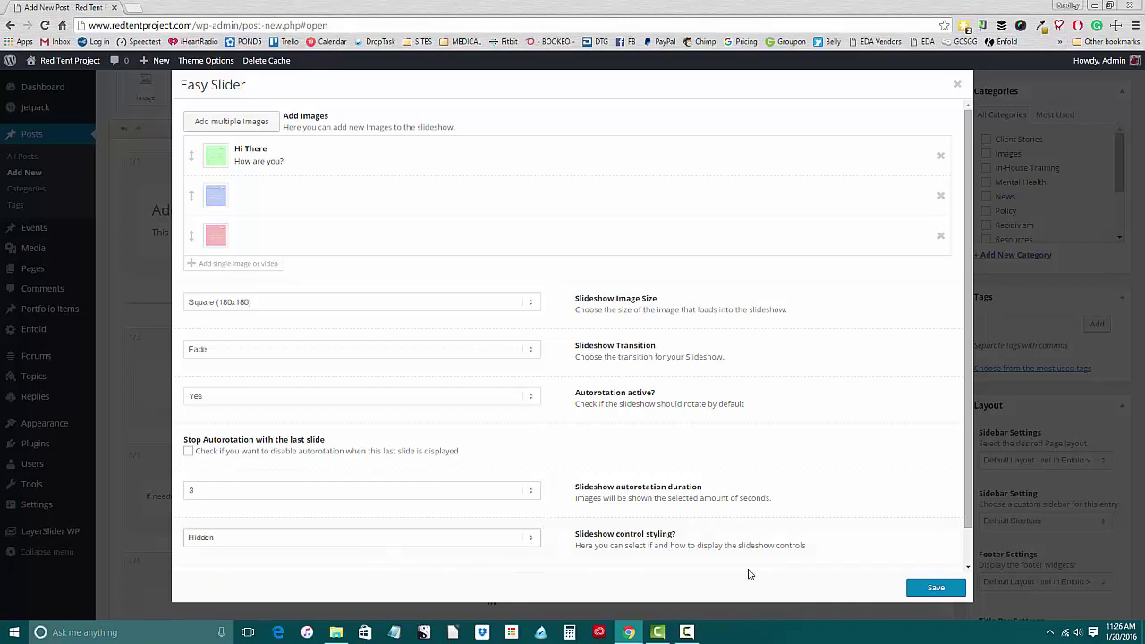
click(936, 590)
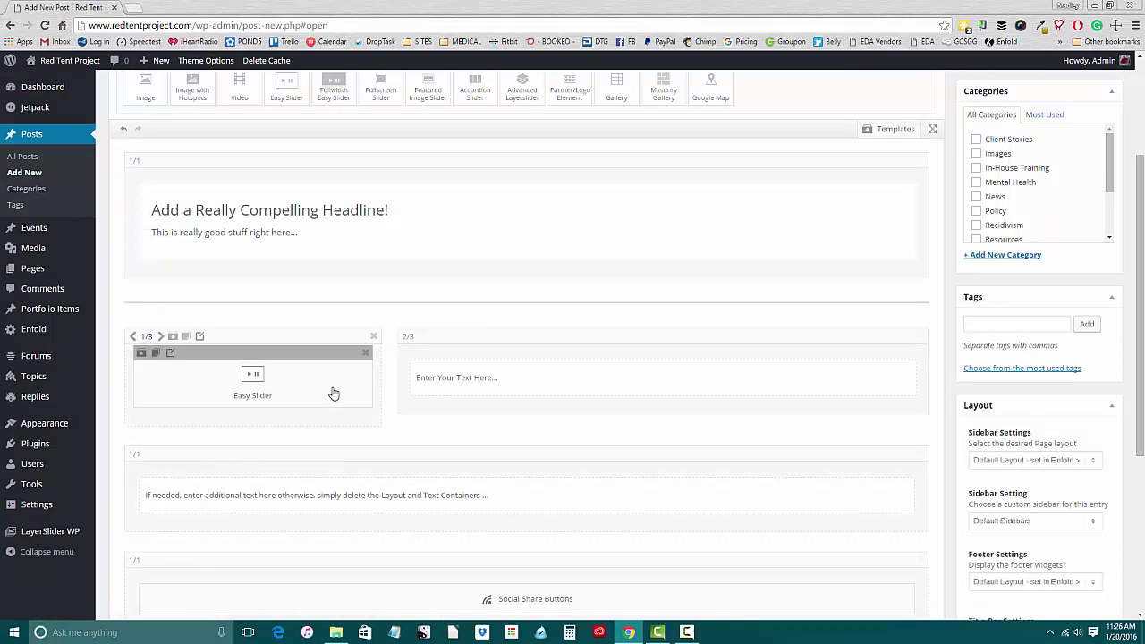
Open the two-thirds column's text block for editing, and open "500 Word Post" from the Desktop's Sample Blog Material folder in Notepad
click(539, 388)
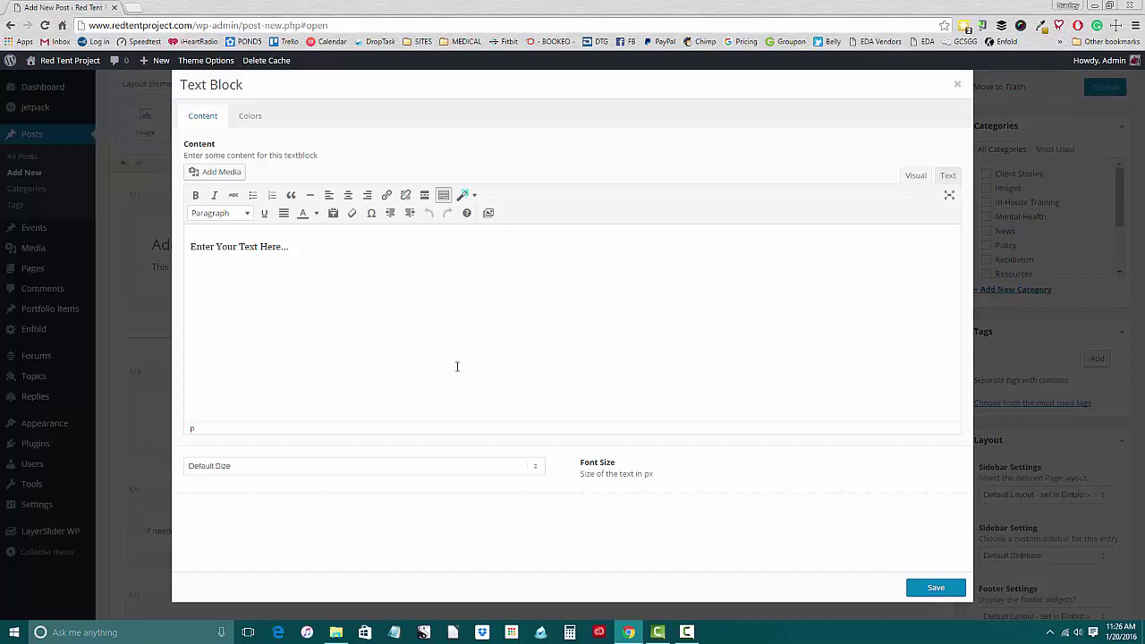
click(396, 632)
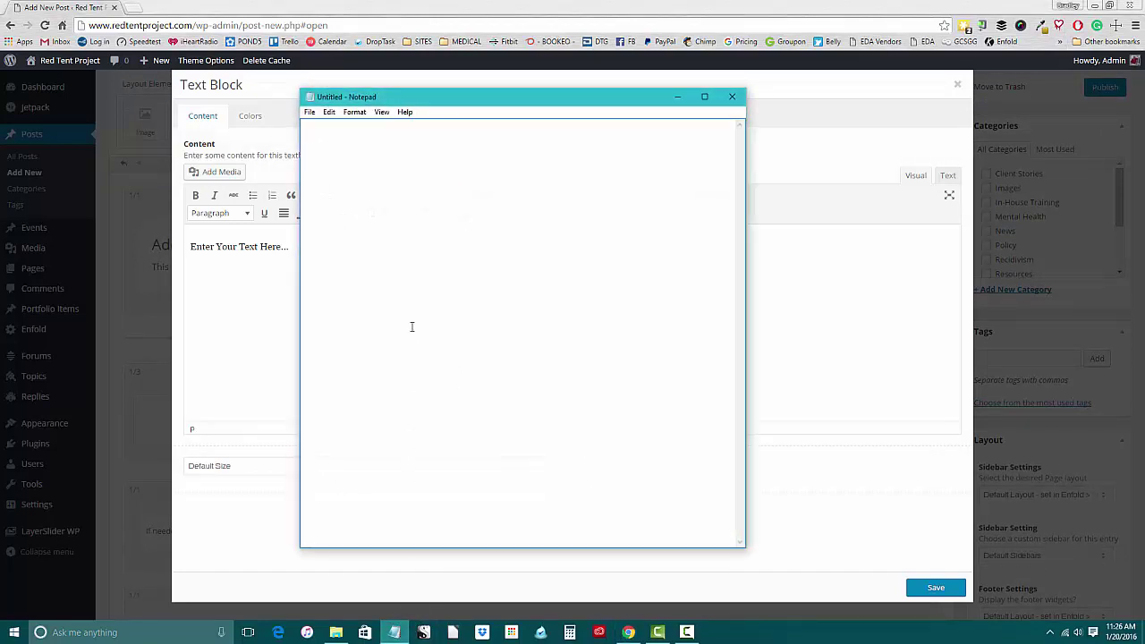
click(309, 112)
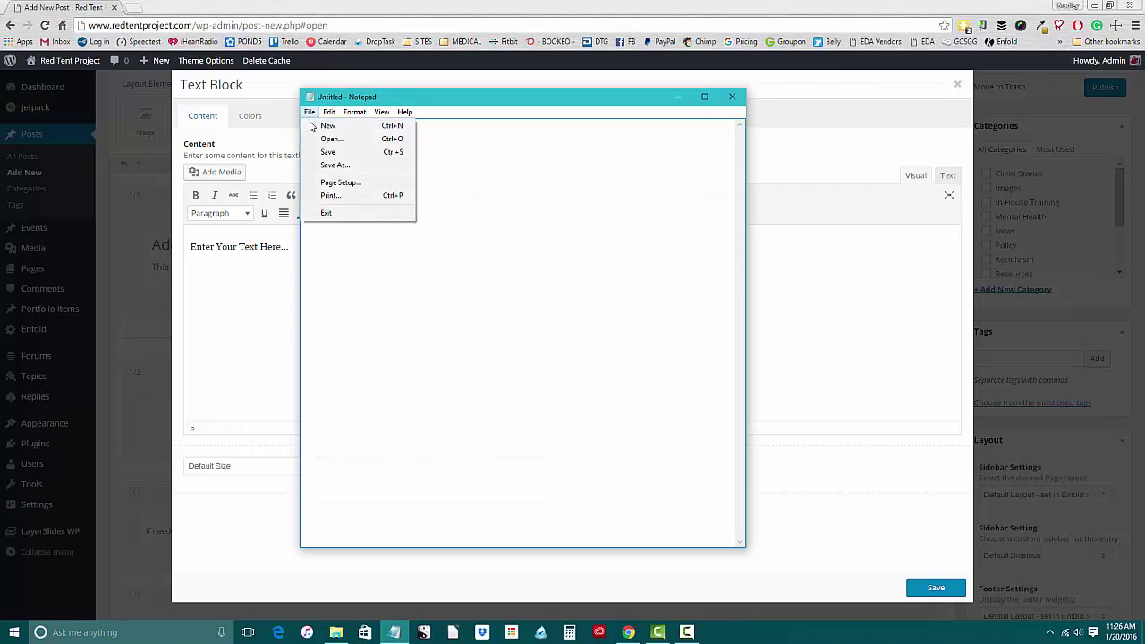
click(330, 141)
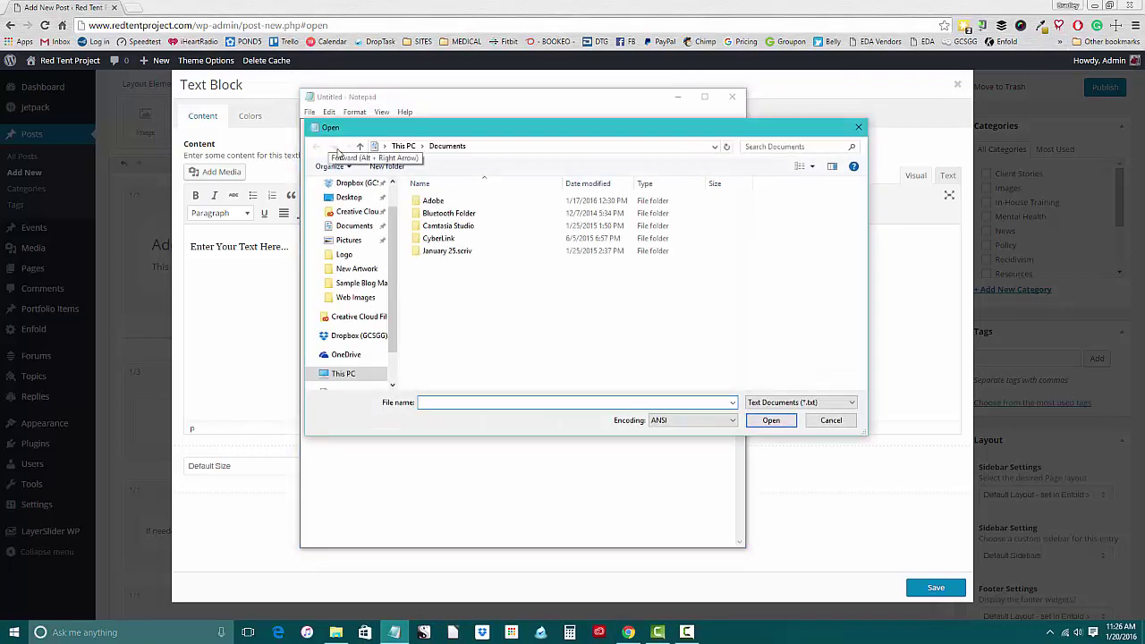
scroll(392, 220, up, 2)
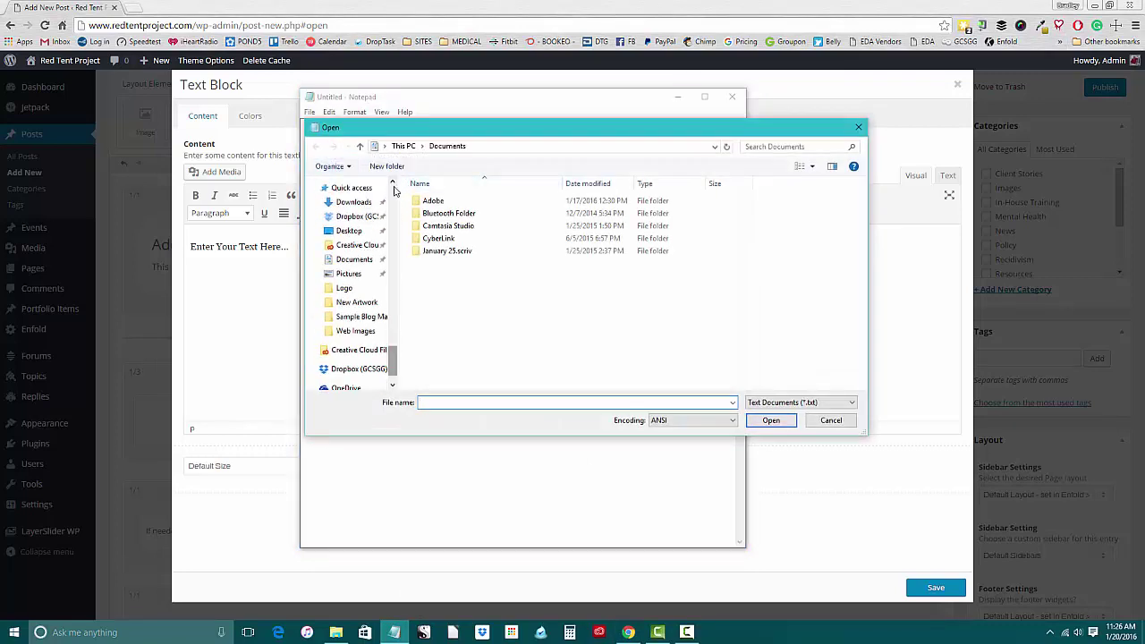
scroll(394, 206, down, 6)
scroll(395, 196, up, 6)
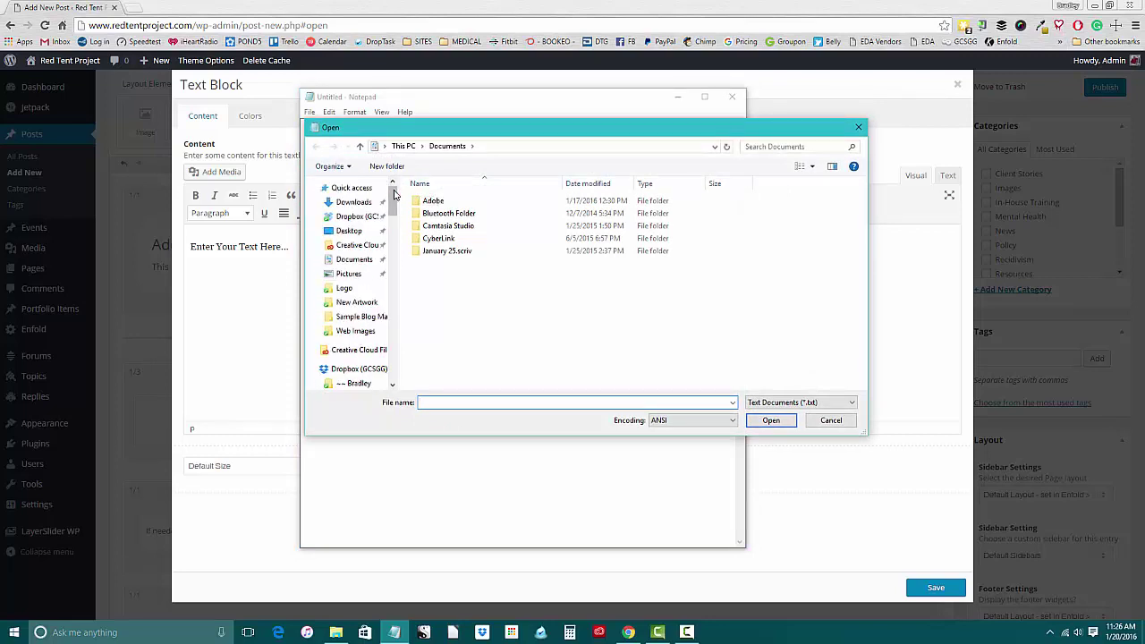
click(348, 231)
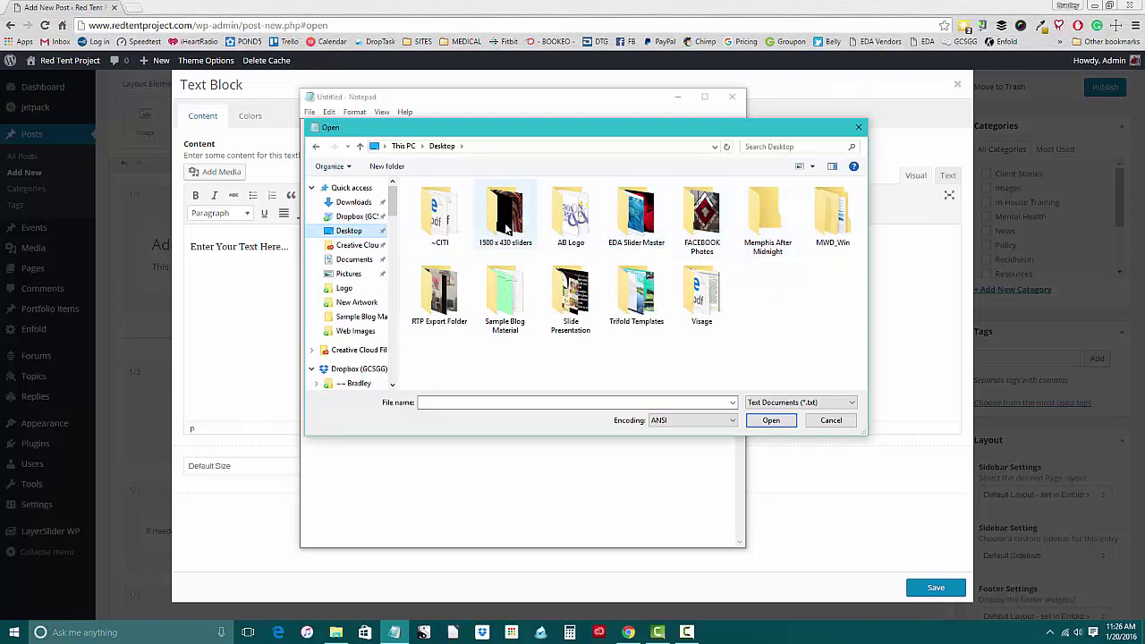
double_click(493, 299)
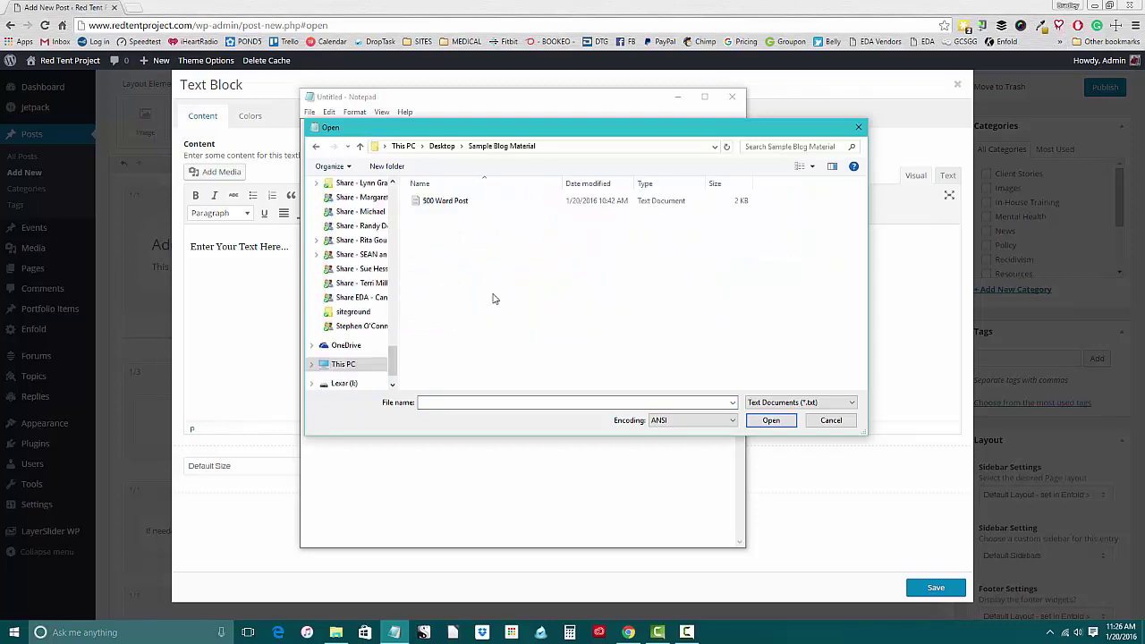
click(449, 204)
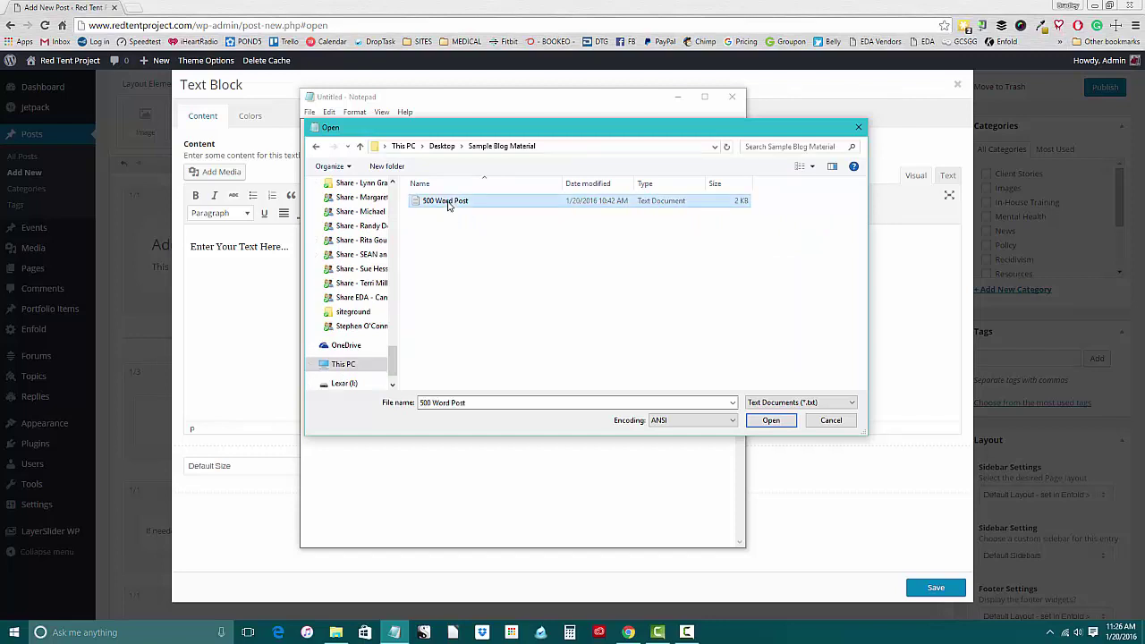
click(768, 421)
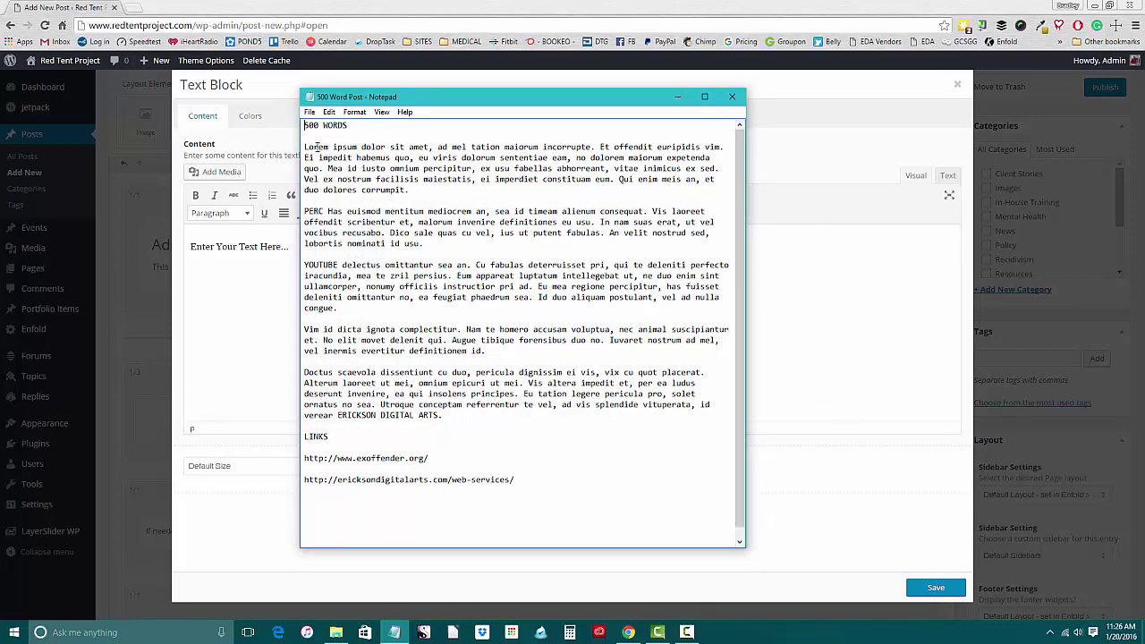
Replace the text block's placeholder with the Notepad text from "500 WORDS" through "ERICKSON DIGITAL ARTS."
drag(315, 147, 465, 409)
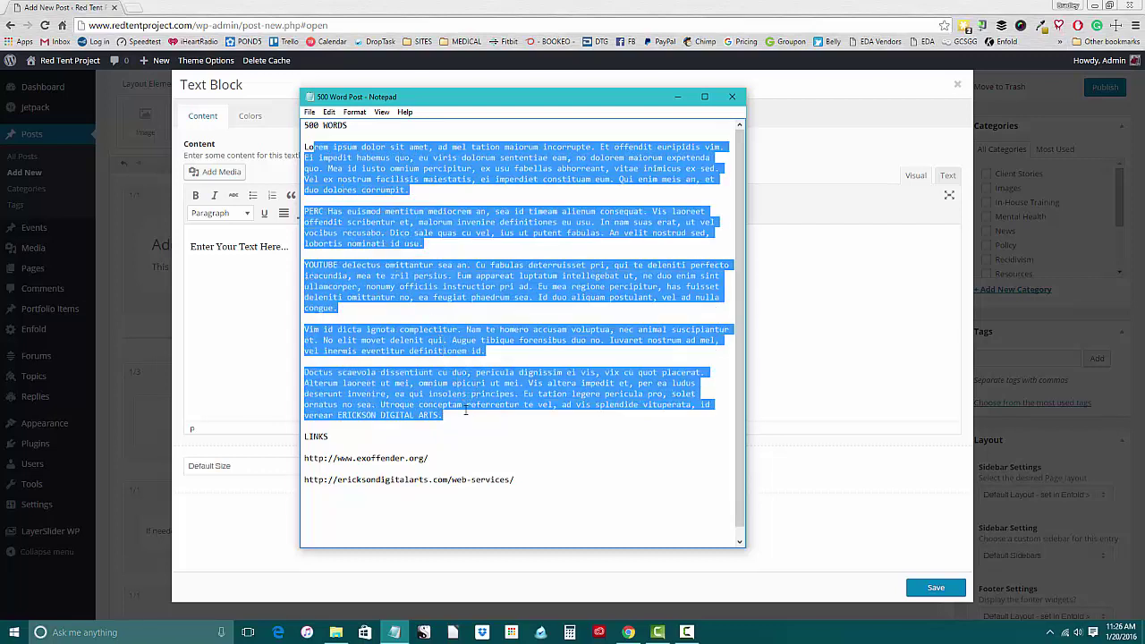
click(465, 408)
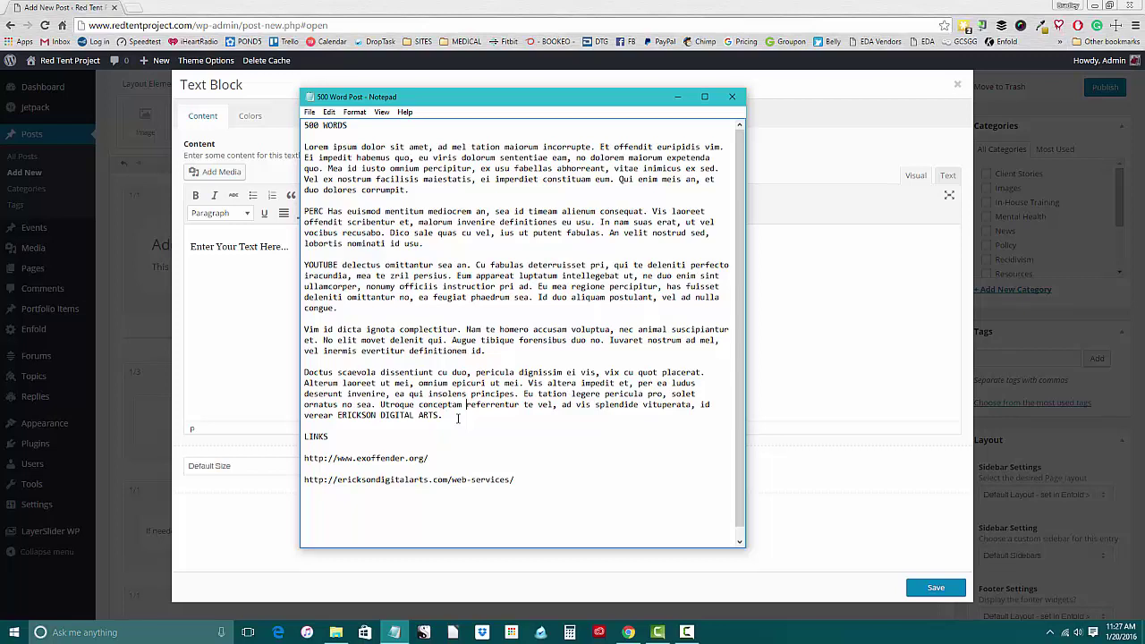
drag(458, 418, 299, 147)
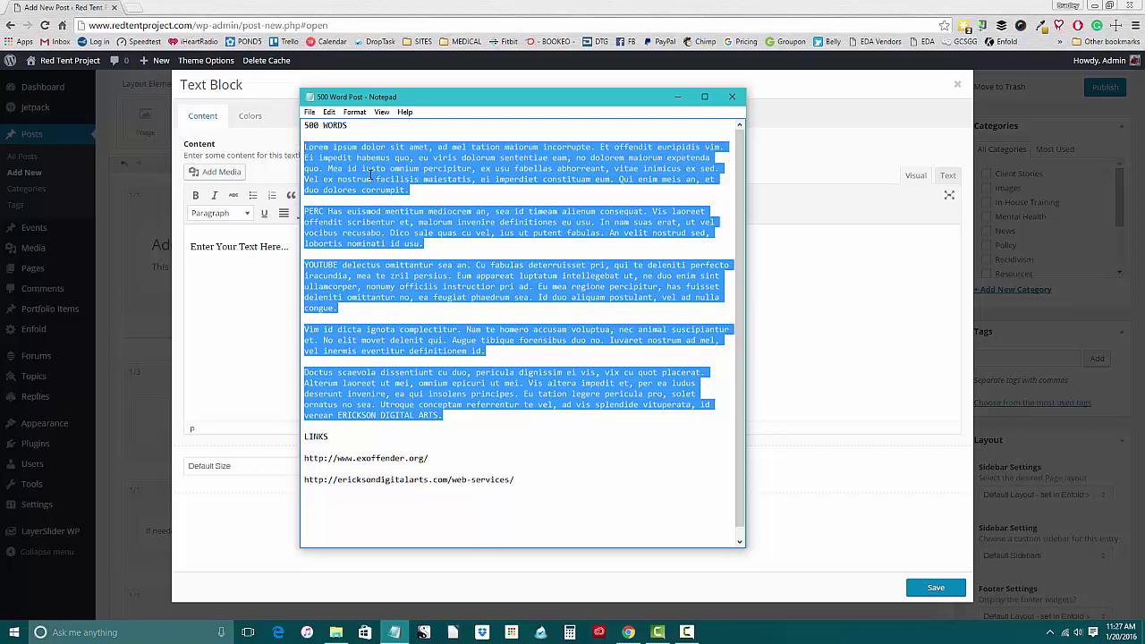
click(467, 420)
drag(467, 420, 294, 96)
key(ctrl+c)
click(278, 332)
drag(288, 247, 189, 247)
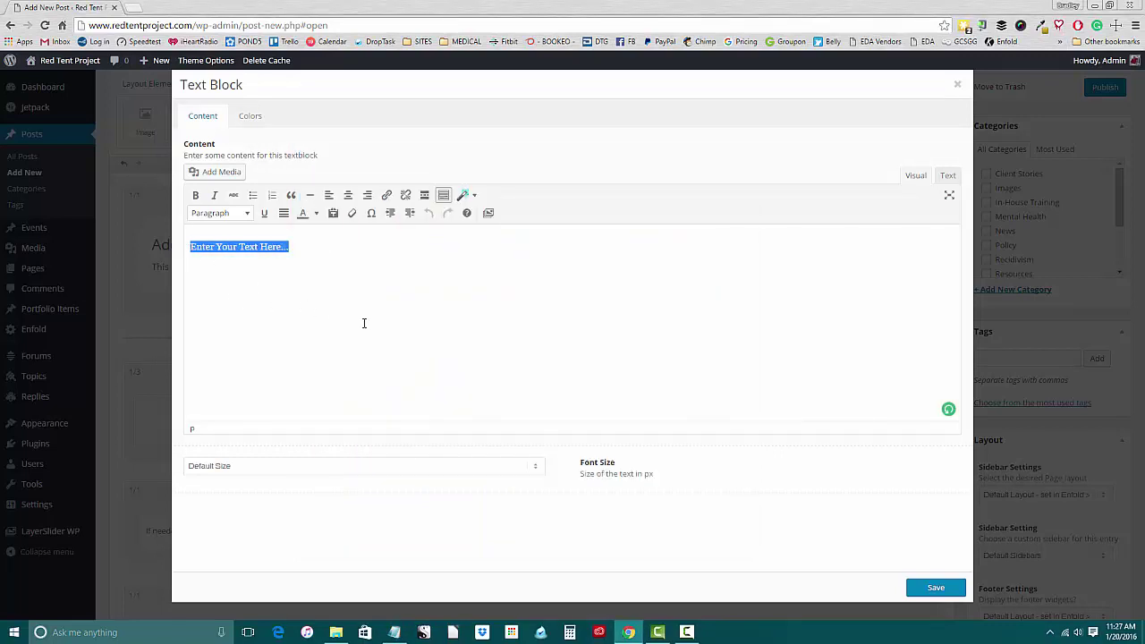
key(ctrl+v)
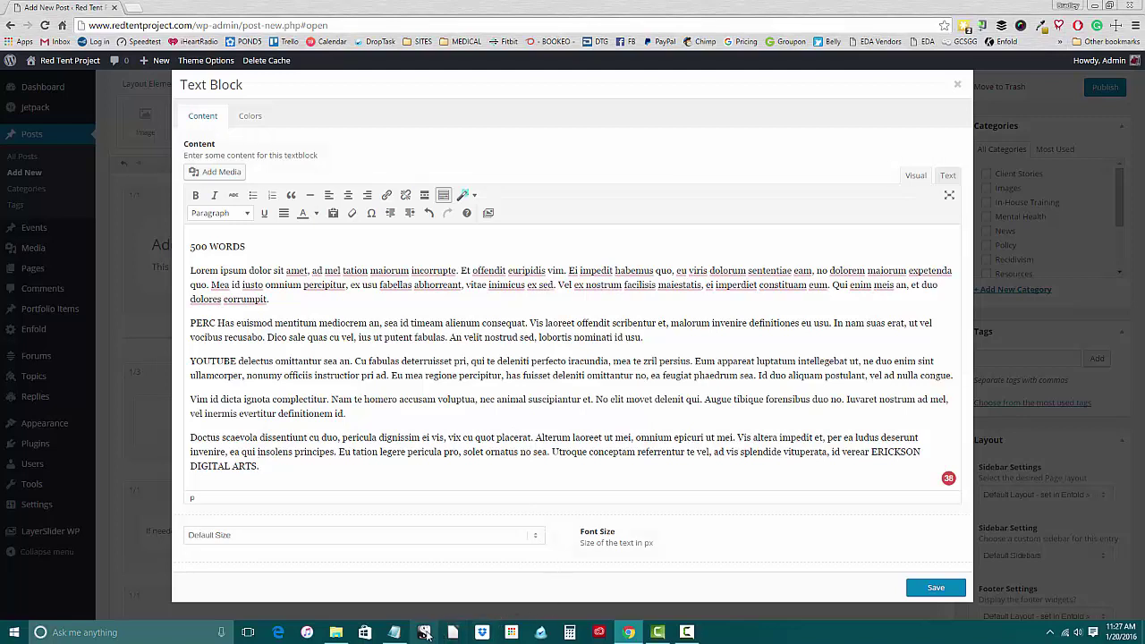
click(394, 632)
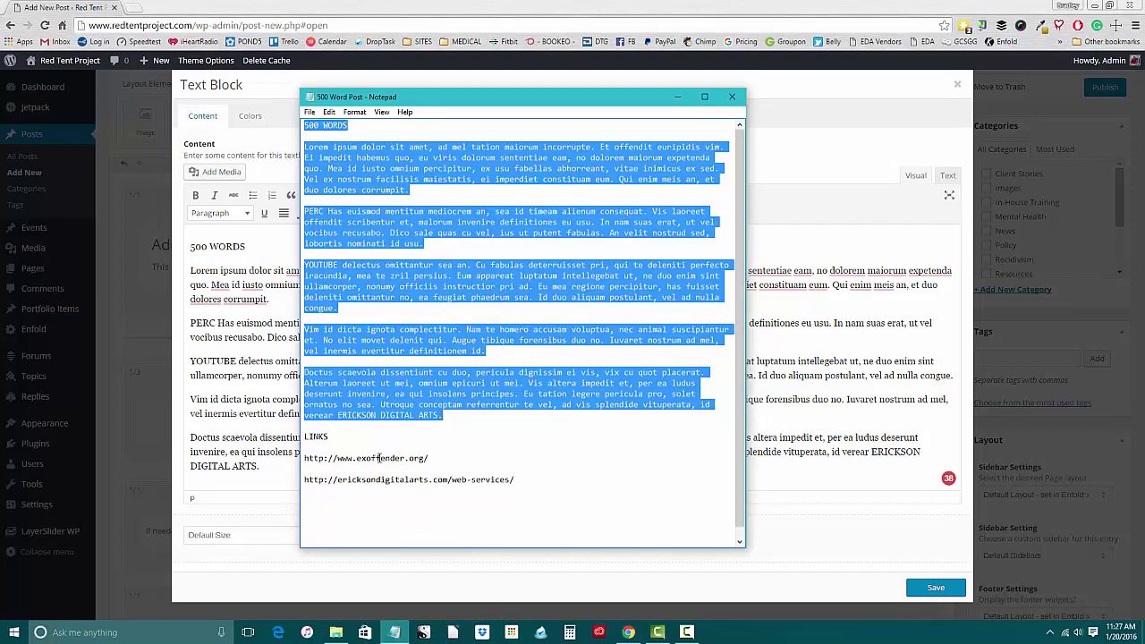
click(378, 458)
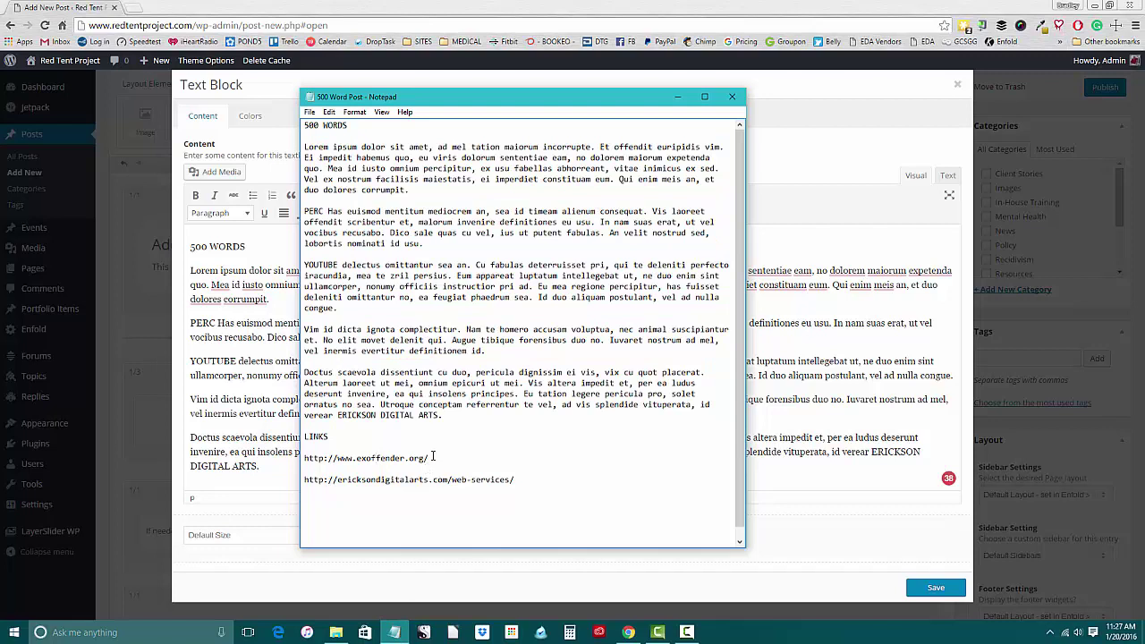
drag(430, 457, 286, 461)
key(ctrl+c)
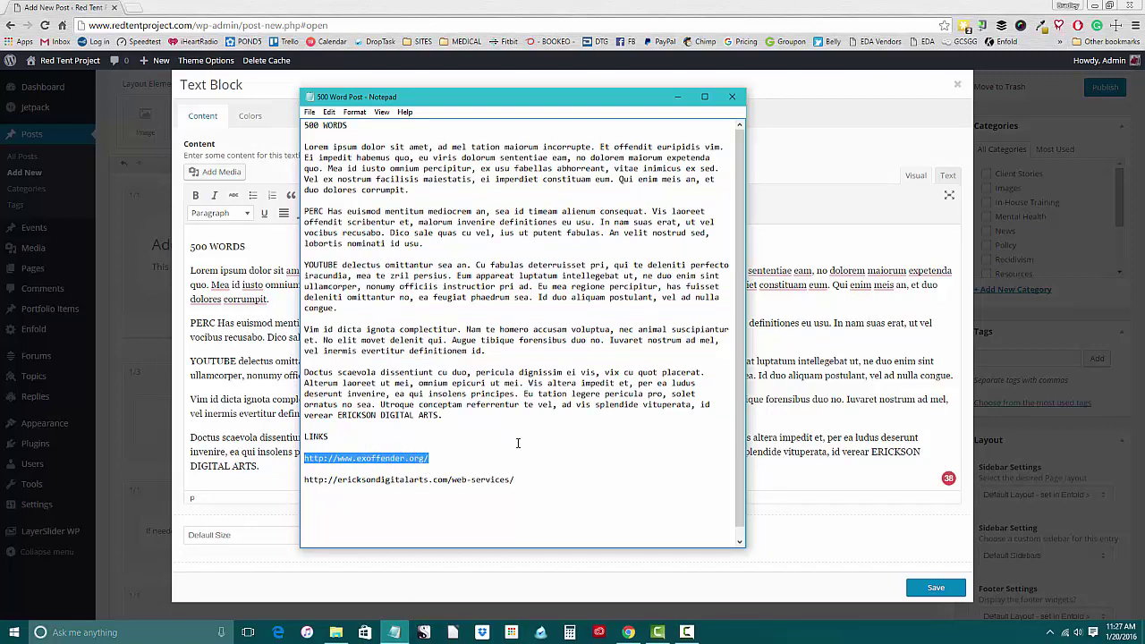
click(218, 324)
drag(216, 324, 186, 326)
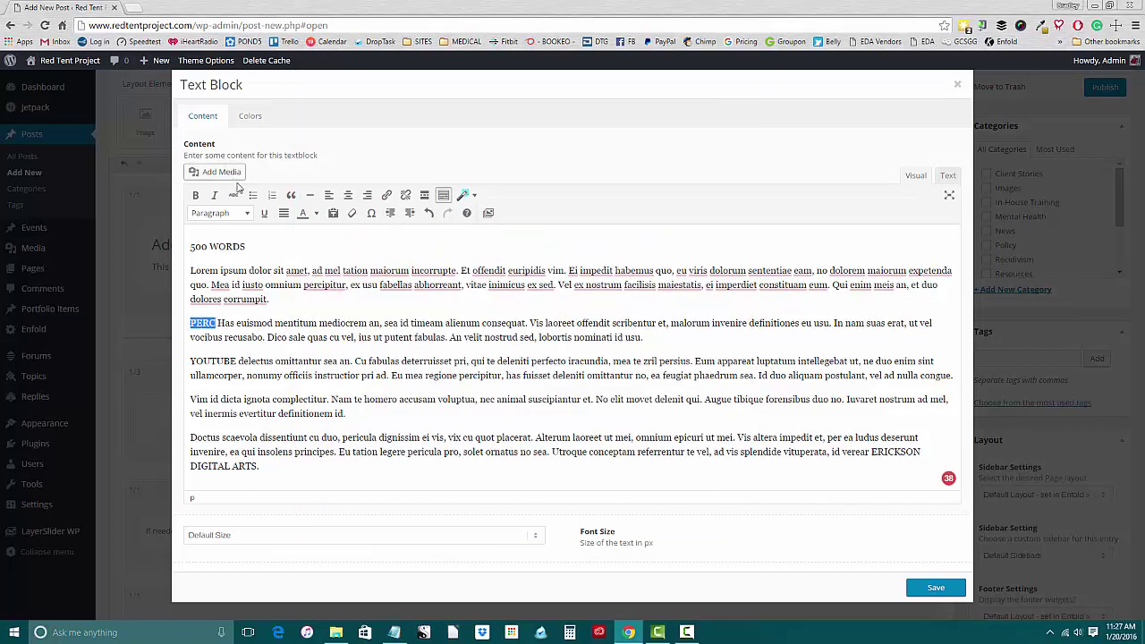
click(386, 197)
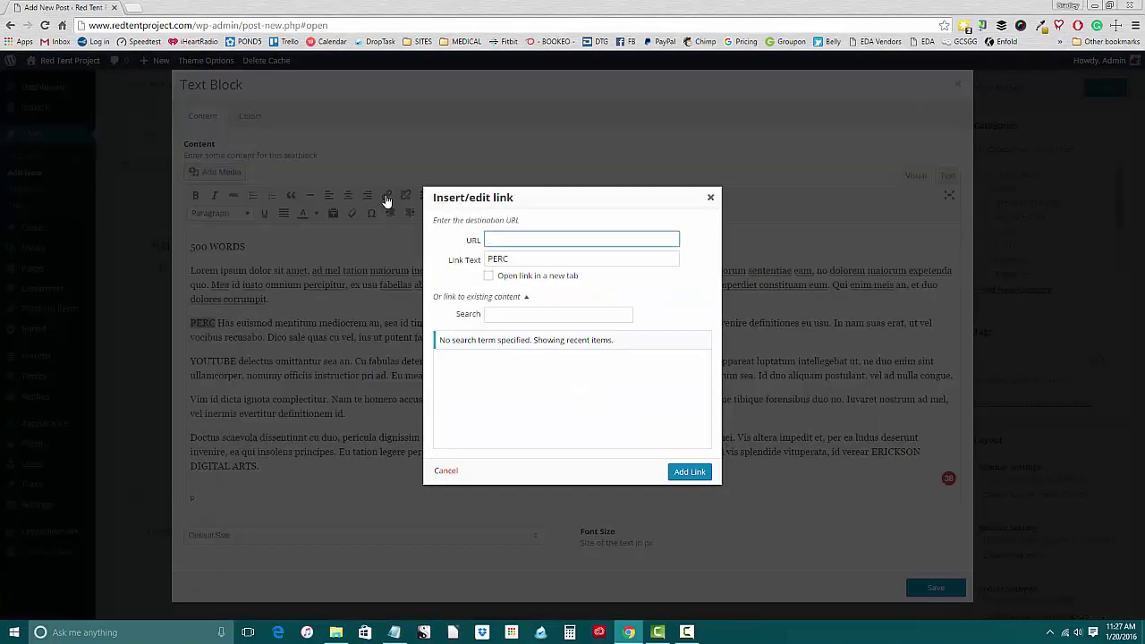
right_click(507, 240)
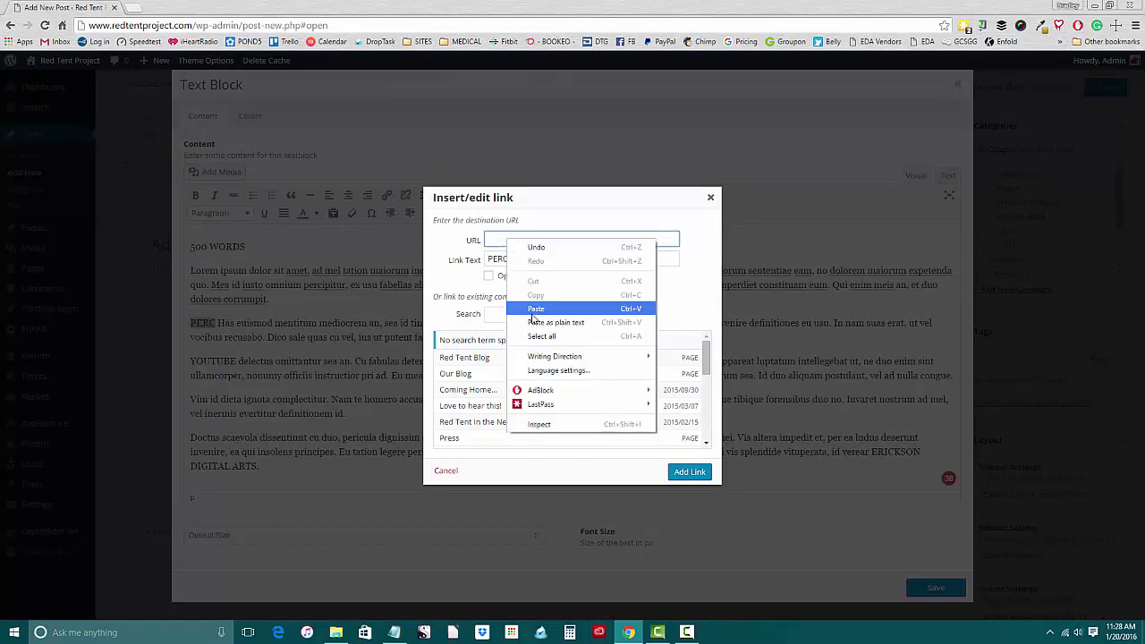
click(534, 310)
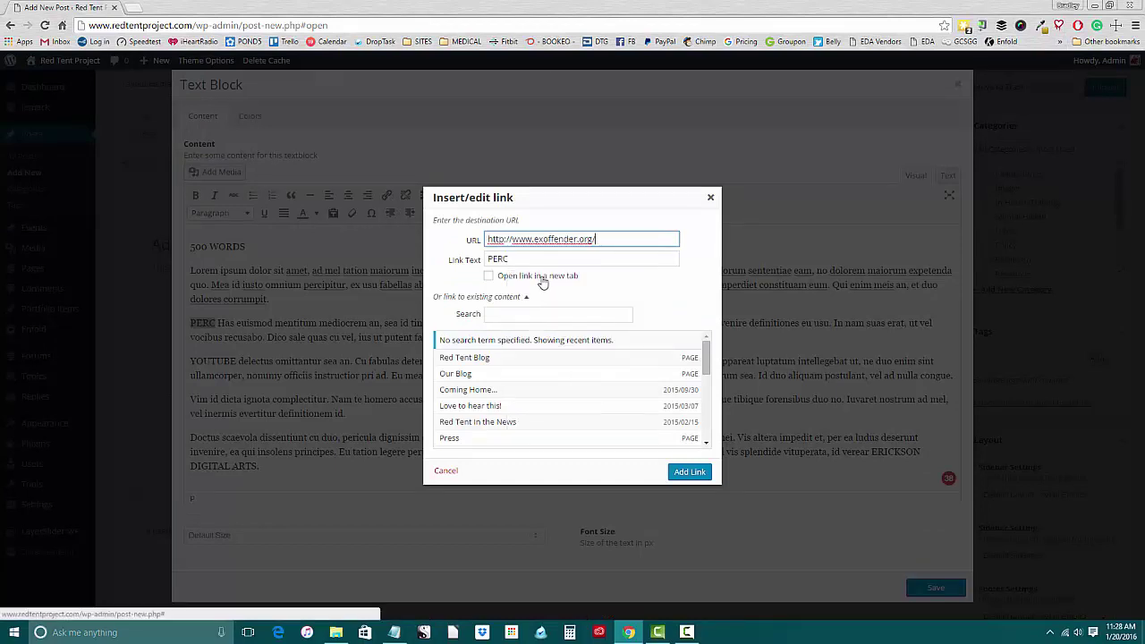
click(488, 278)
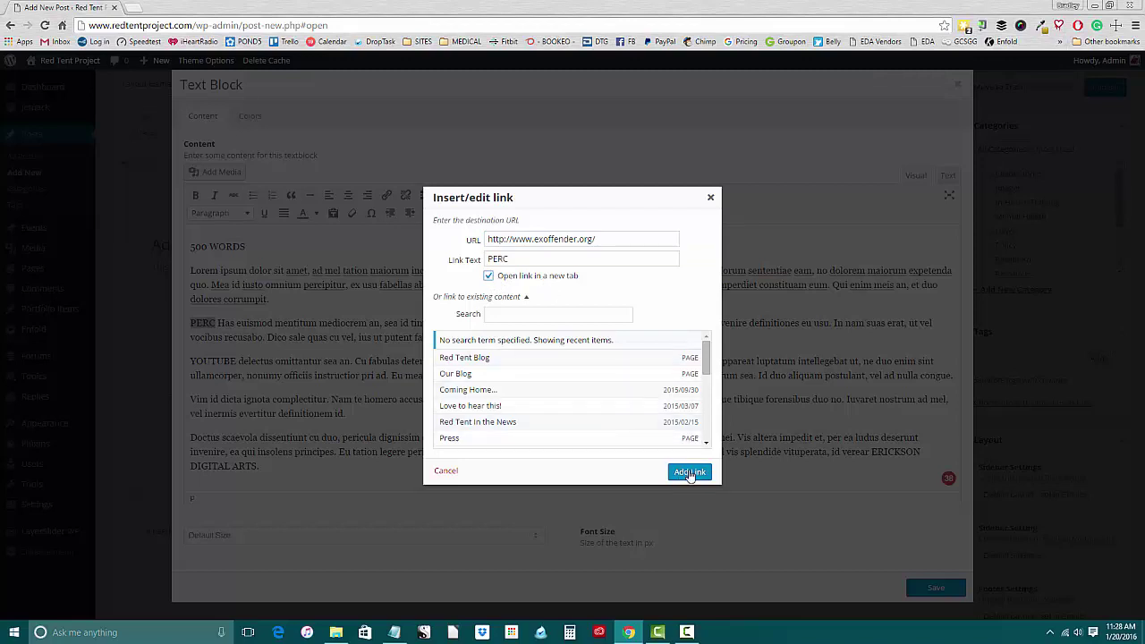
click(689, 473)
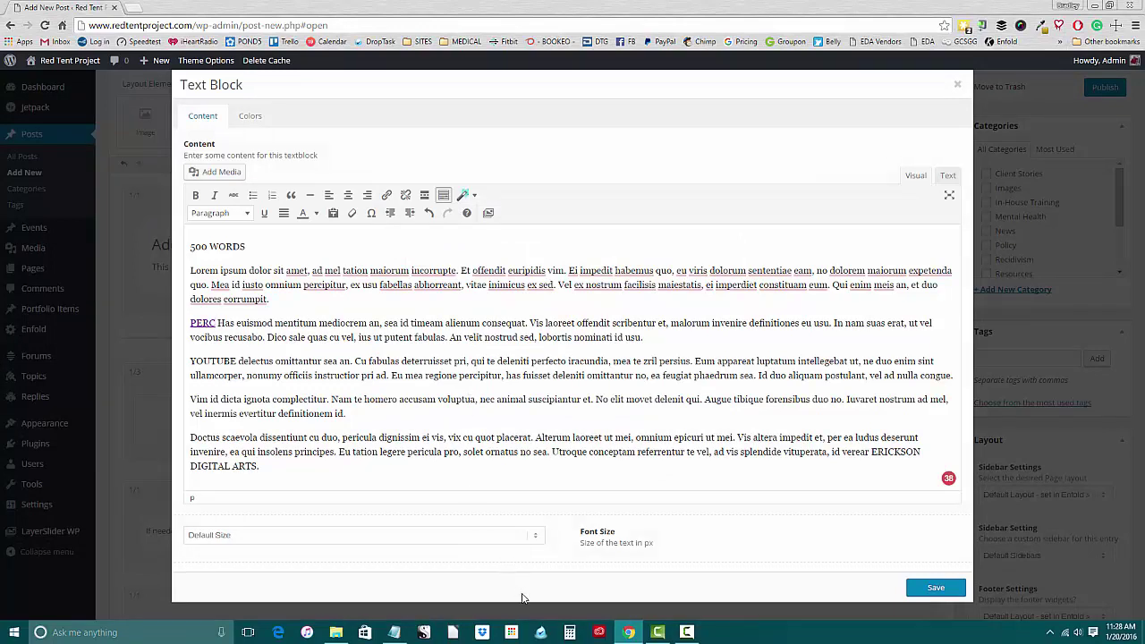
click(395, 633)
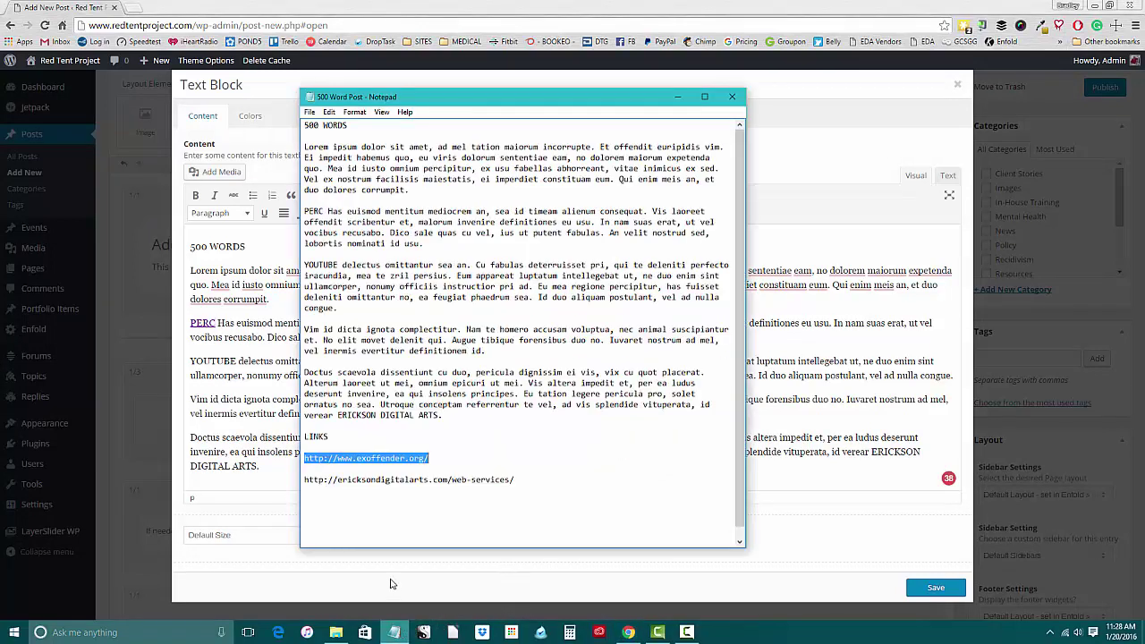
click(515, 480)
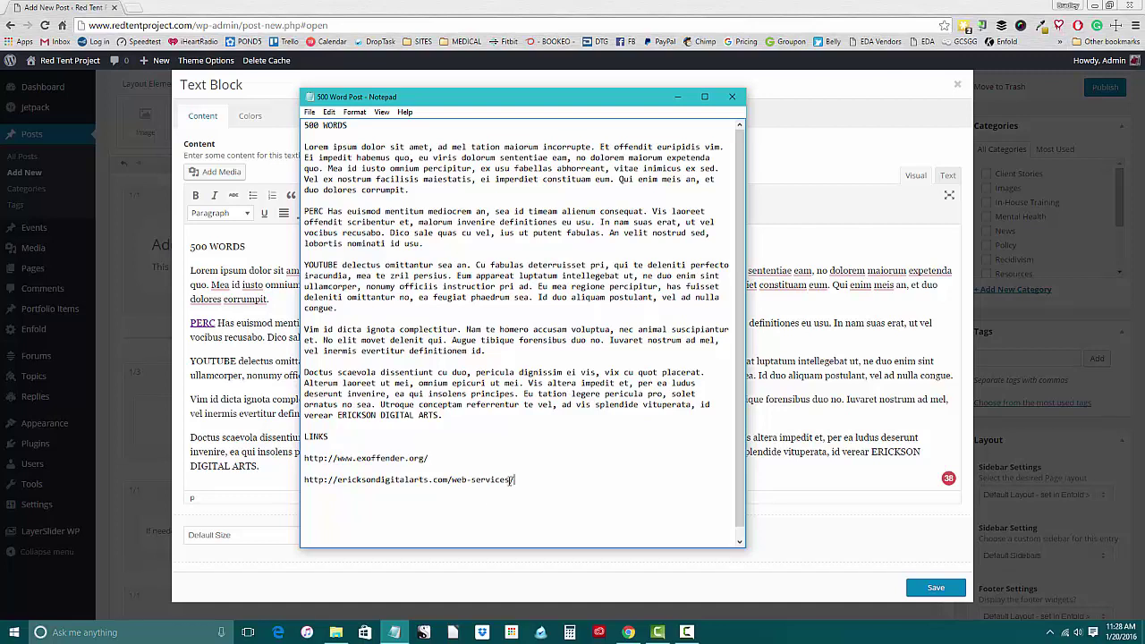
drag(515, 481, 288, 483)
key(ctrl+c)
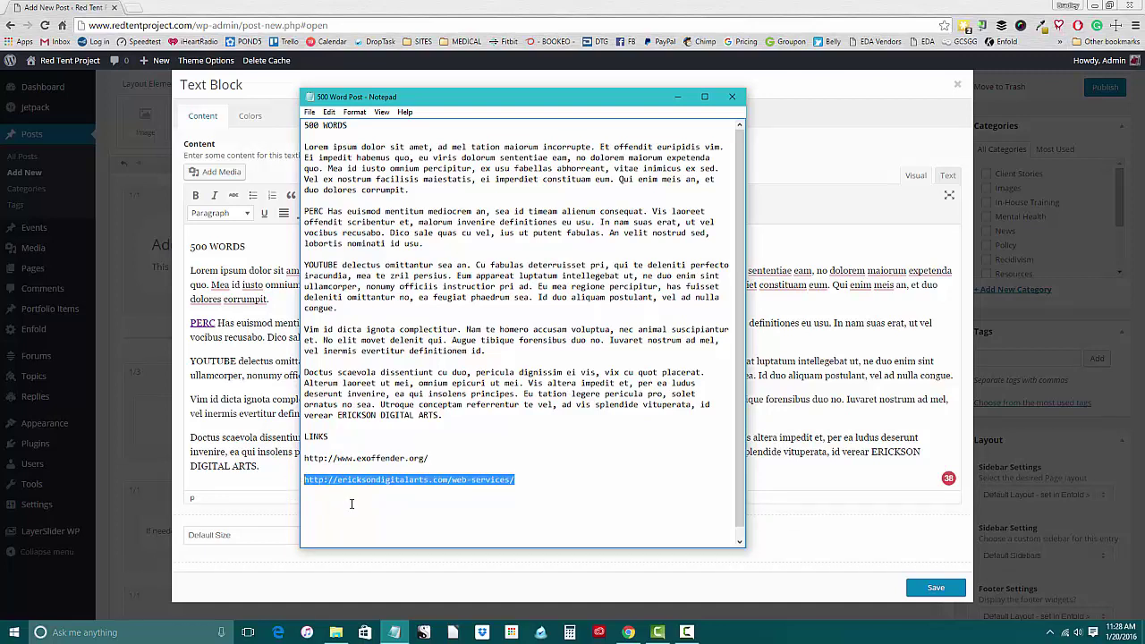
click(678, 97)
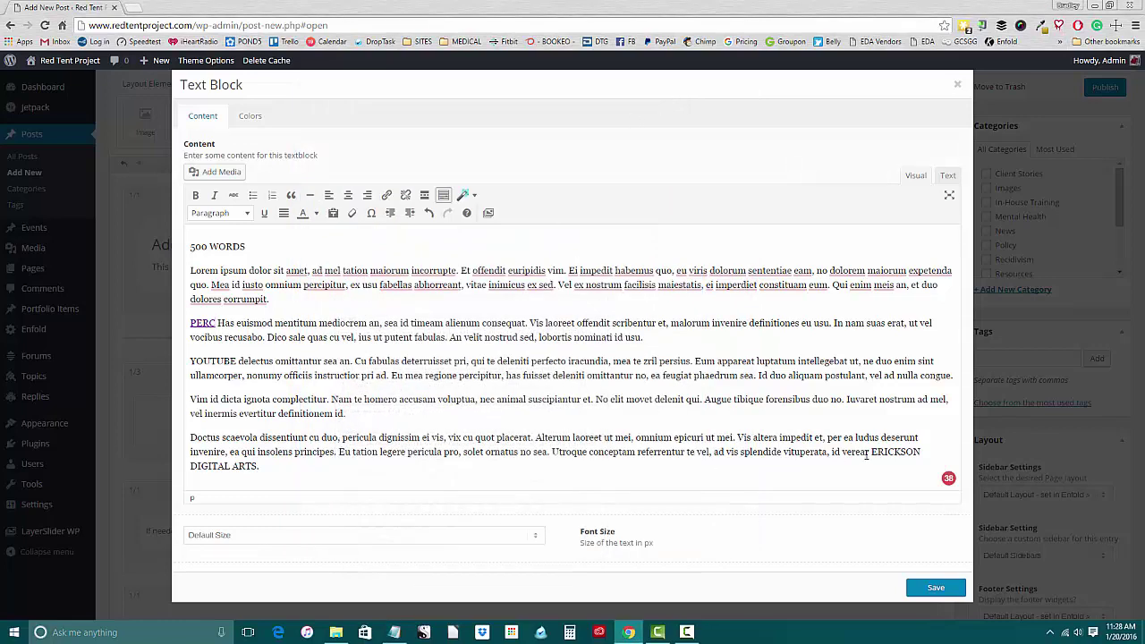
drag(871, 452, 886, 471)
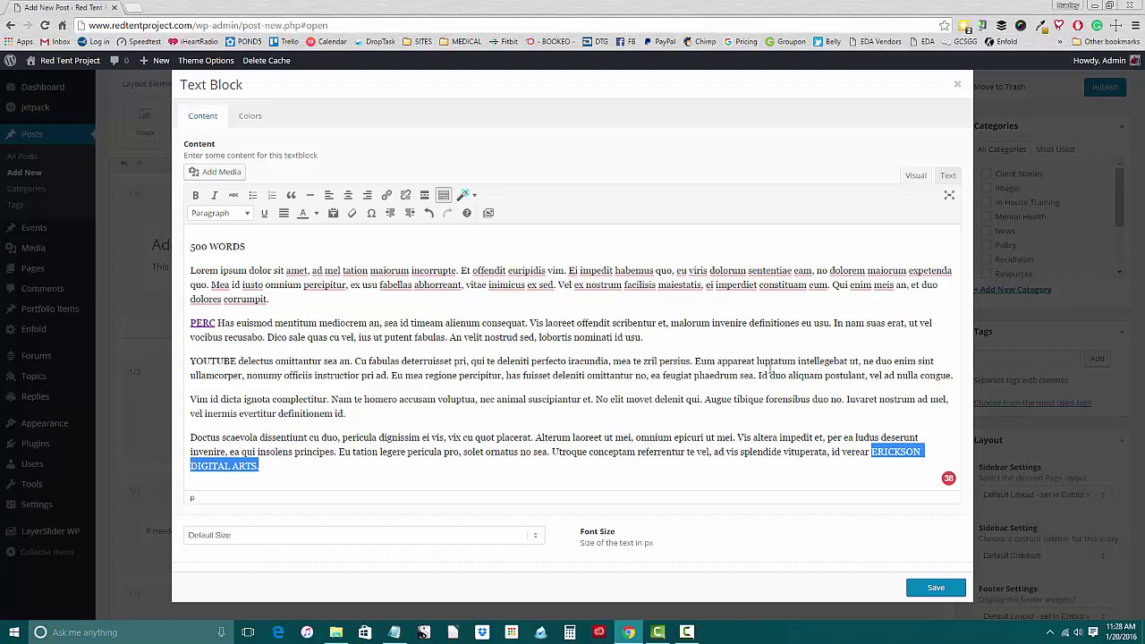
click(386, 195)
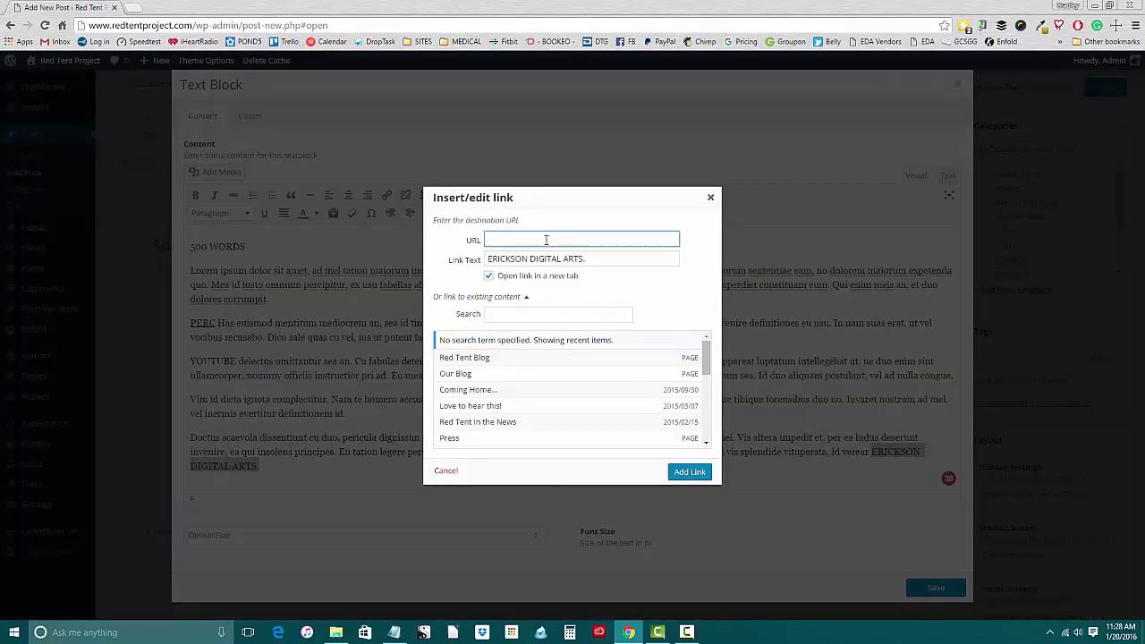
key(ctrl+v)
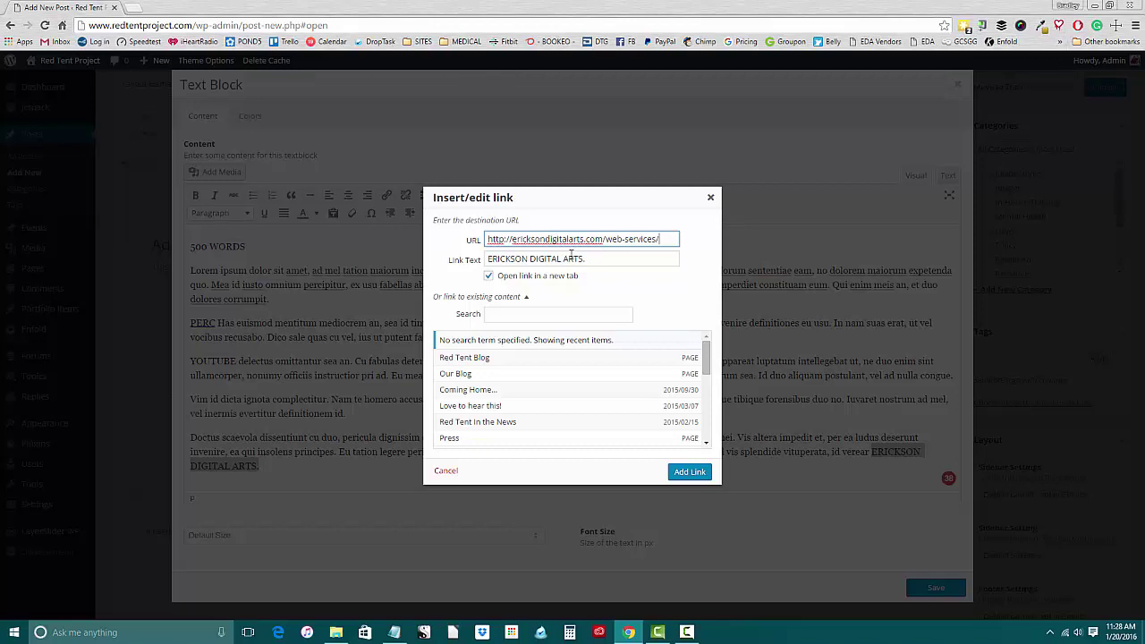
click(689, 471)
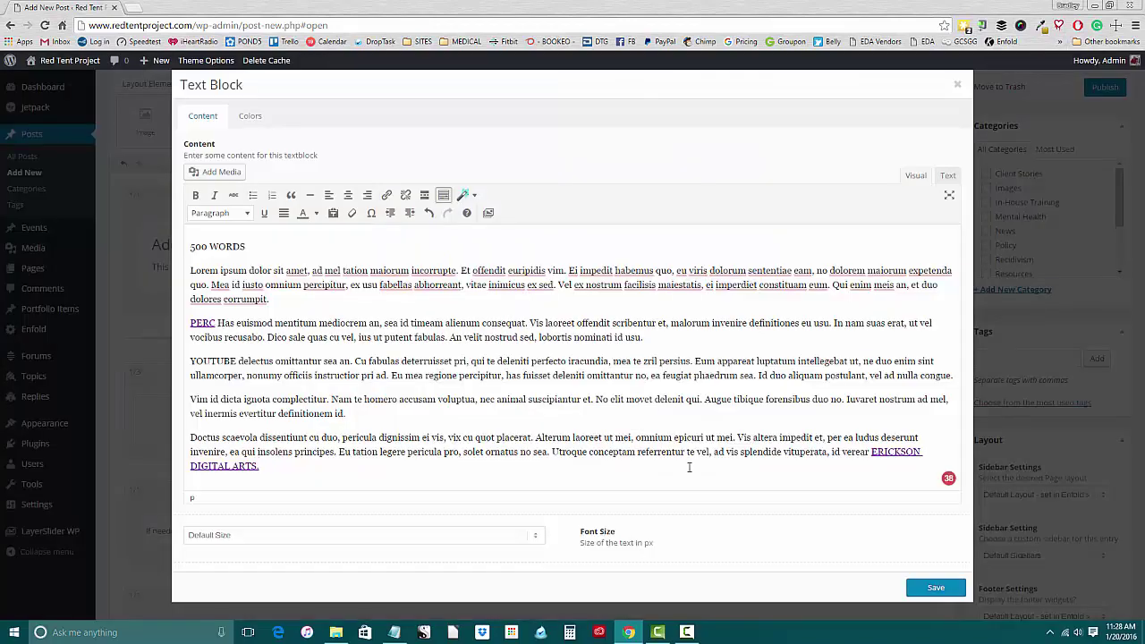
Save the text block and preview the post in a new browser tab
click(934, 588)
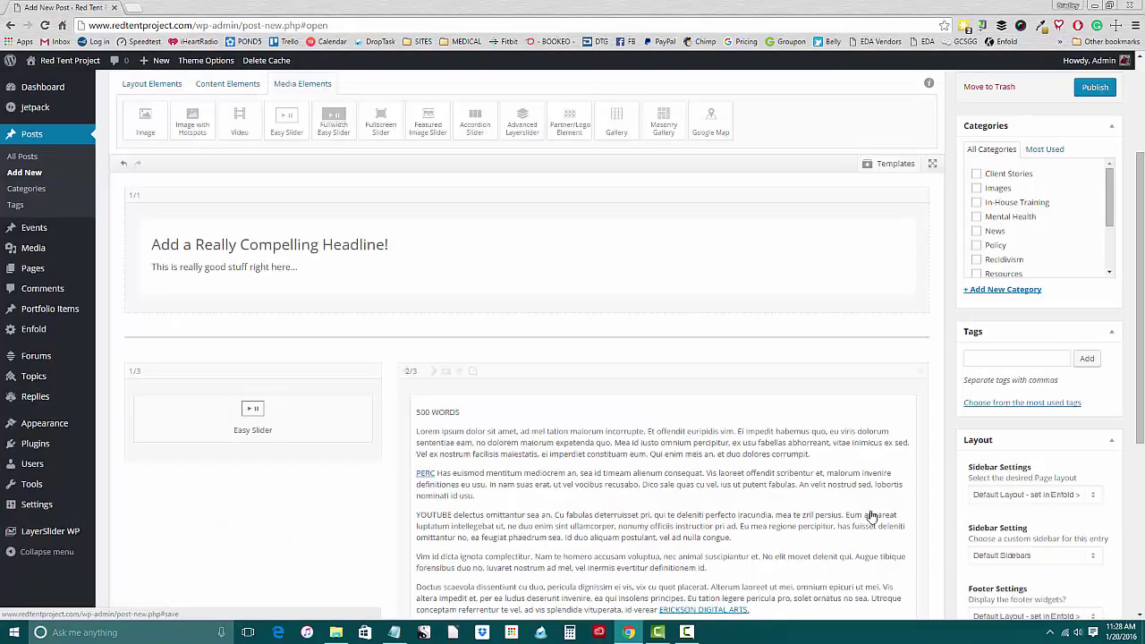
scroll(766, 287, up, 2)
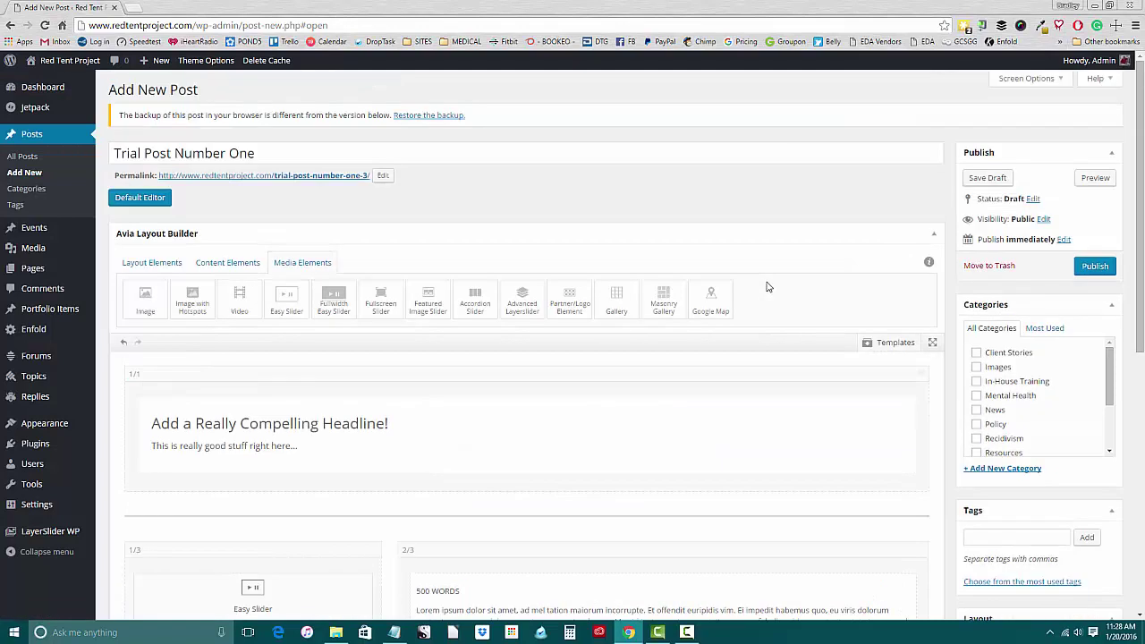
click(1095, 178)
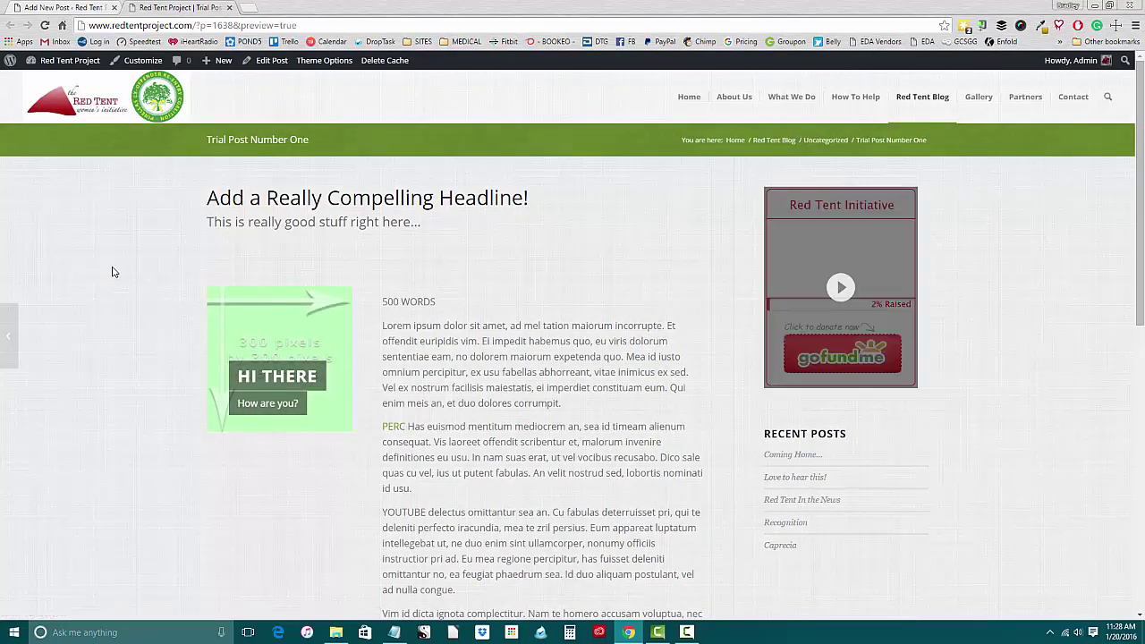
Review the previewed post from headline to share section, checking how the long text sits beside the slider
scroll(113, 272, down, 2)
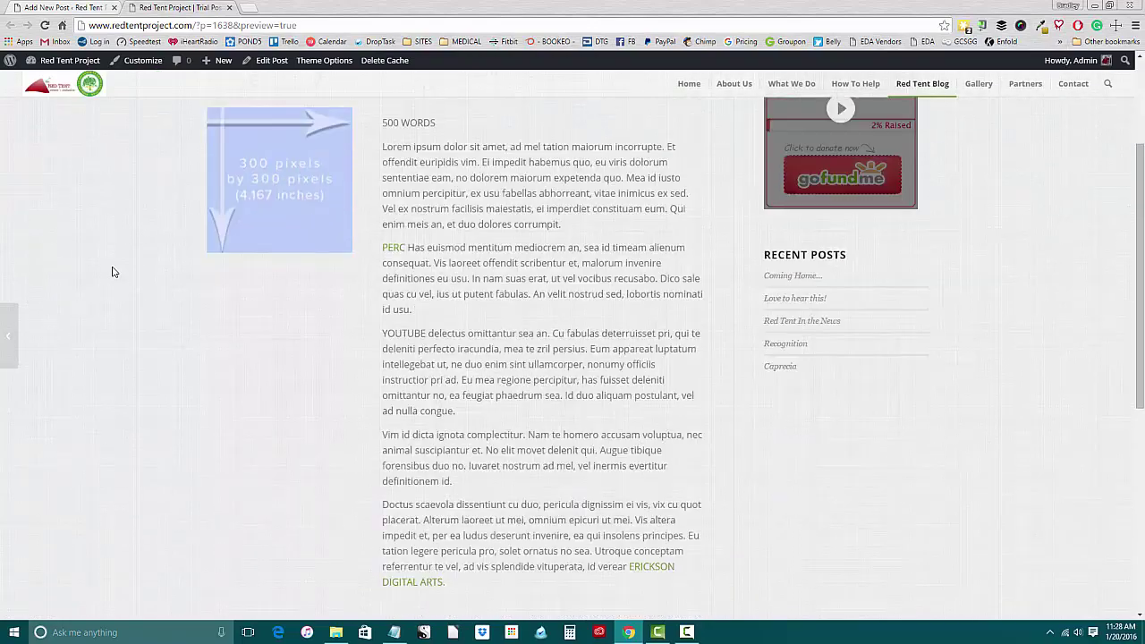
scroll(113, 272, down, 1)
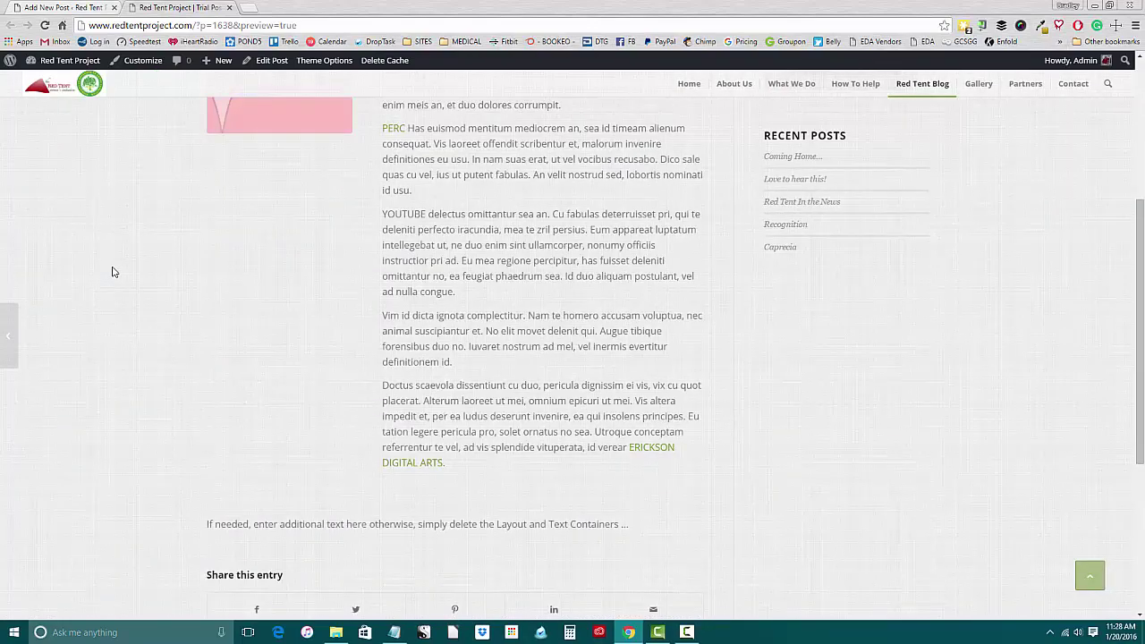
scroll(113, 272, up, 2)
scroll(113, 272, down, 1)
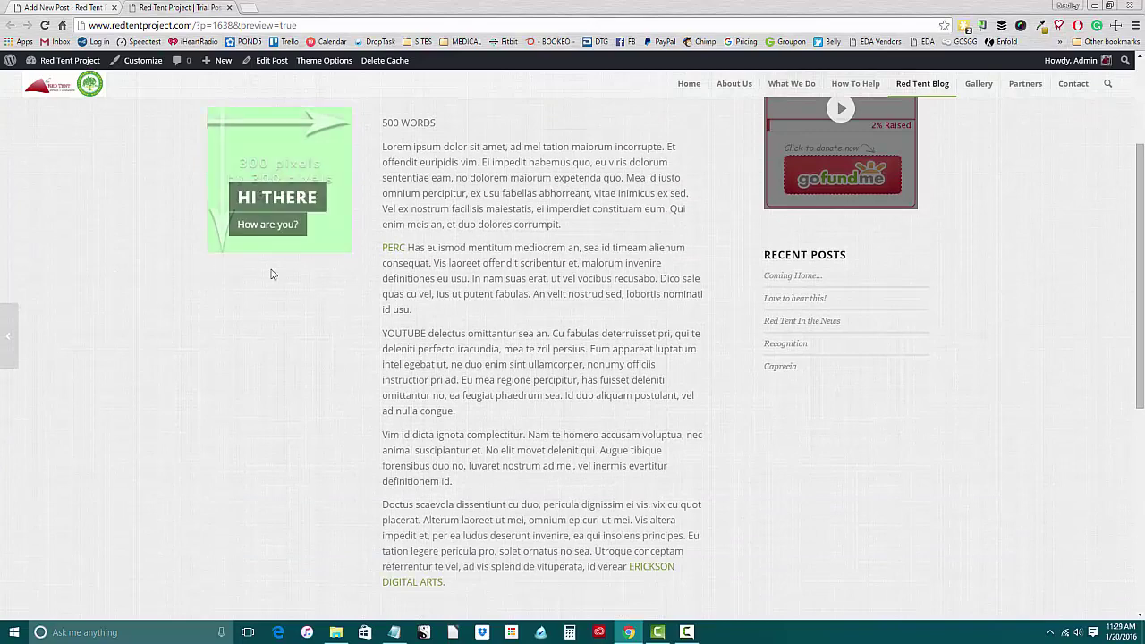
drag(349, 501, 351, 523)
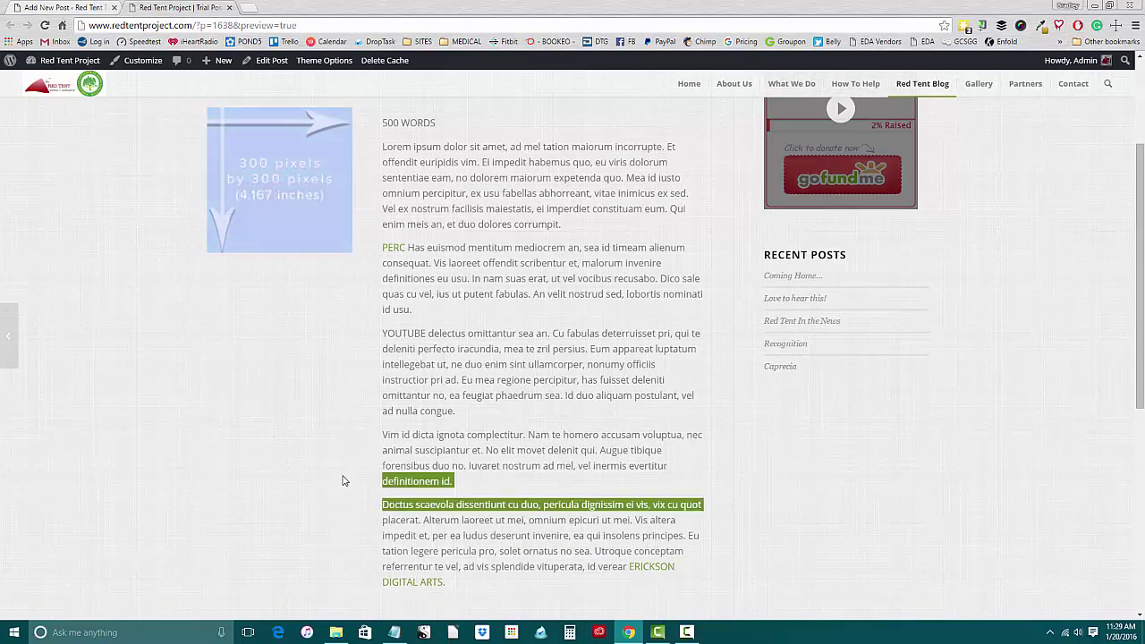
scroll(342, 480, up, 2)
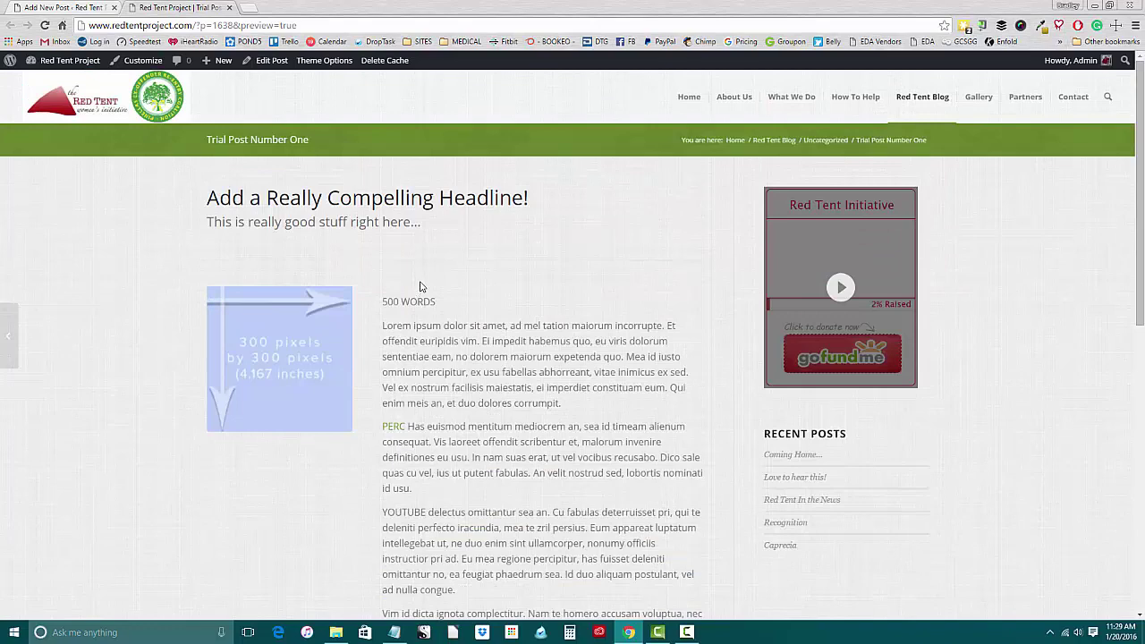
Reopen the post for editing, cut the paragraphs from "PERC" to the end out of the 2/3-column text block, and save the block
click(267, 64)
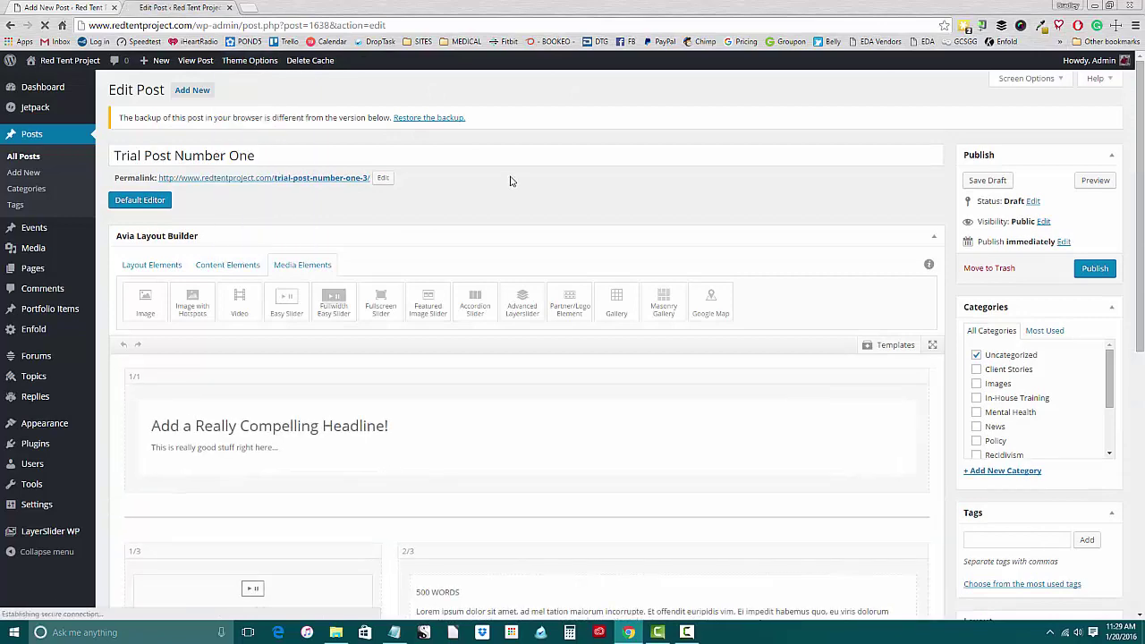
scroll(510, 181, down, 3)
scroll(509, 180, down, 1)
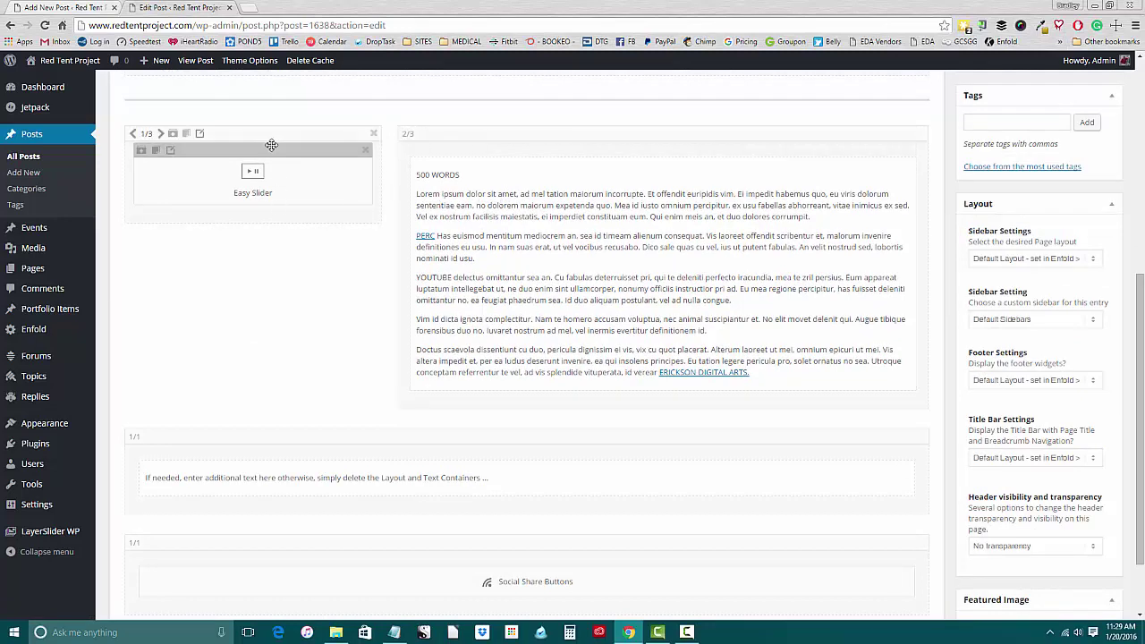
click(477, 216)
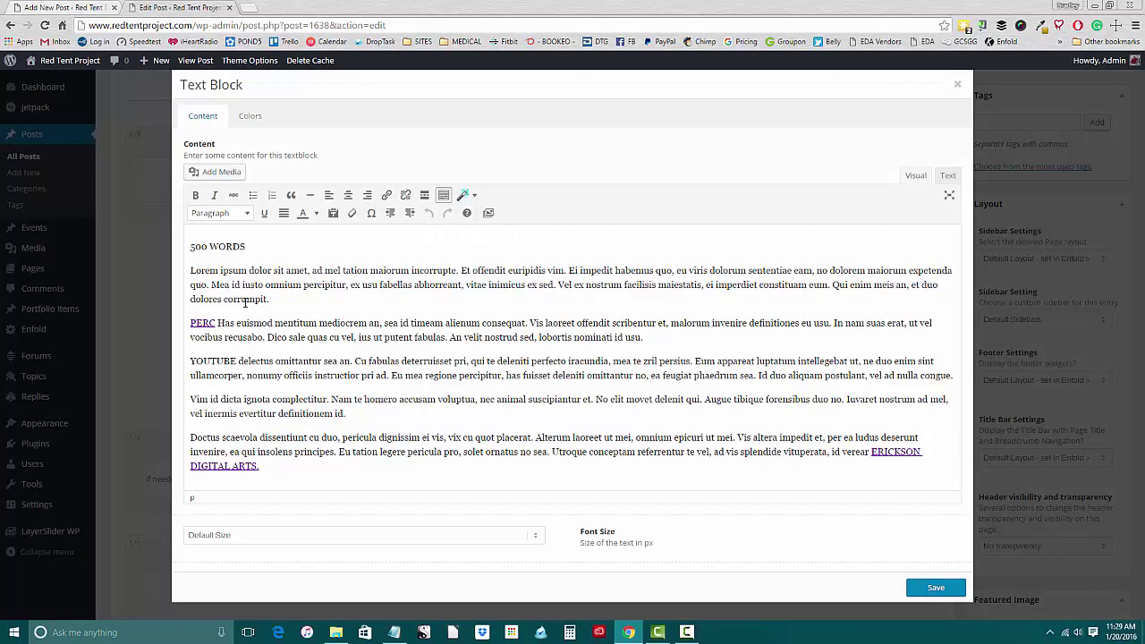
drag(189, 320, 291, 469)
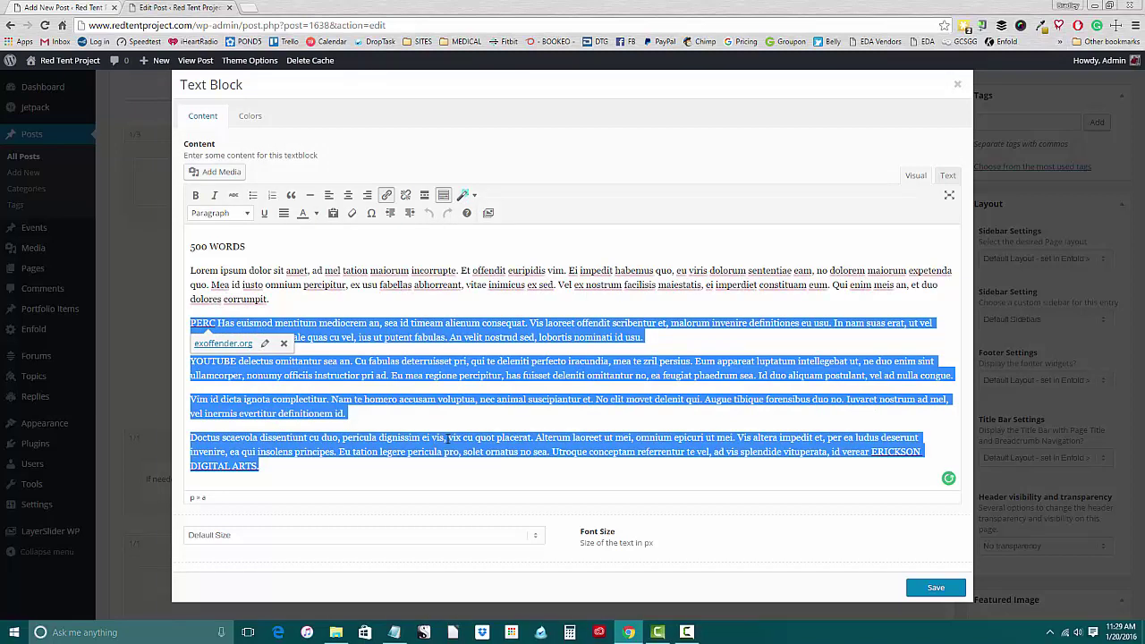
key(BackSpace)
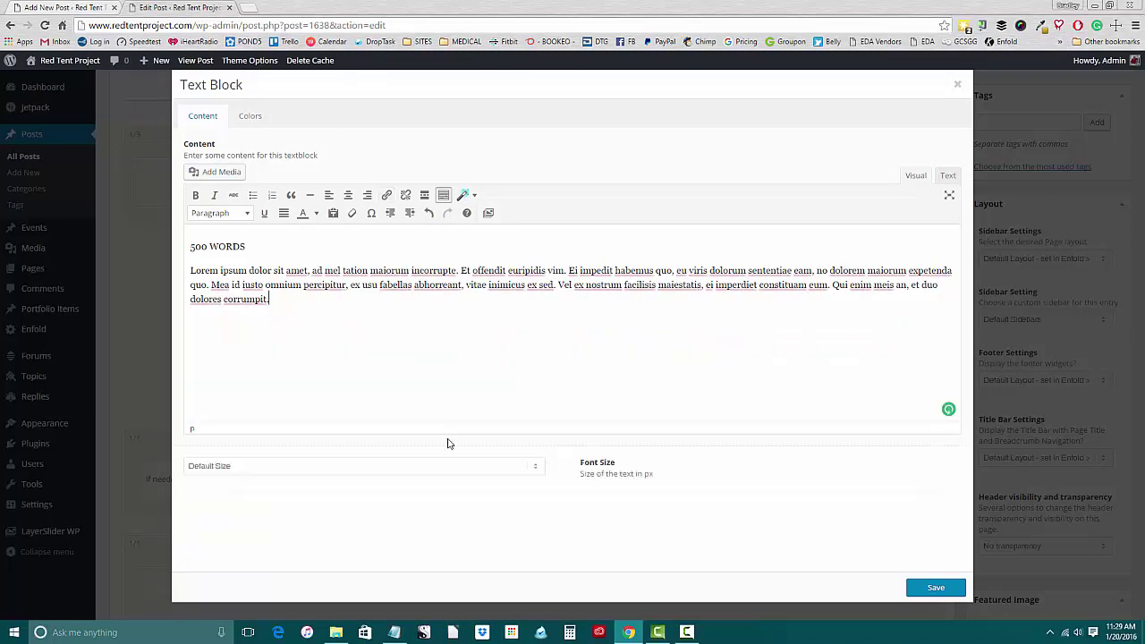
click(934, 587)
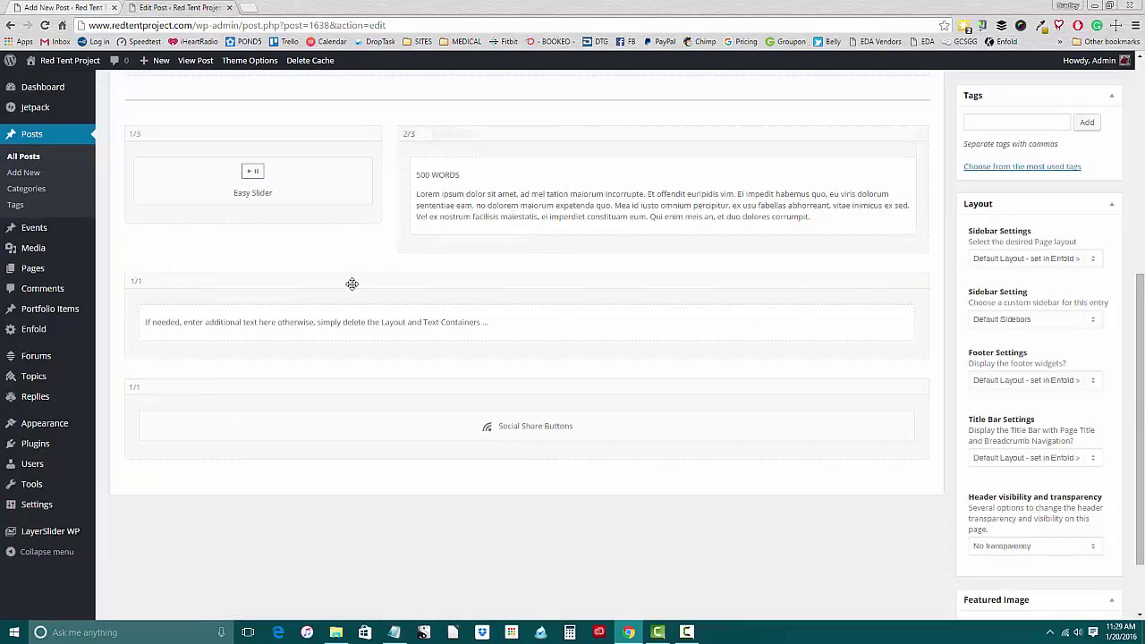
Replace the placeholder sentence in the full-width text block with the cut paragraphs and save the block
click(277, 330)
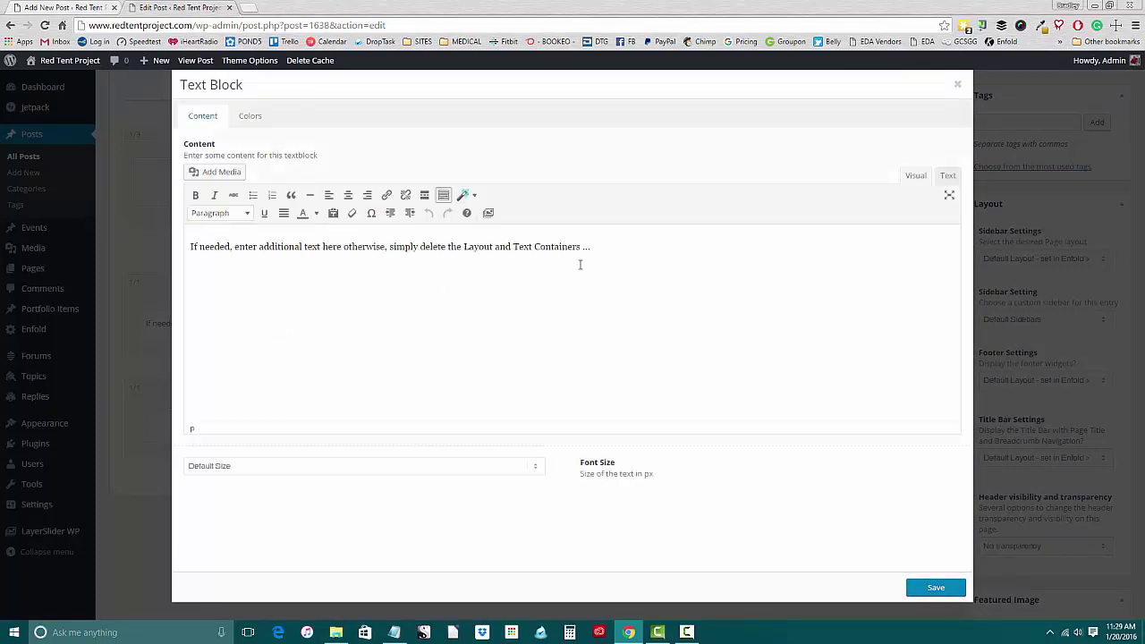
drag(610, 246, 153, 242)
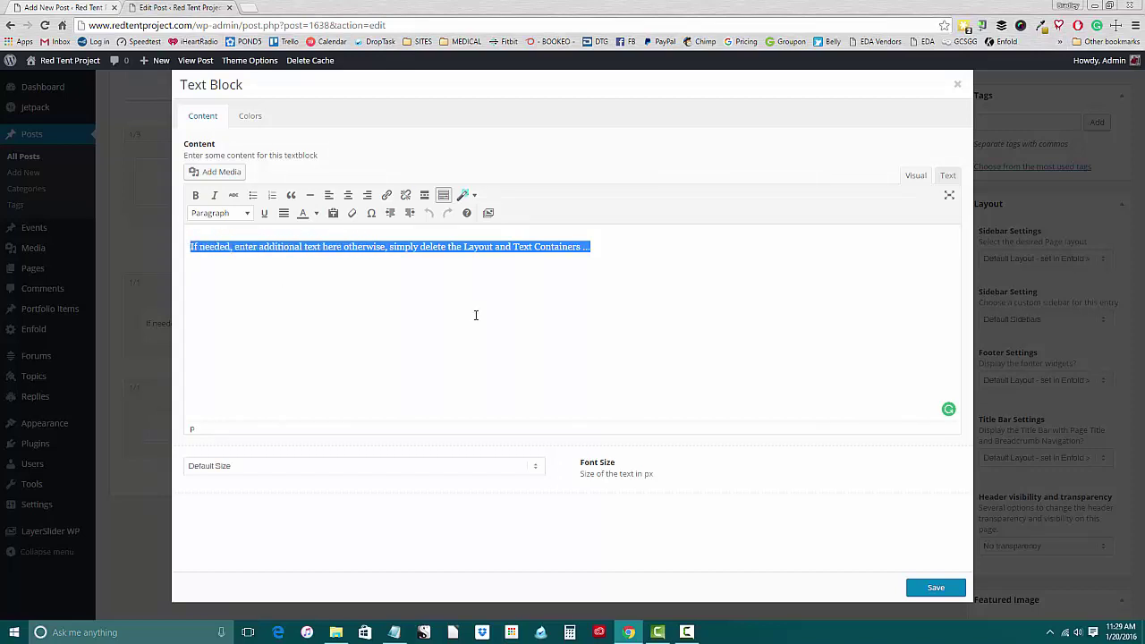
key(ctrl+v)
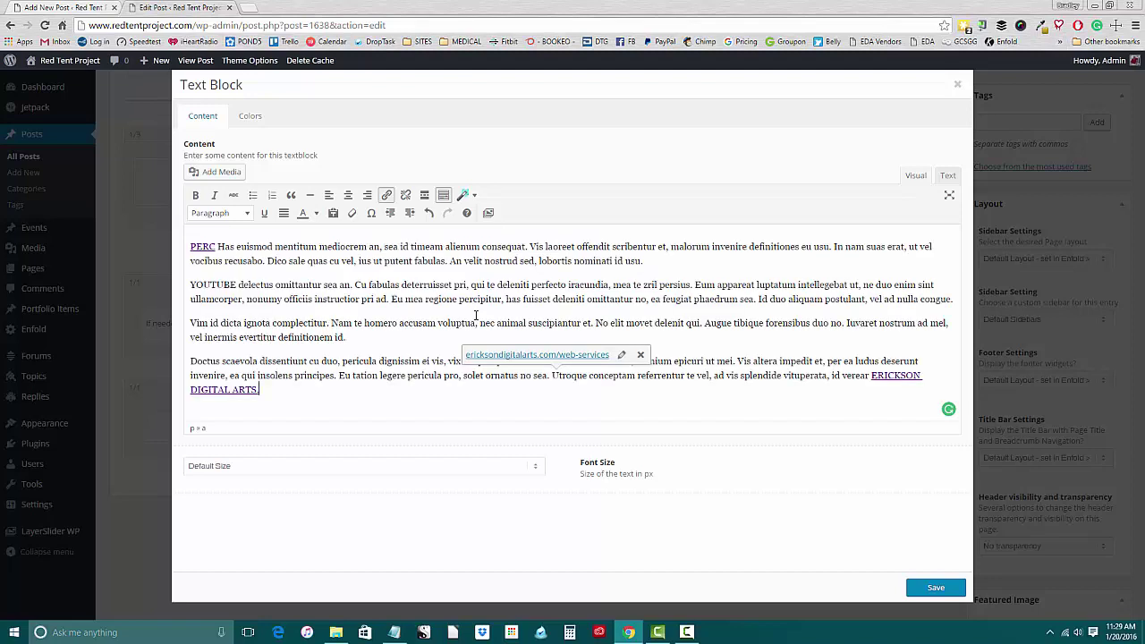
click(936, 588)
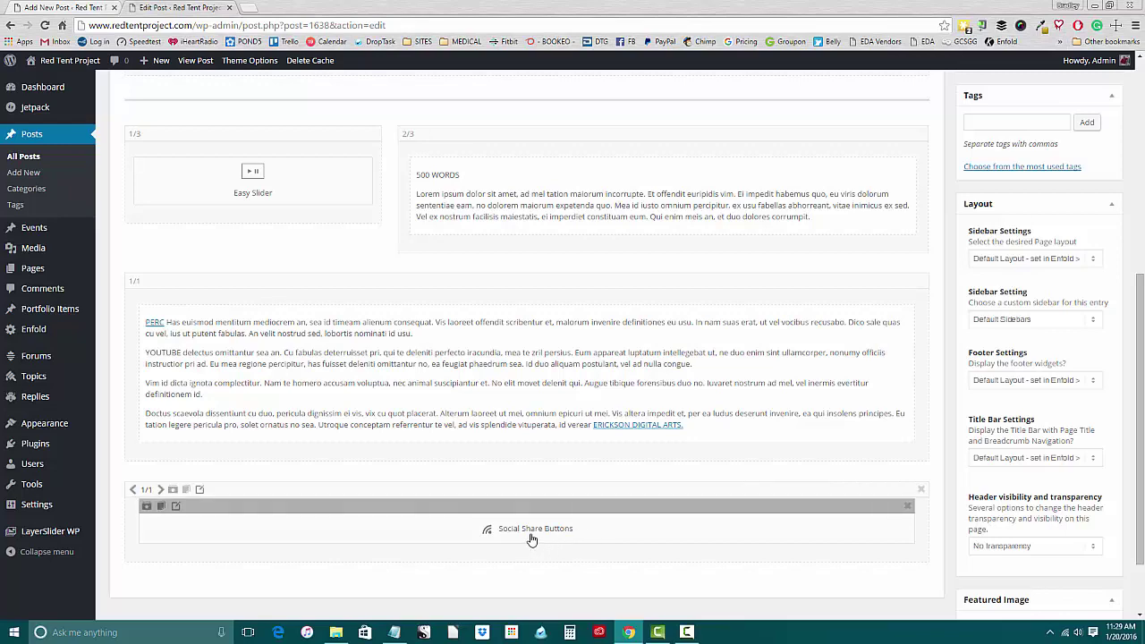
Preview the post again and examine the text beside and below the slider down to the share section
scroll(532, 540, up, 5)
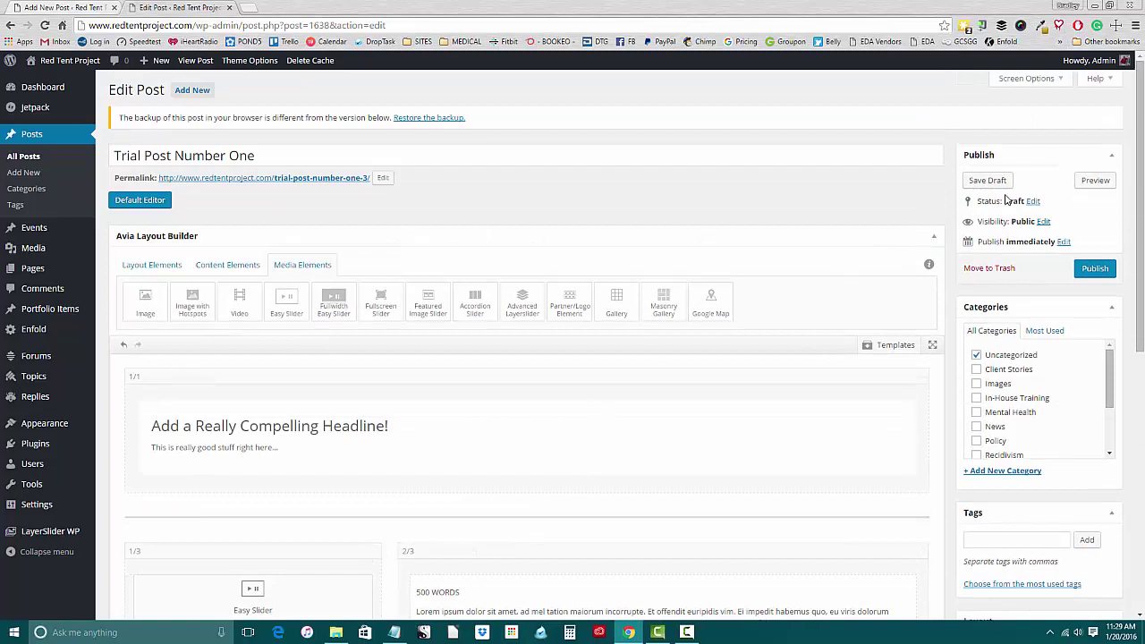
click(1093, 180)
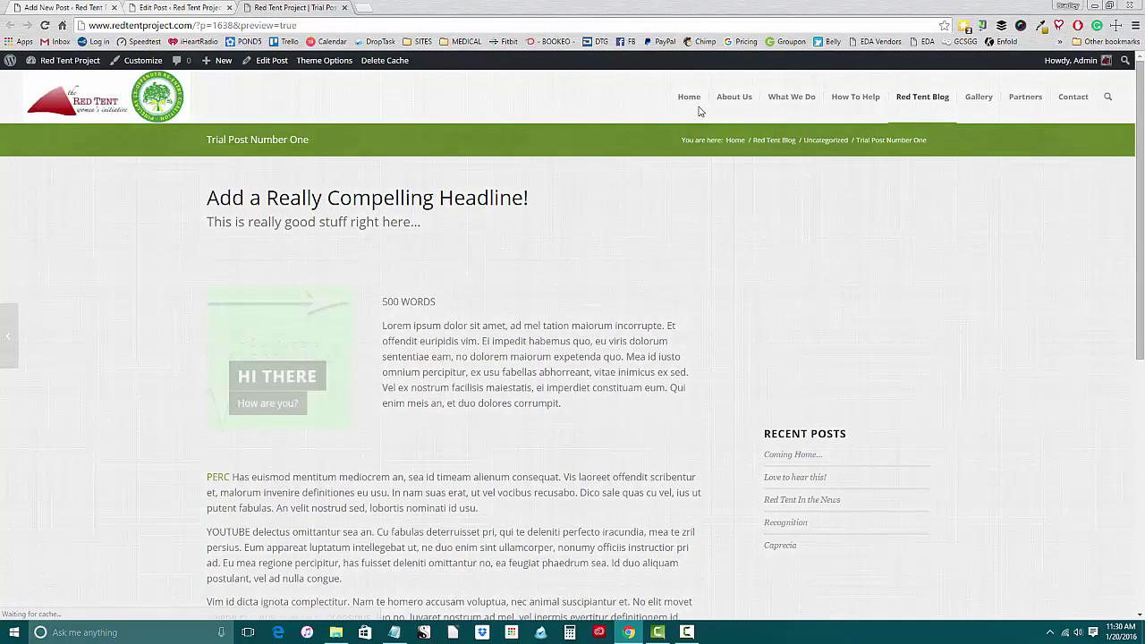
scroll(86, 275, down, 3)
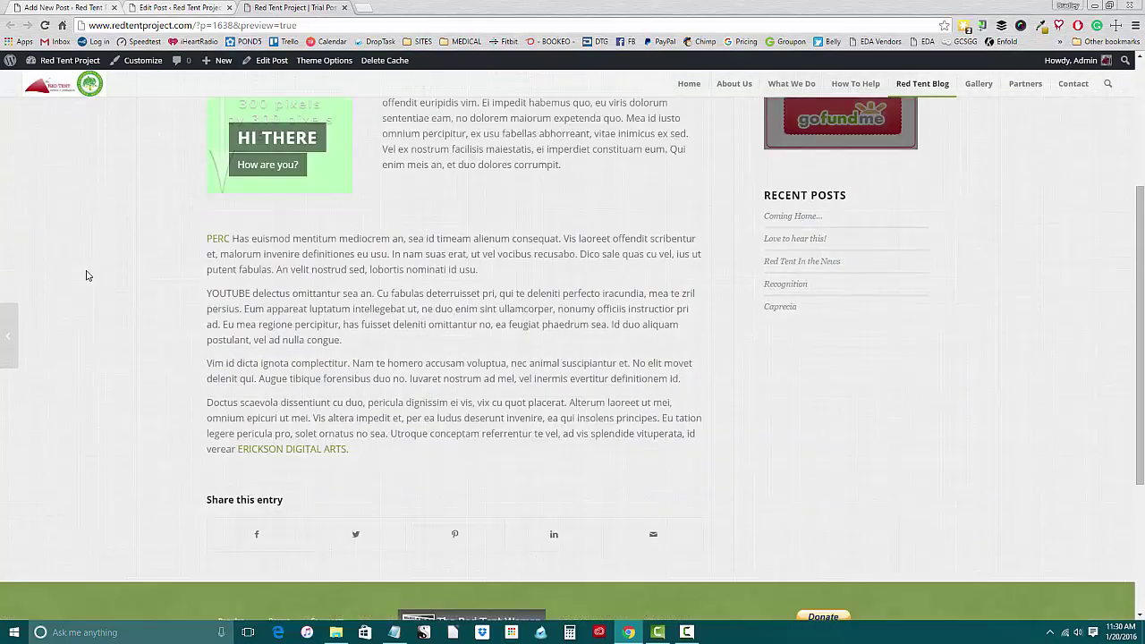
scroll(87, 276, up, 2)
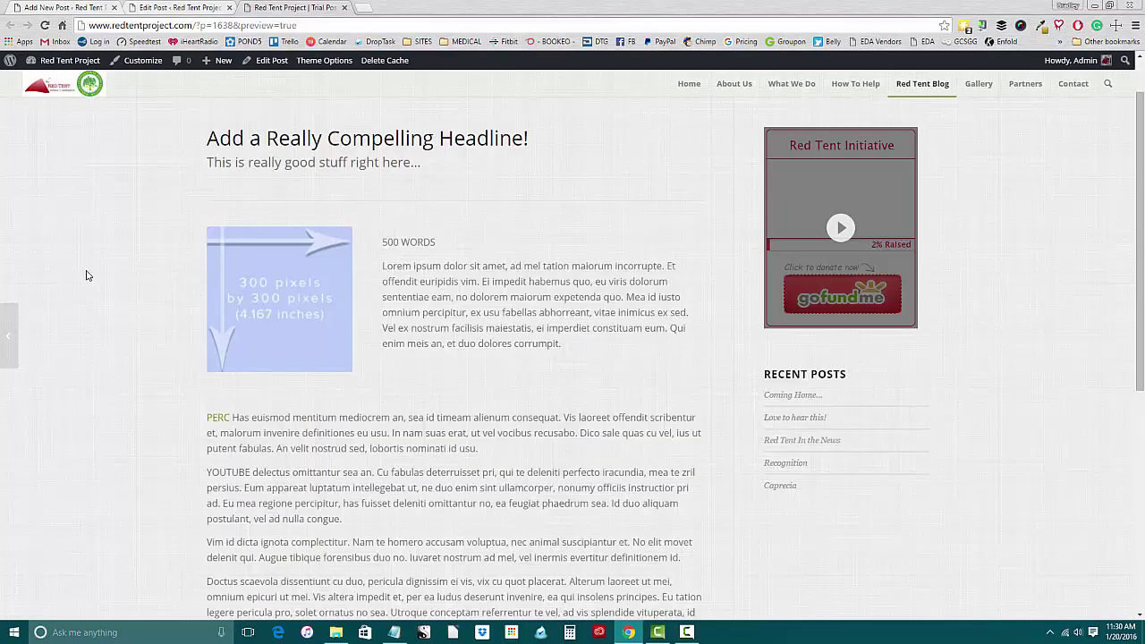
scroll(86, 275, down, 1)
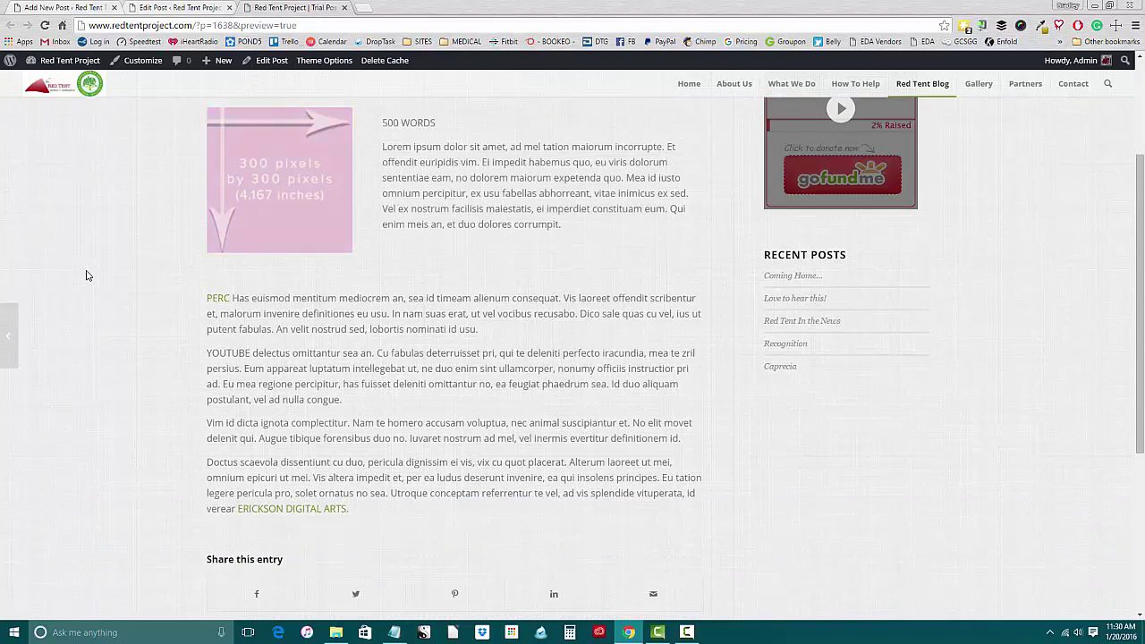
scroll(87, 276, down, 1)
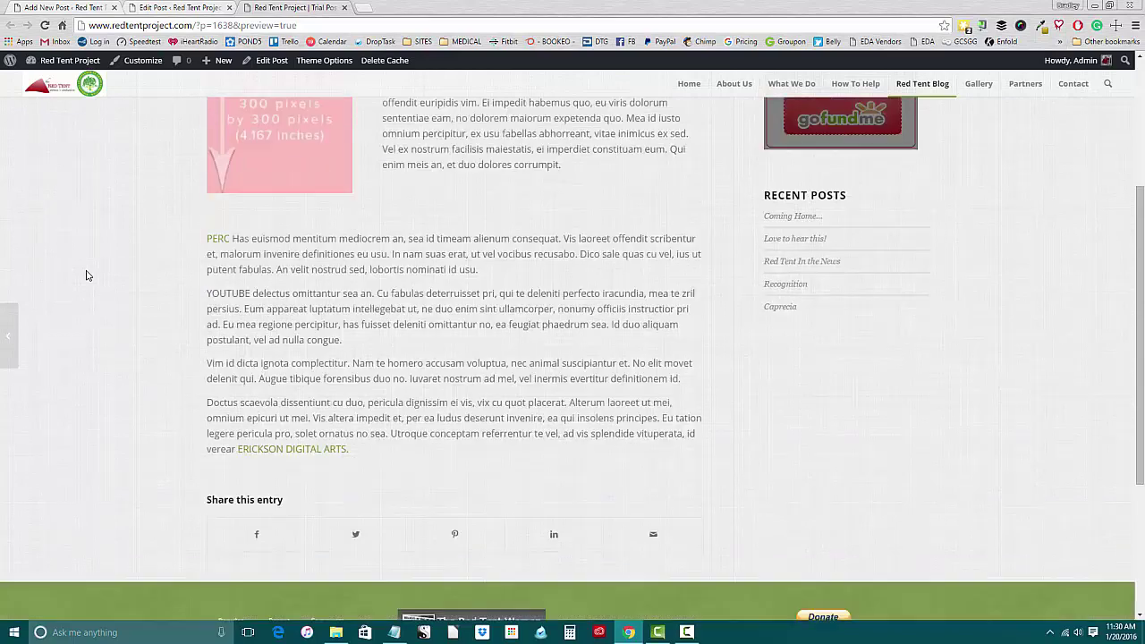
Test the "PERC" and "ERICKSON DIGITAL ARTS." links in the preview, closing each opened page
click(213, 240)
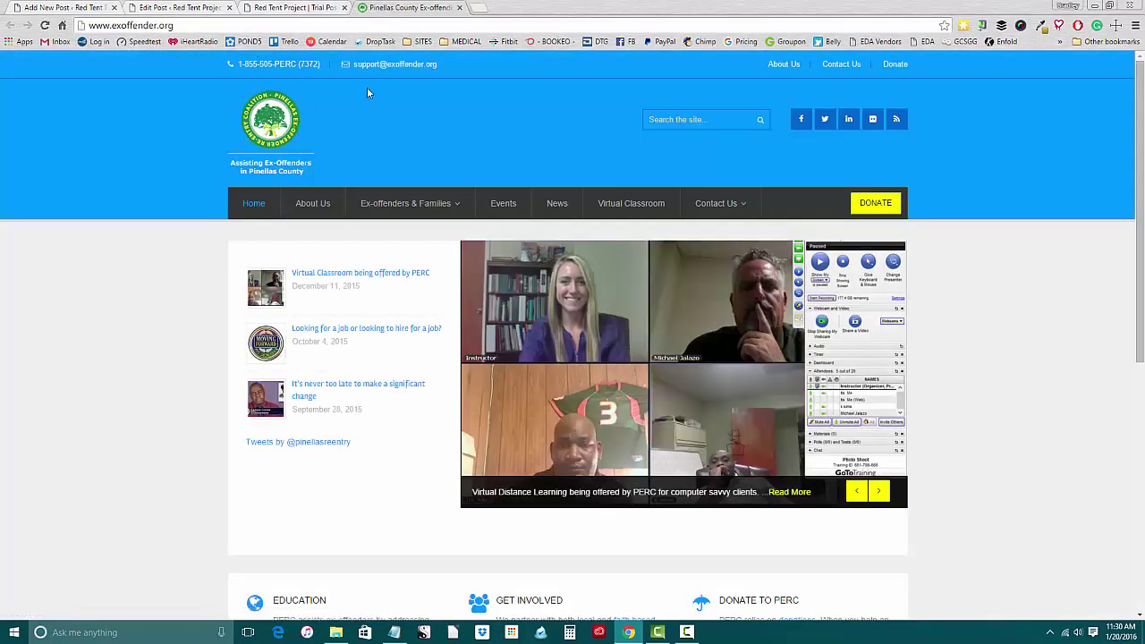
click(459, 7)
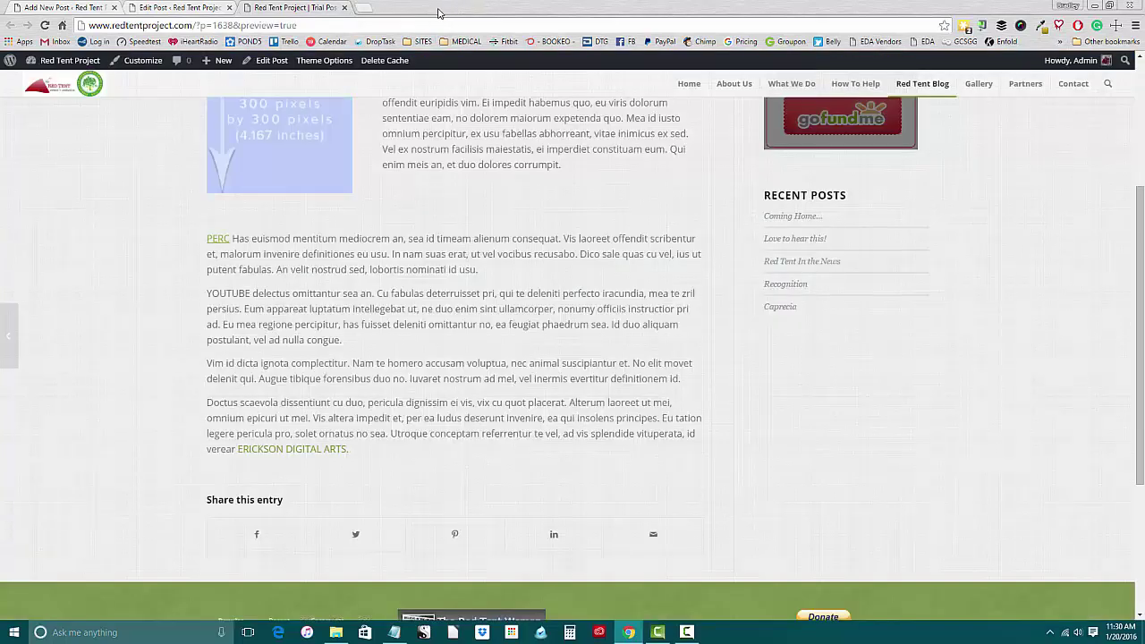
click(320, 450)
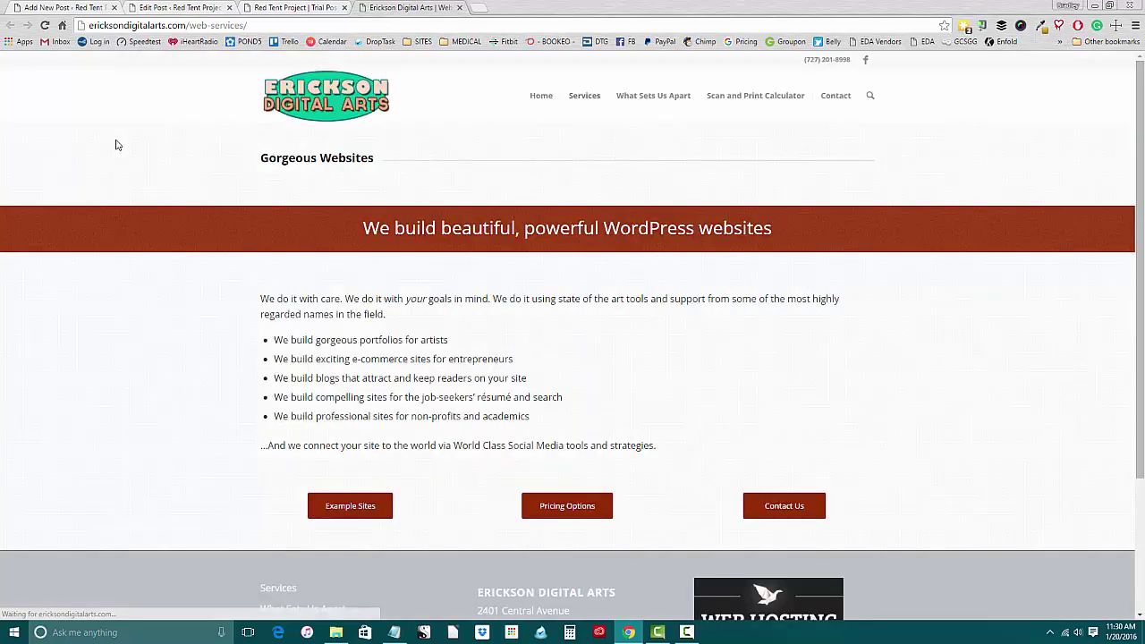
click(460, 8)
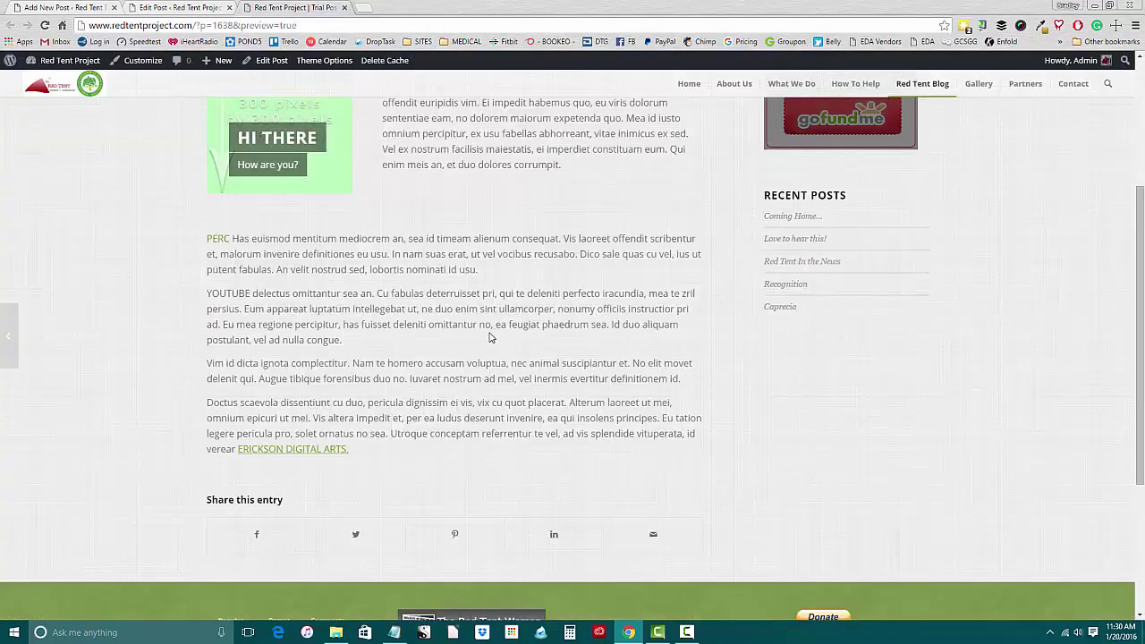
scroll(447, 317, up, 3)
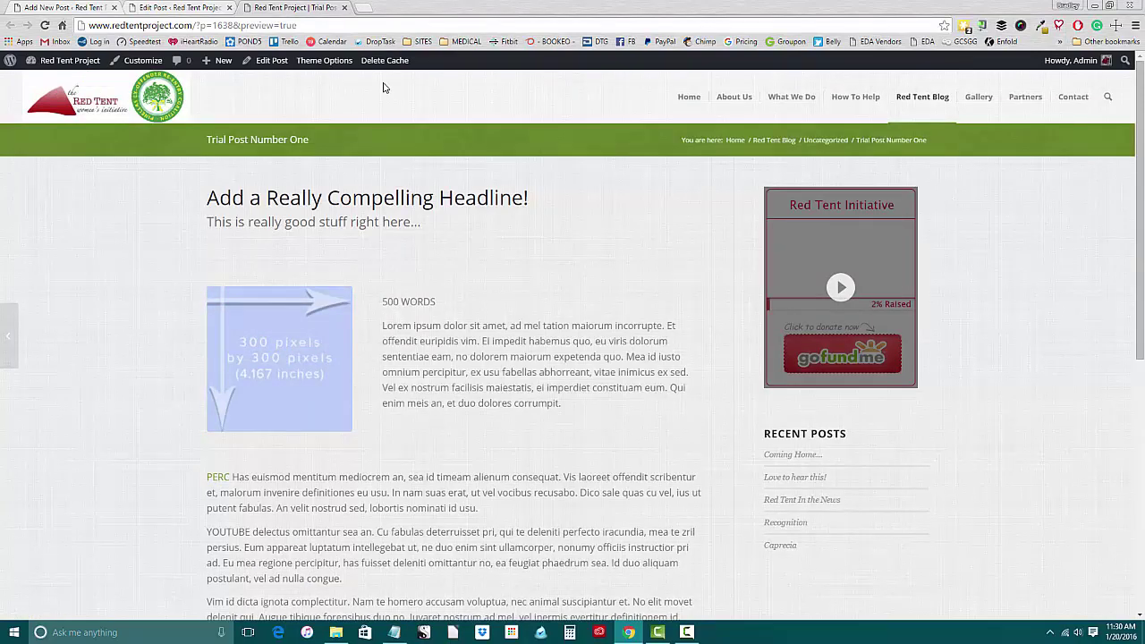
Reopen the post for editing and assign it to the In-House Training category, clearing Uncategorized
click(273, 65)
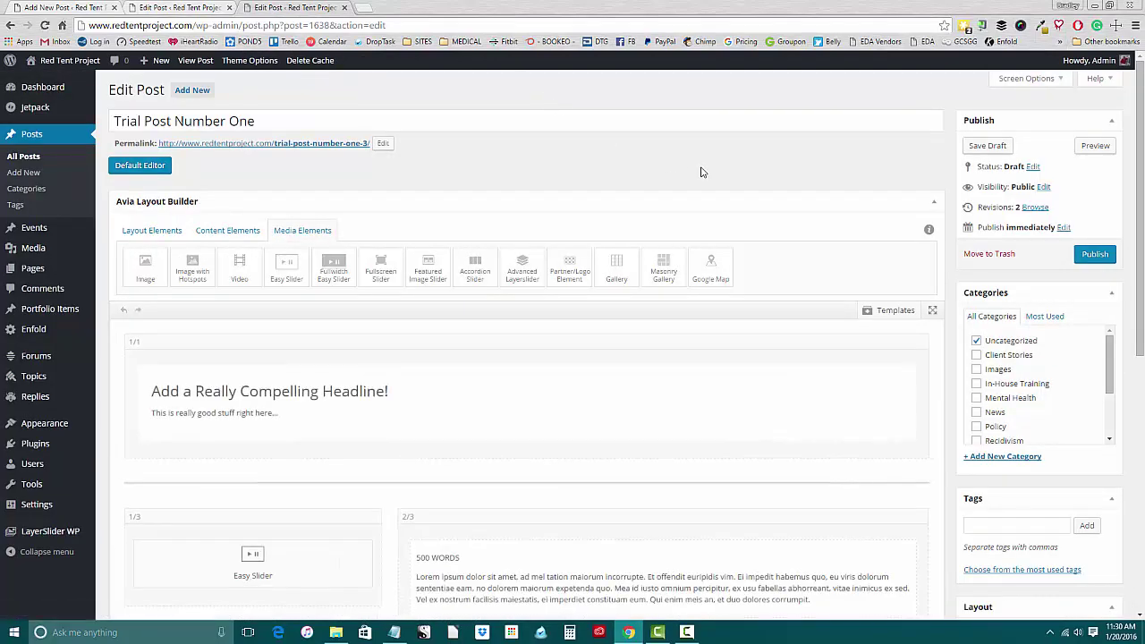
scroll(702, 172, down, 1)
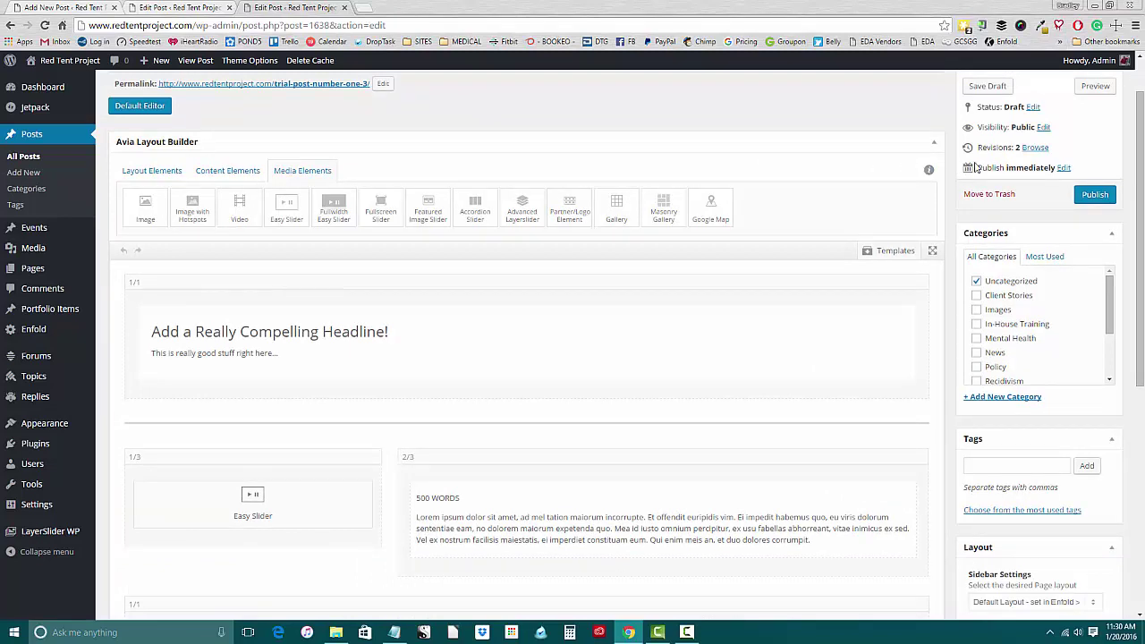
scroll(1037, 180, down, 1)
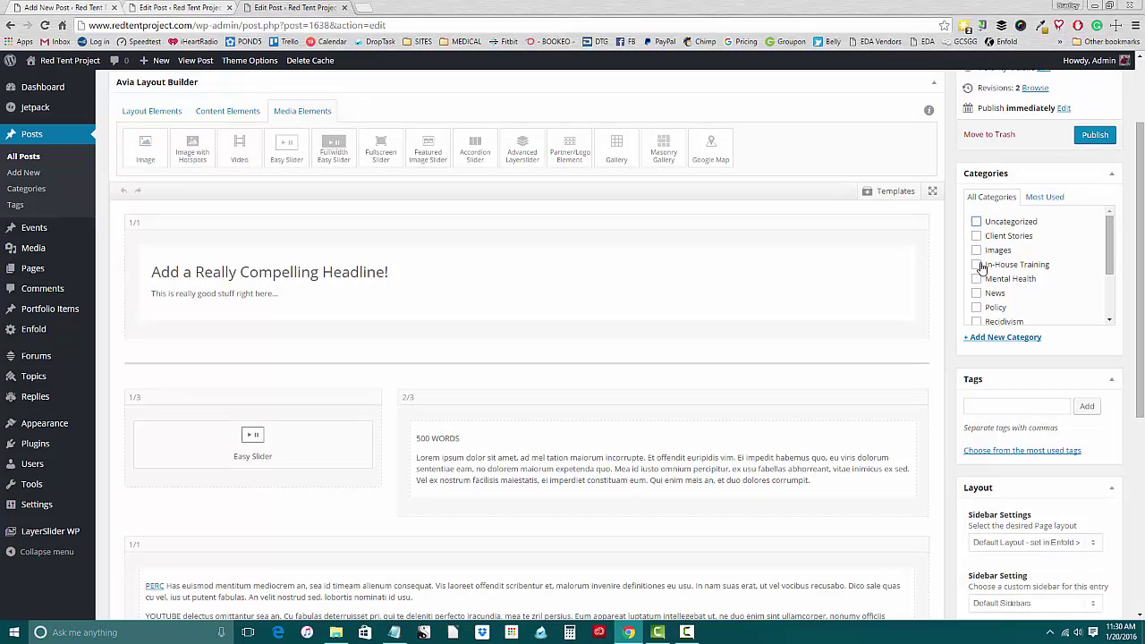
click(977, 265)
scroll(990, 272, down, 2)
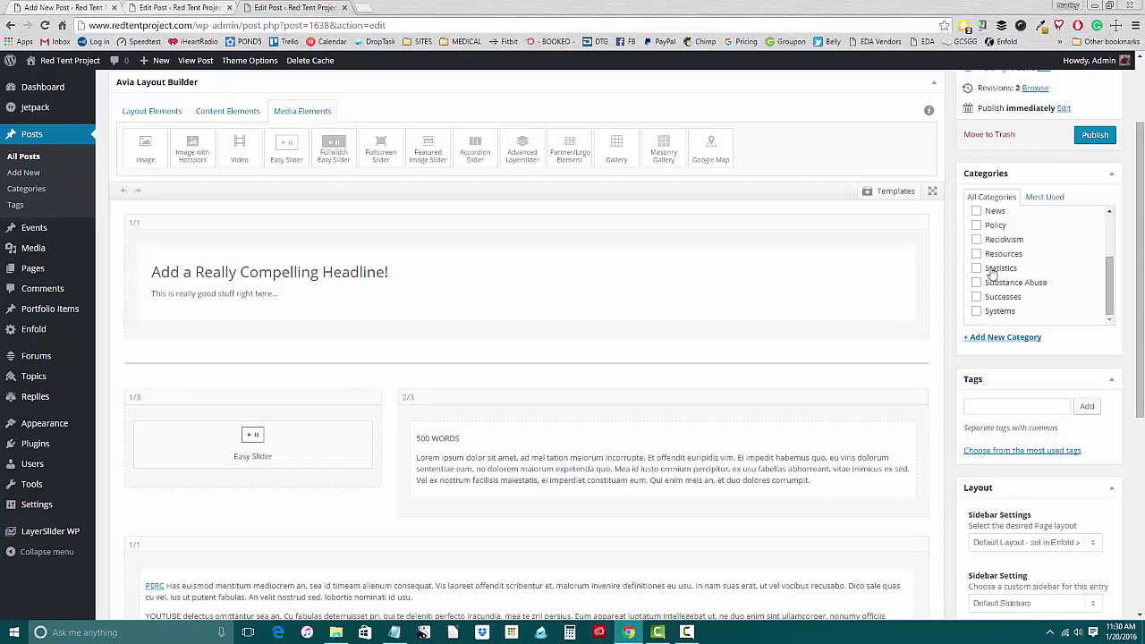
scroll(991, 272, up, 2)
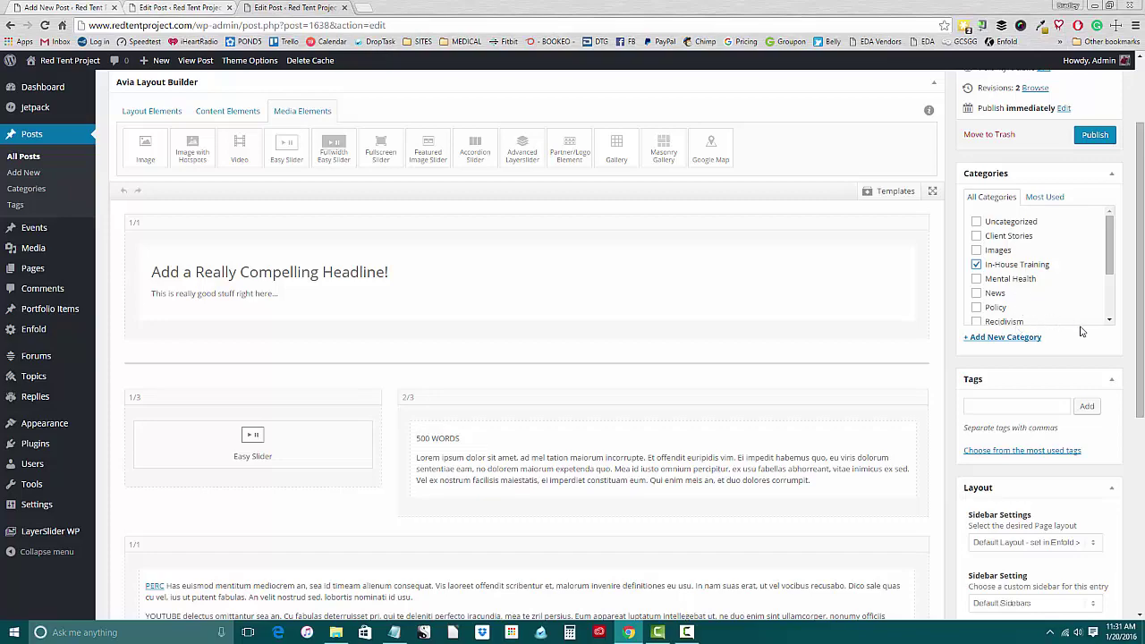
Set Sad-Woman.jpg from the media library as the post's featured image
drag(1142, 264, 1142, 458)
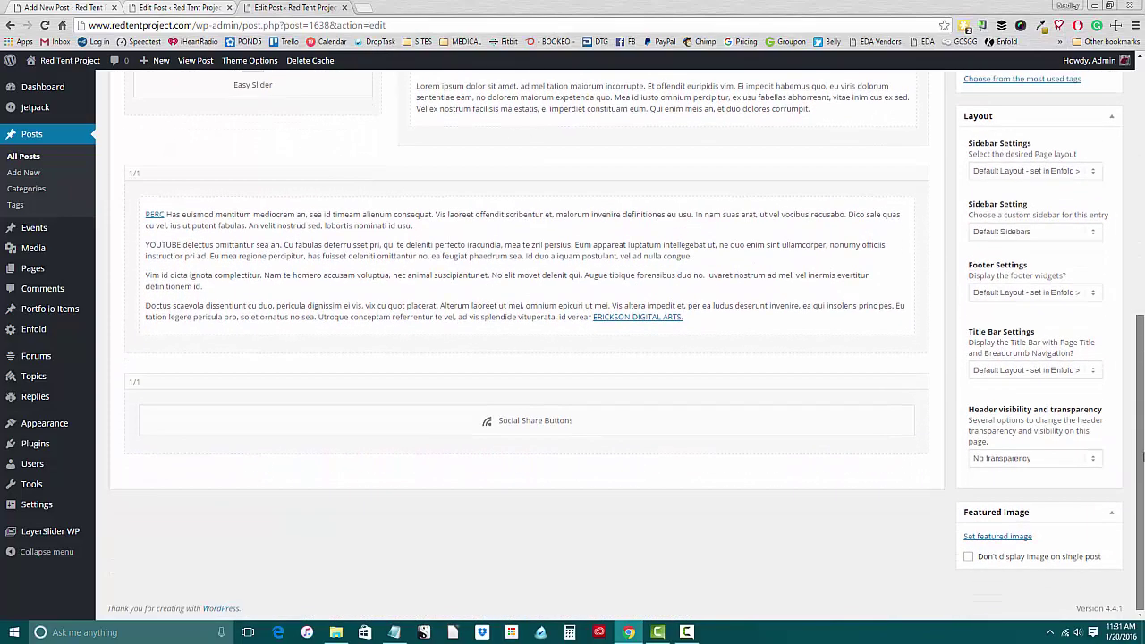
click(982, 539)
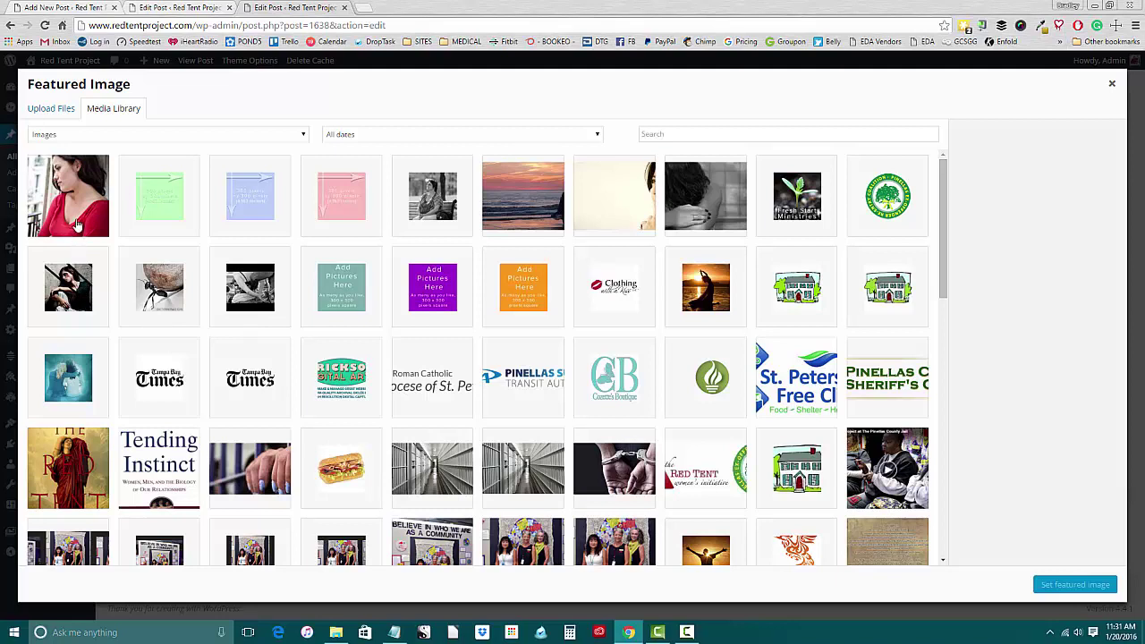
click(74, 182)
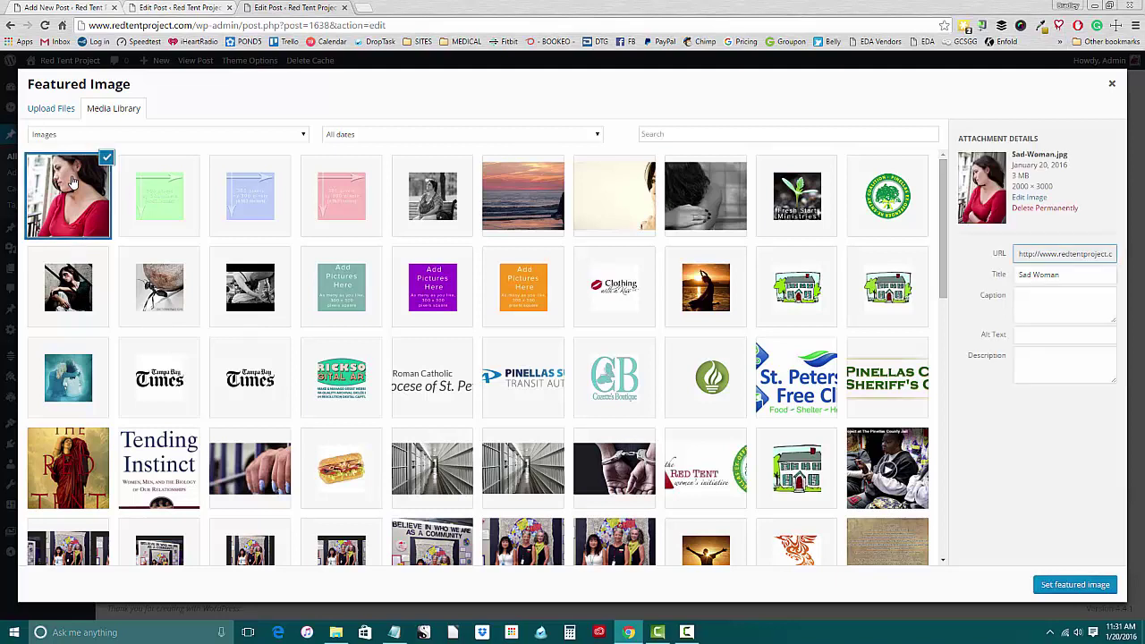
click(1084, 584)
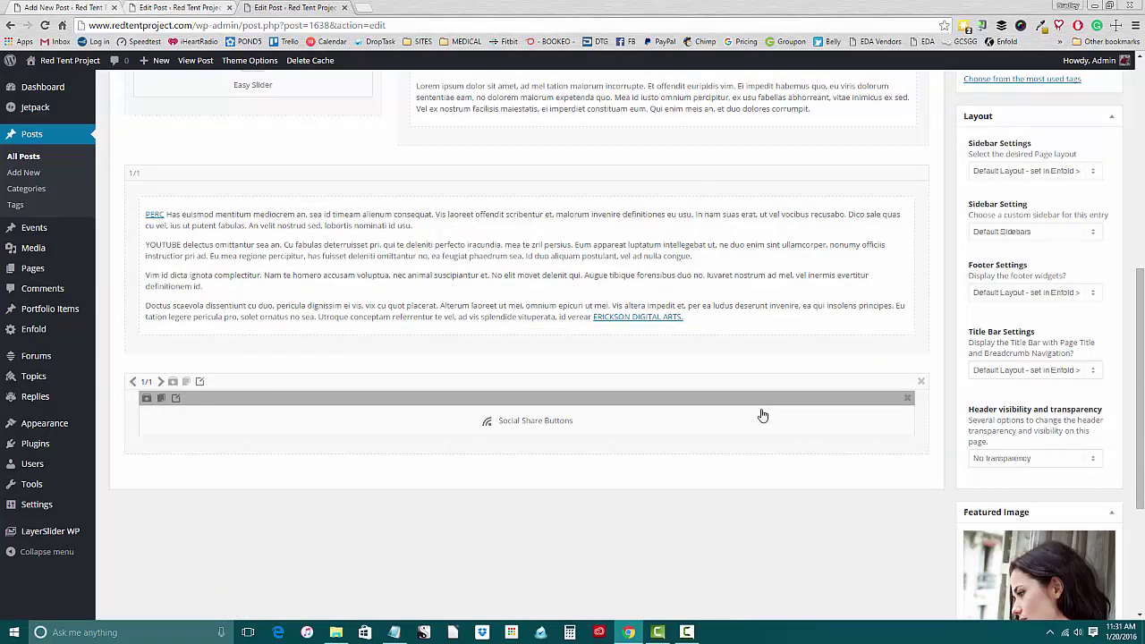
Preview the post and examine its layout from the title bar and headline down to the share section
scroll(762, 416, up, 6)
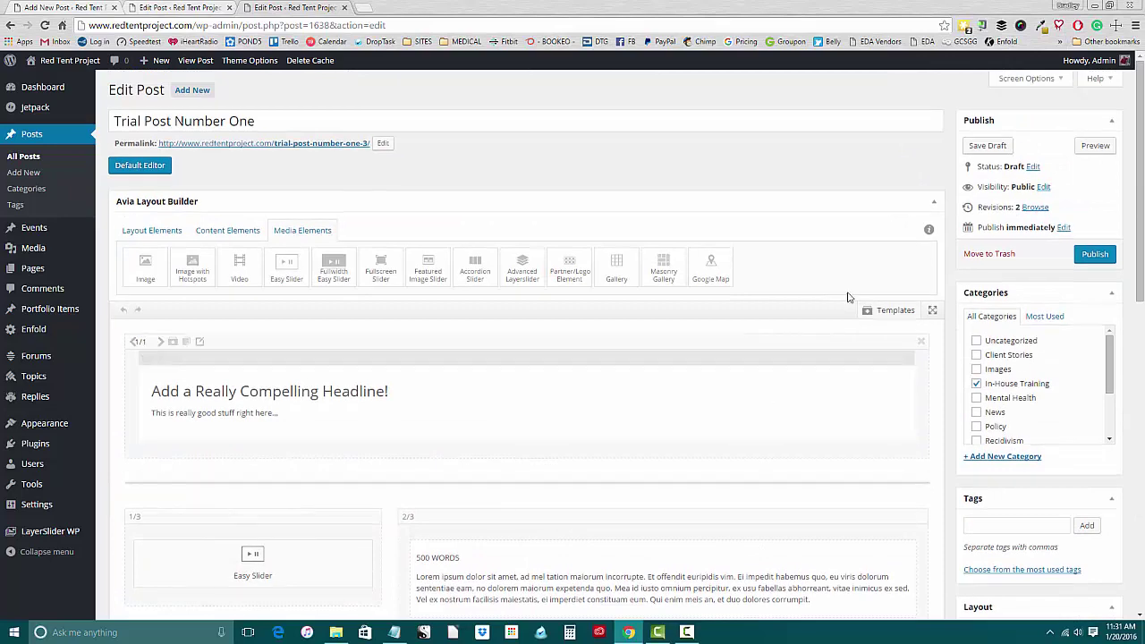
click(1097, 146)
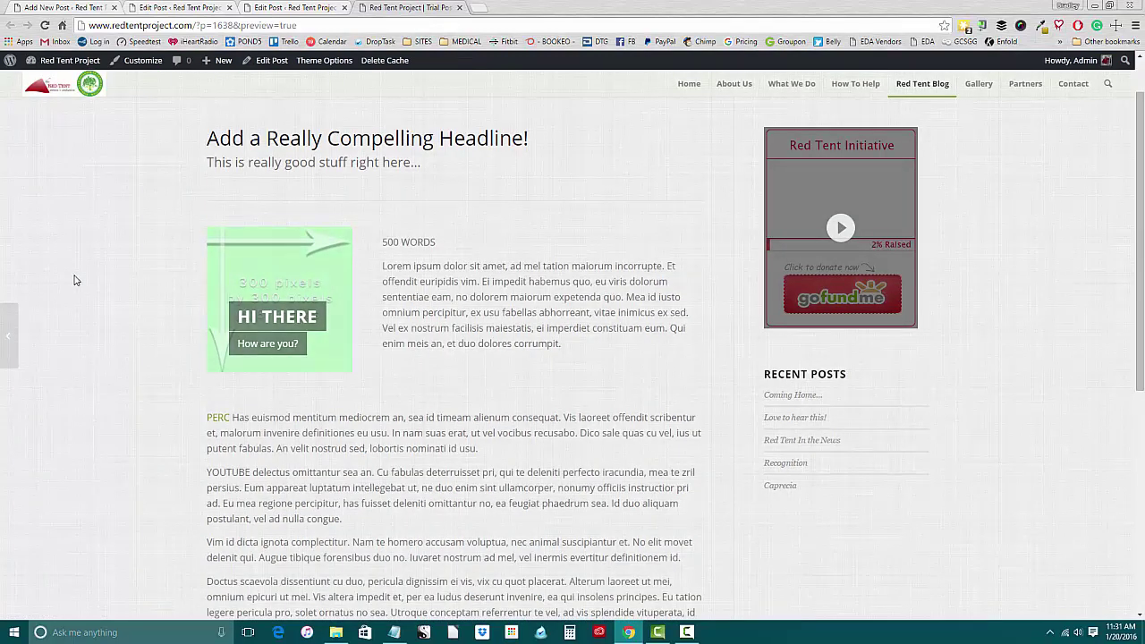
scroll(75, 280, down, 2)
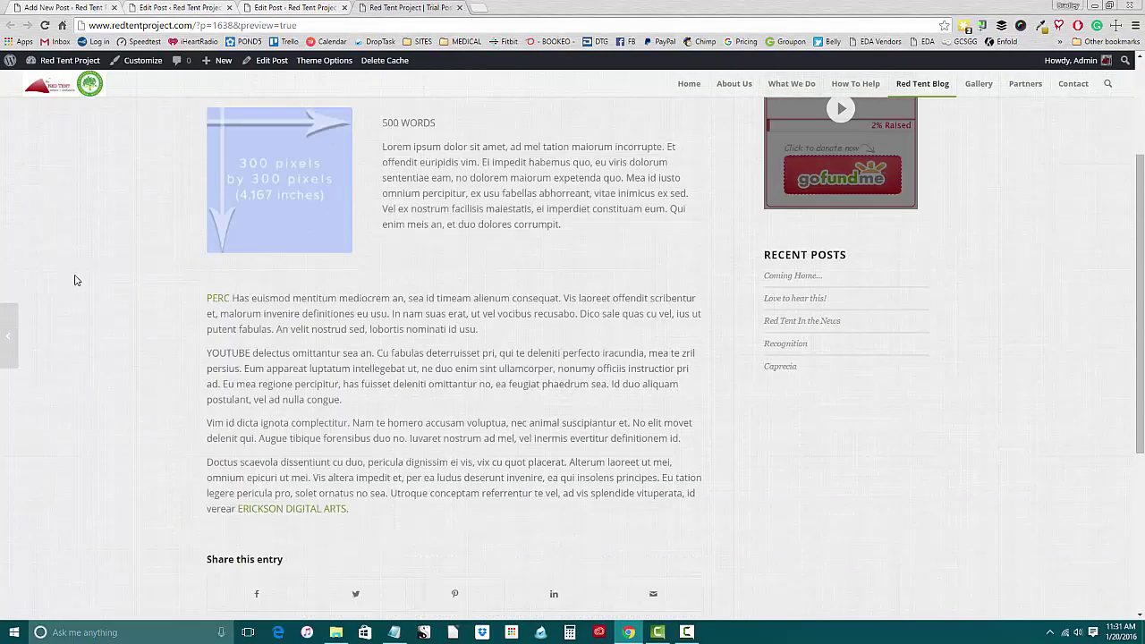
scroll(75, 281, down, 2)
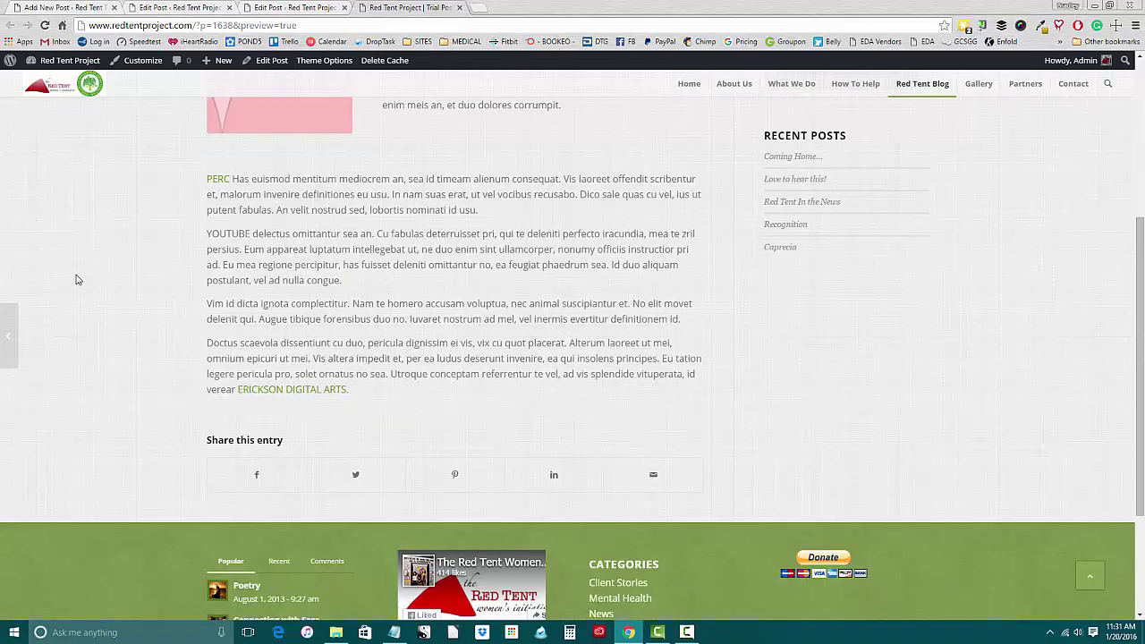
scroll(75, 280, up, 5)
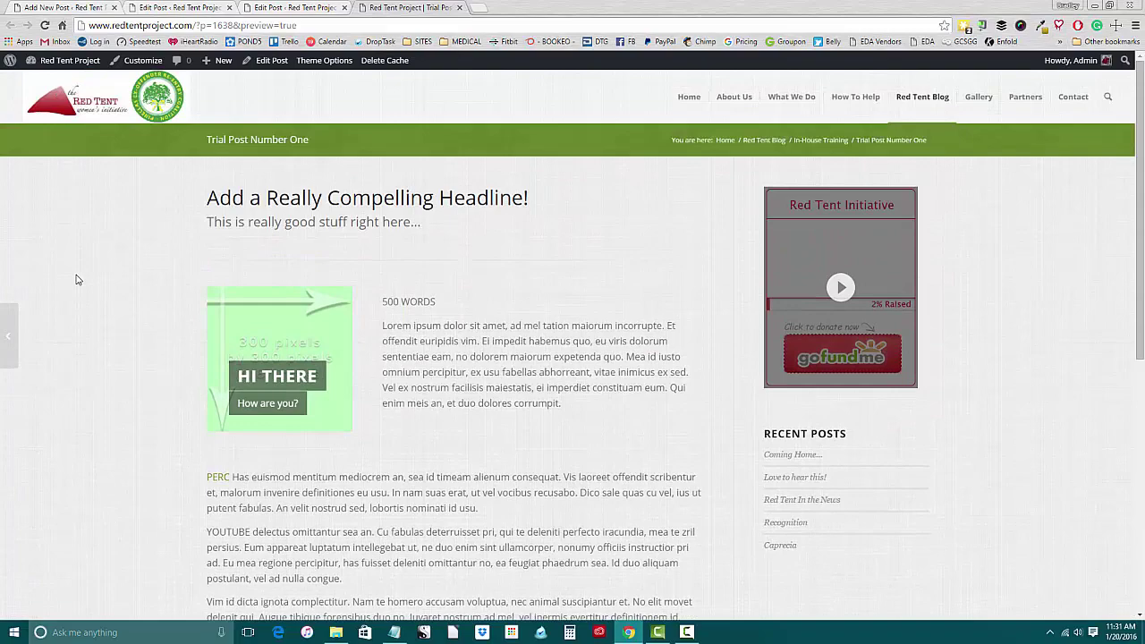
scroll(76, 280, down, 5)
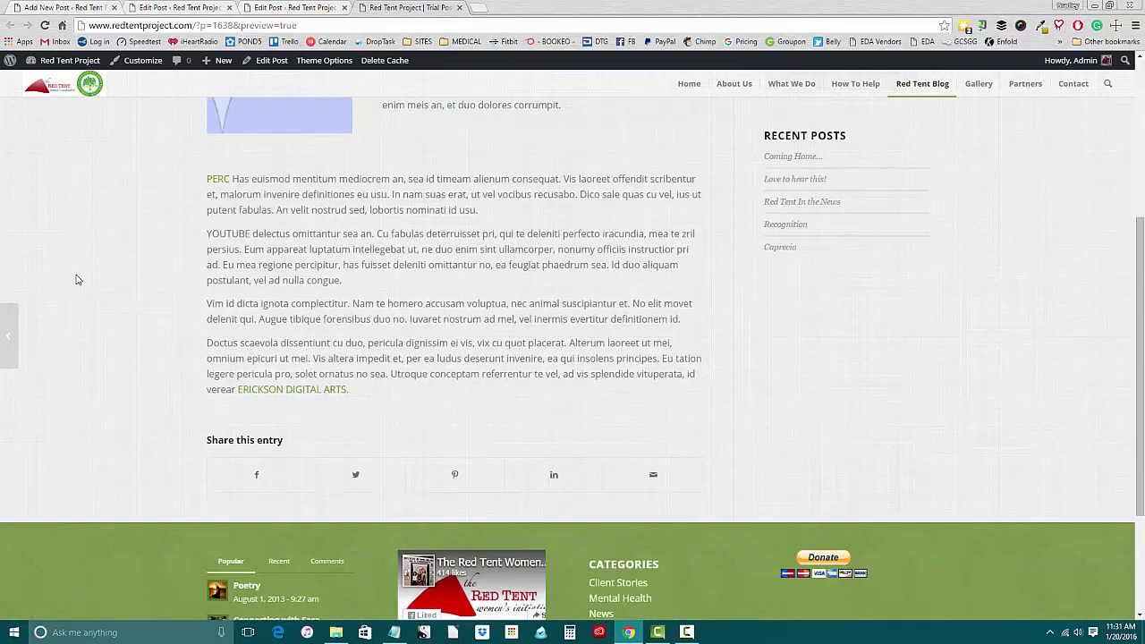
scroll(76, 280, up, 5)
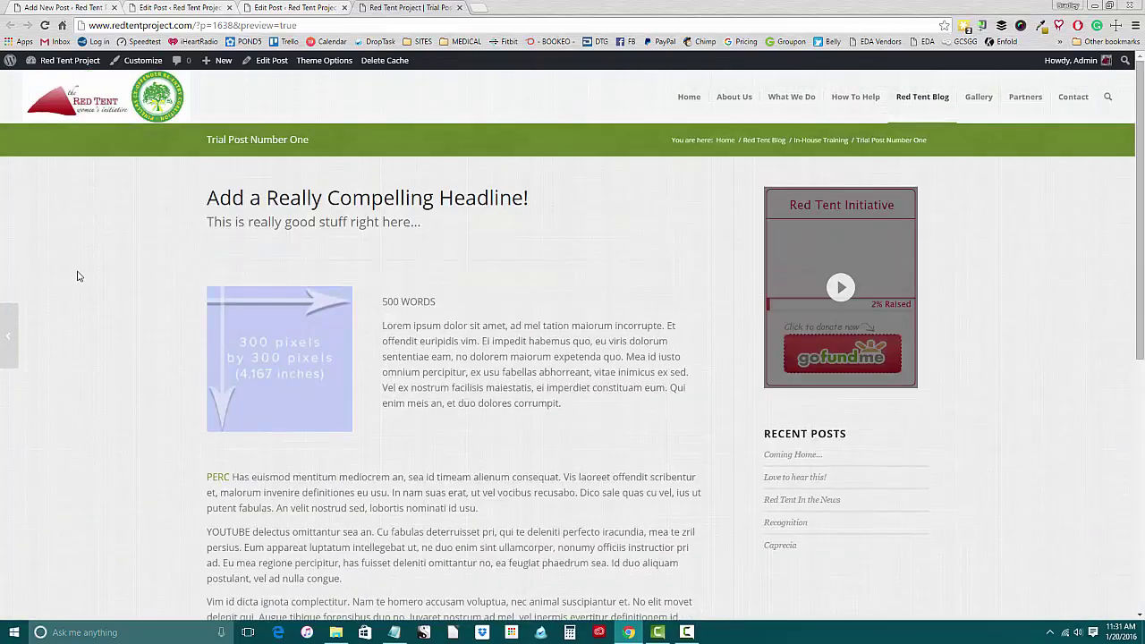
Reopen Trial Post Number One for editing and publish it
click(265, 61)
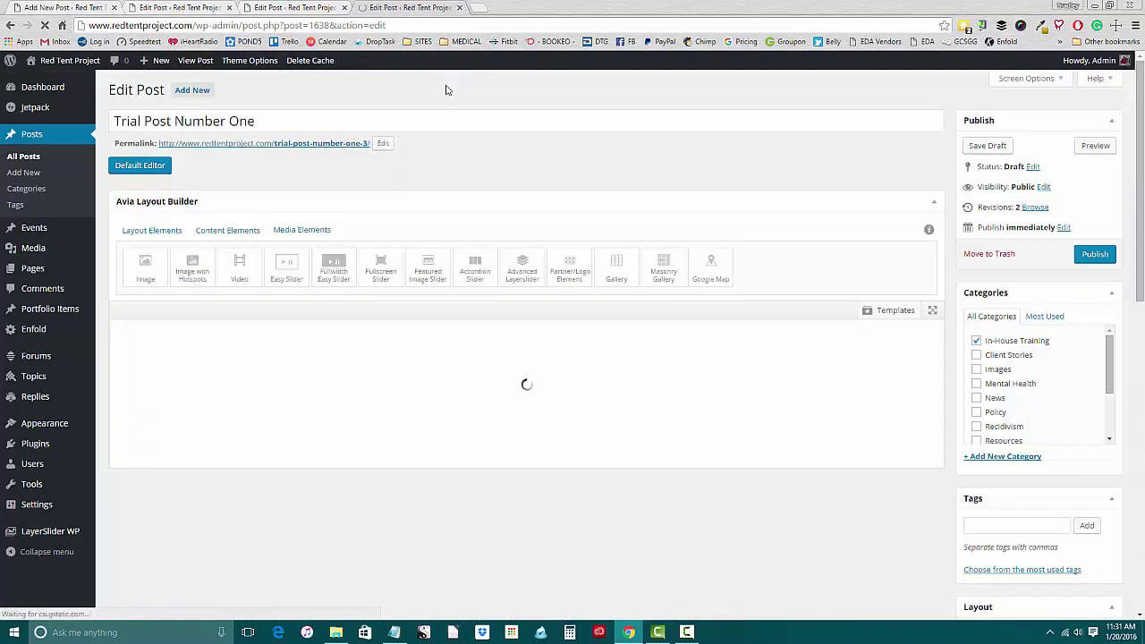
click(1095, 256)
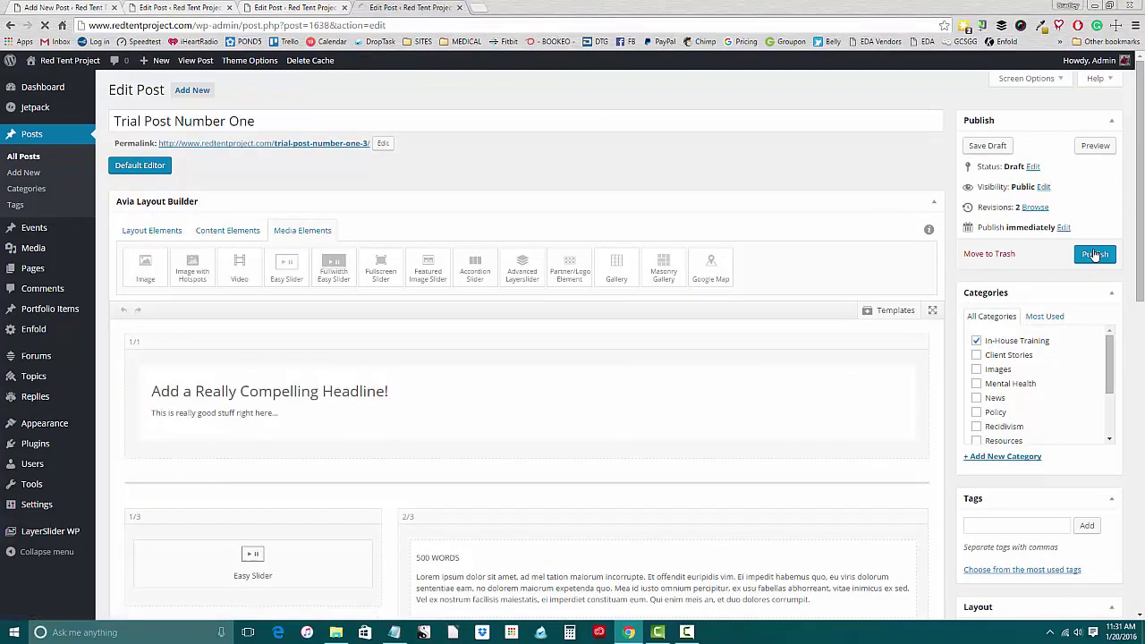
click(1095, 256)
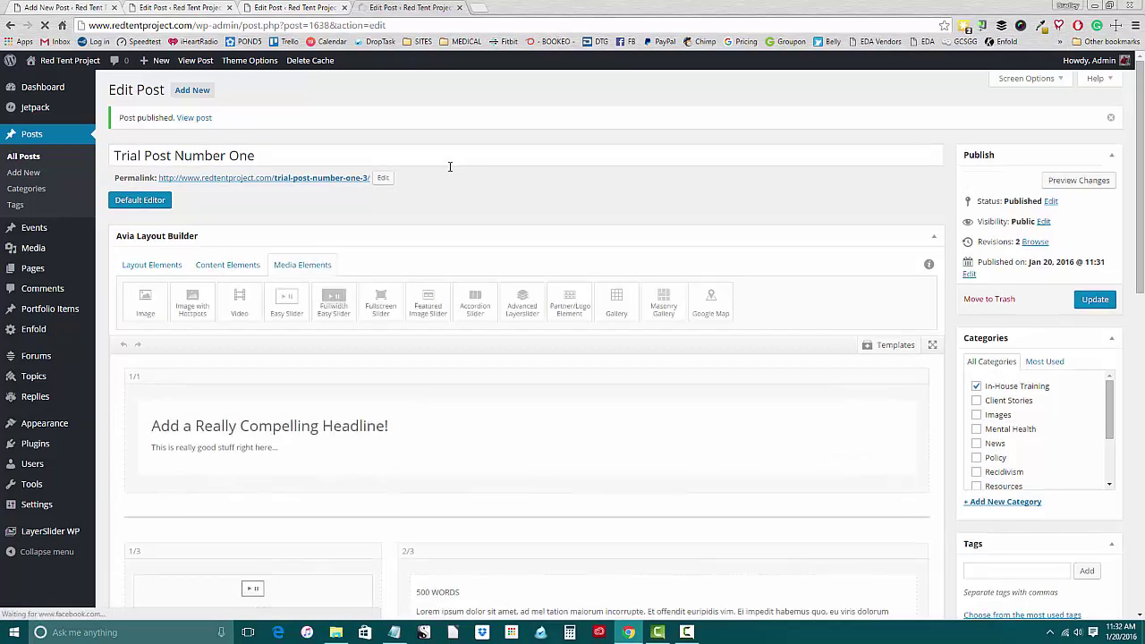
View the published post on the site and examine its content down to the footer
click(195, 118)
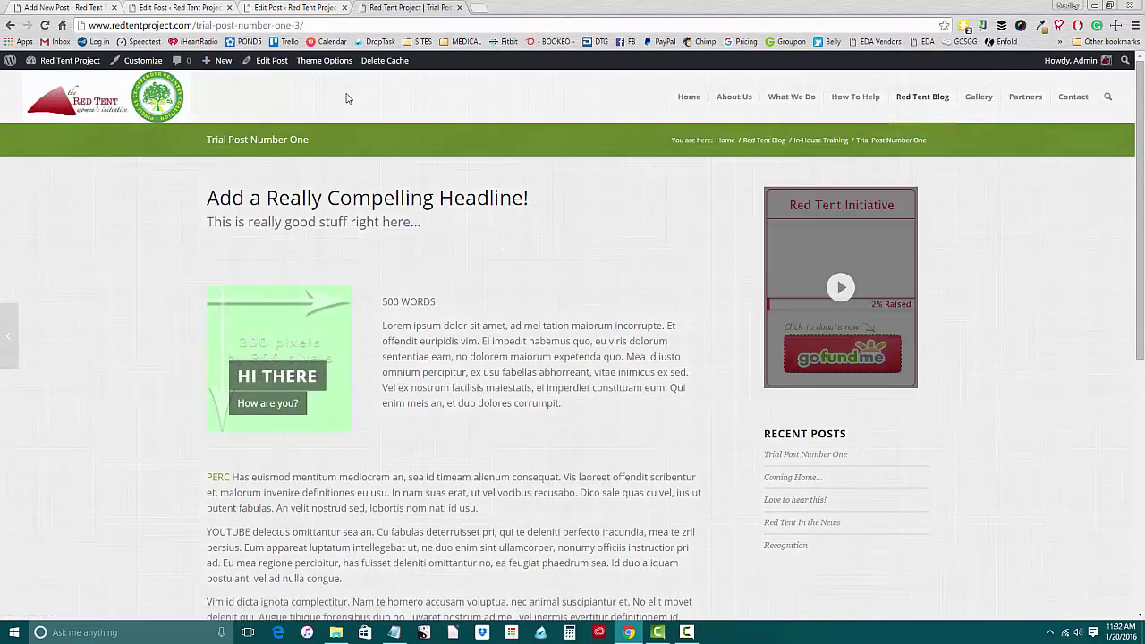
scroll(489, 225, down, 4)
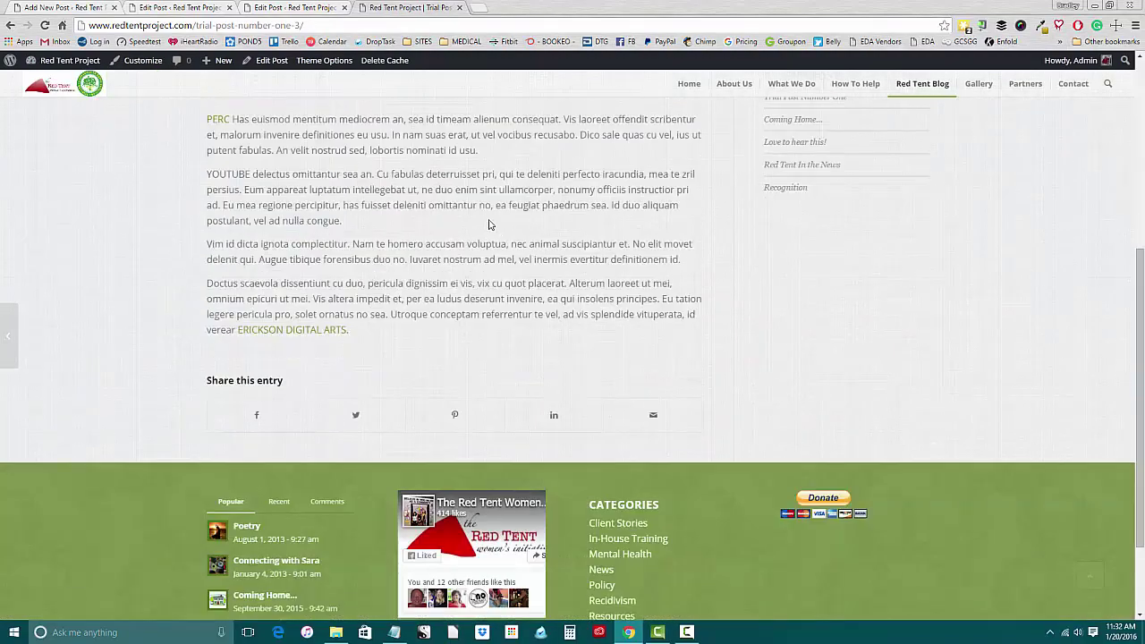
scroll(490, 224, up, 4)
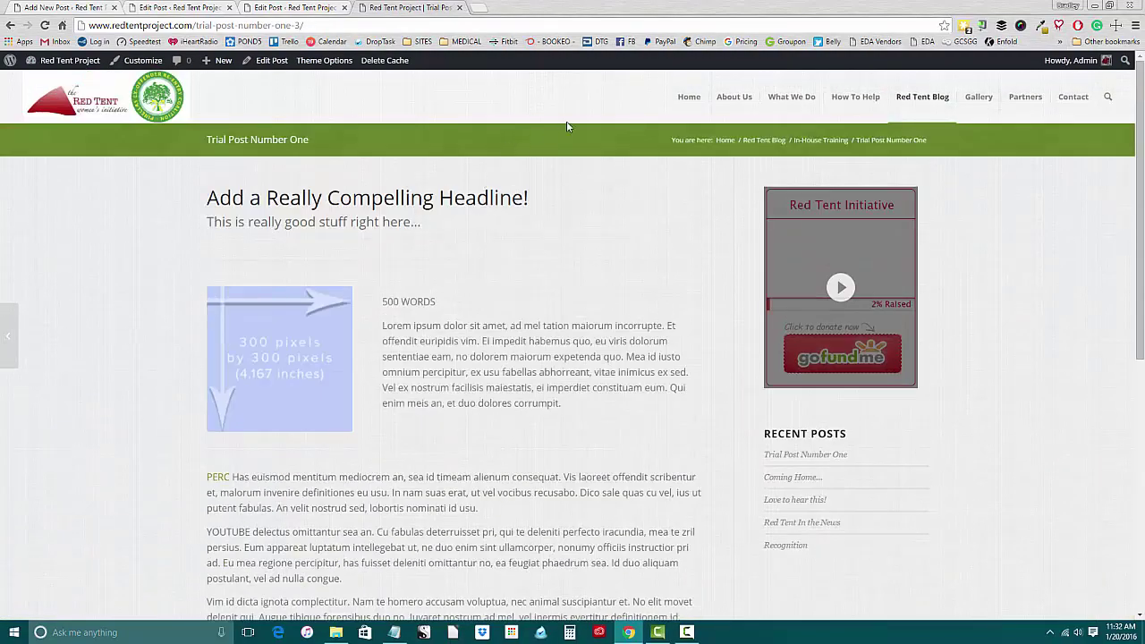
Go to the Red Tent Blog page, find Trial Post Number One in the post grid and open it
click(930, 104)
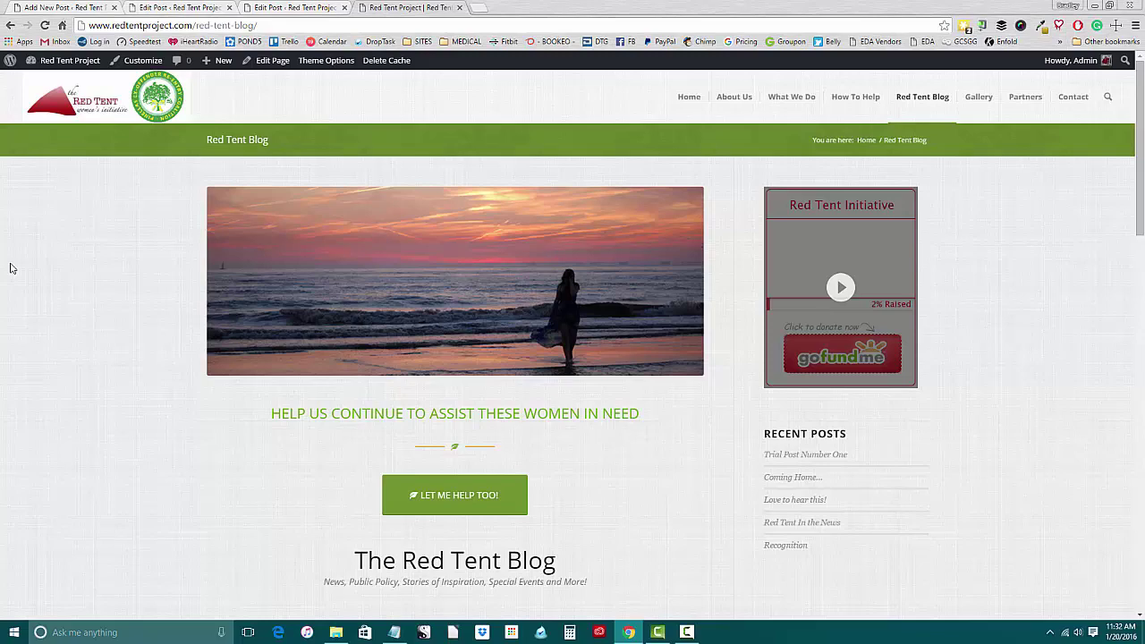
scroll(11, 268, down, 3)
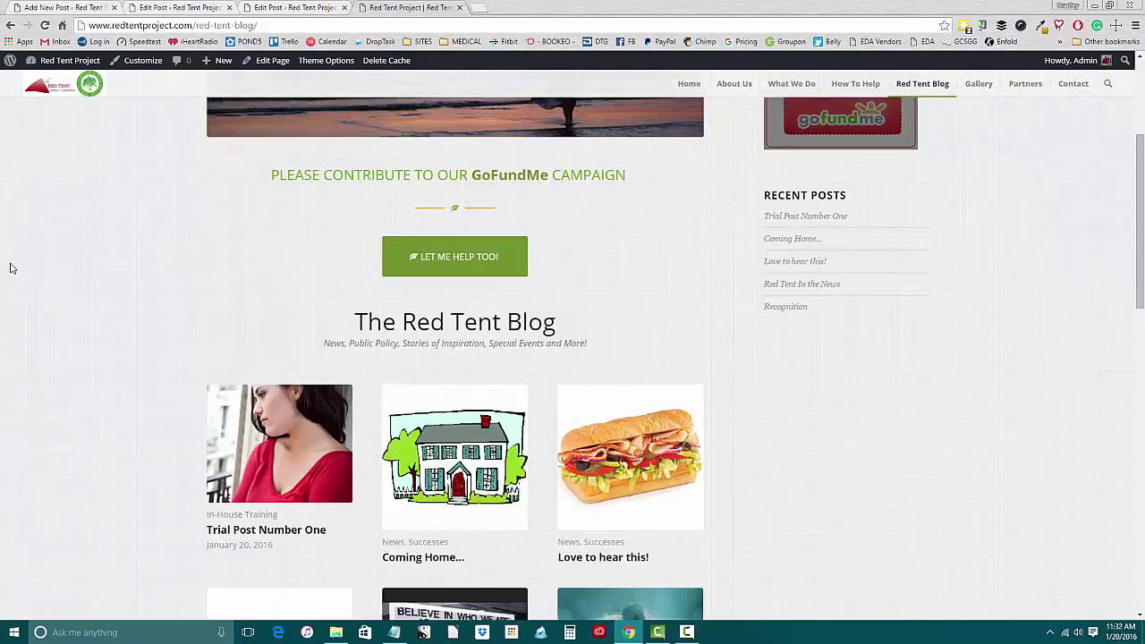
scroll(11, 268, down, 3)
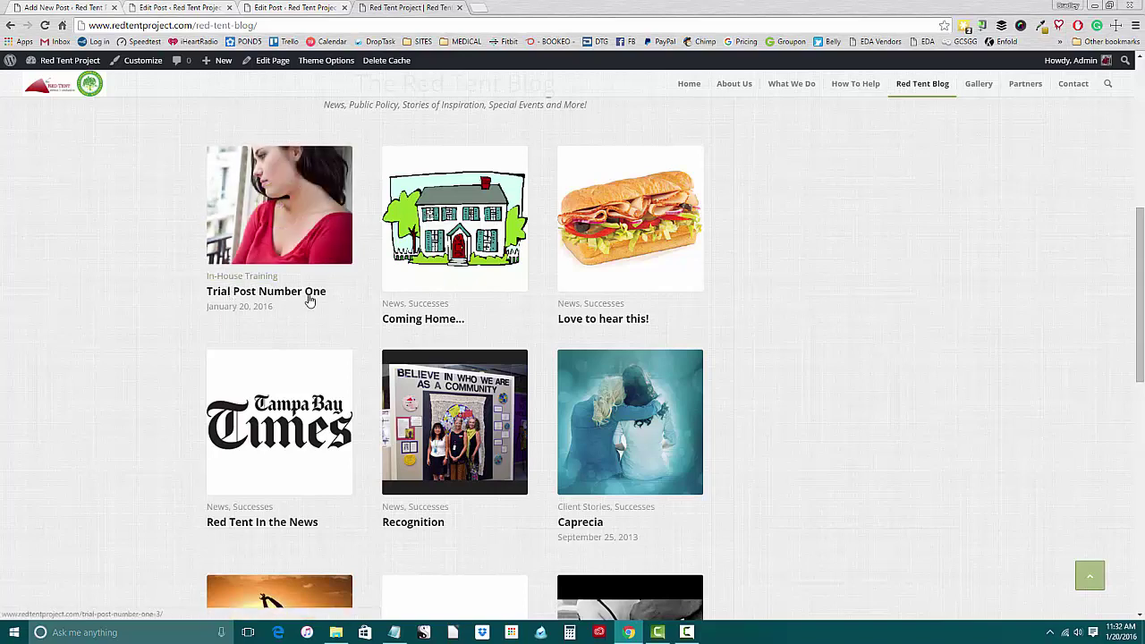
click(288, 208)
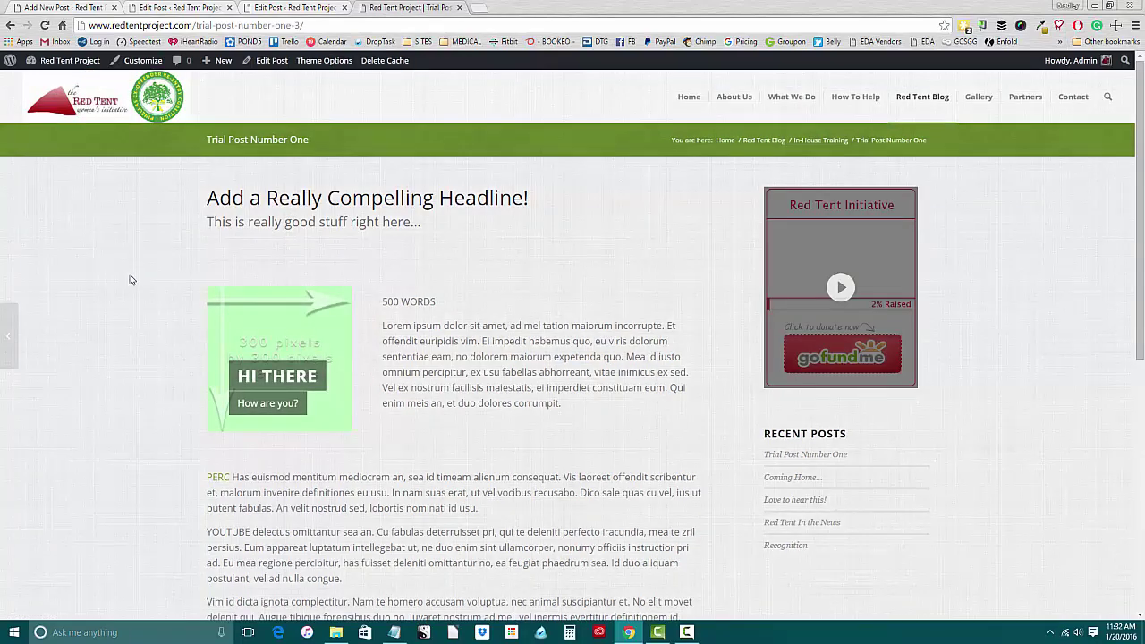
Look through the full post, view the "HI THERE" slider image enlarged and close the enlarged view
scroll(130, 280, down, 1)
scroll(130, 280, down, 5)
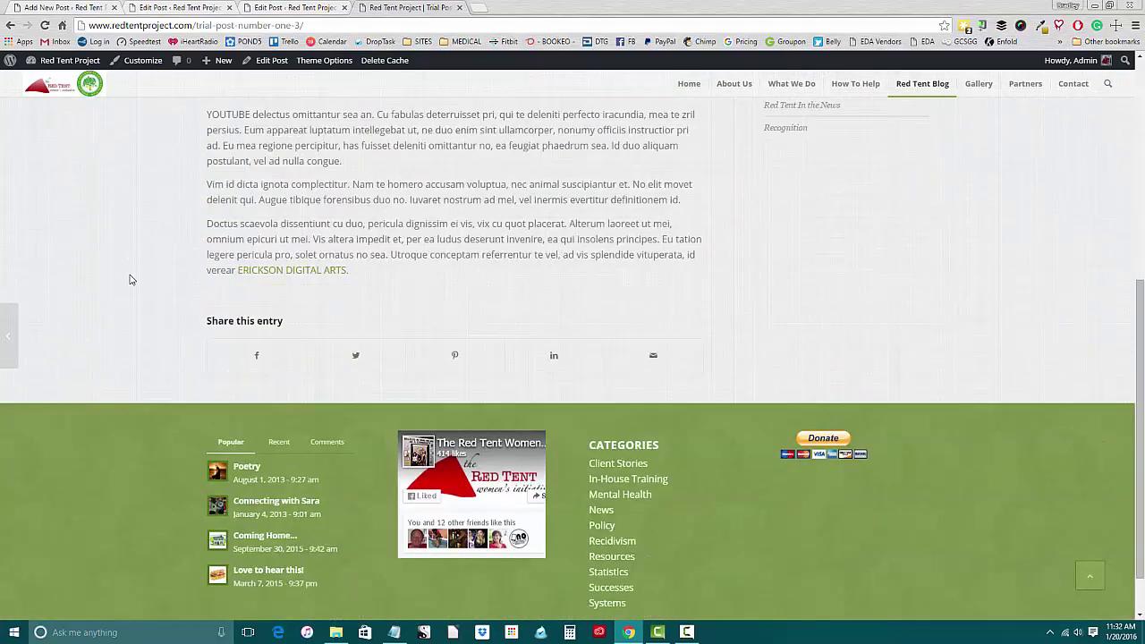
scroll(130, 280, up, 6)
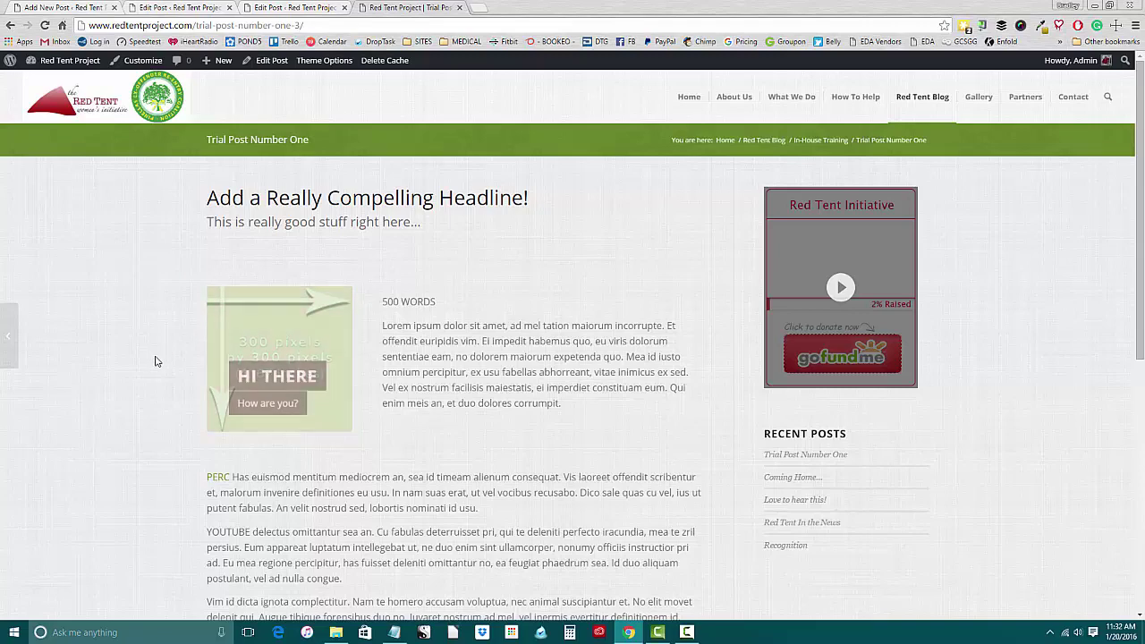
click(267, 364)
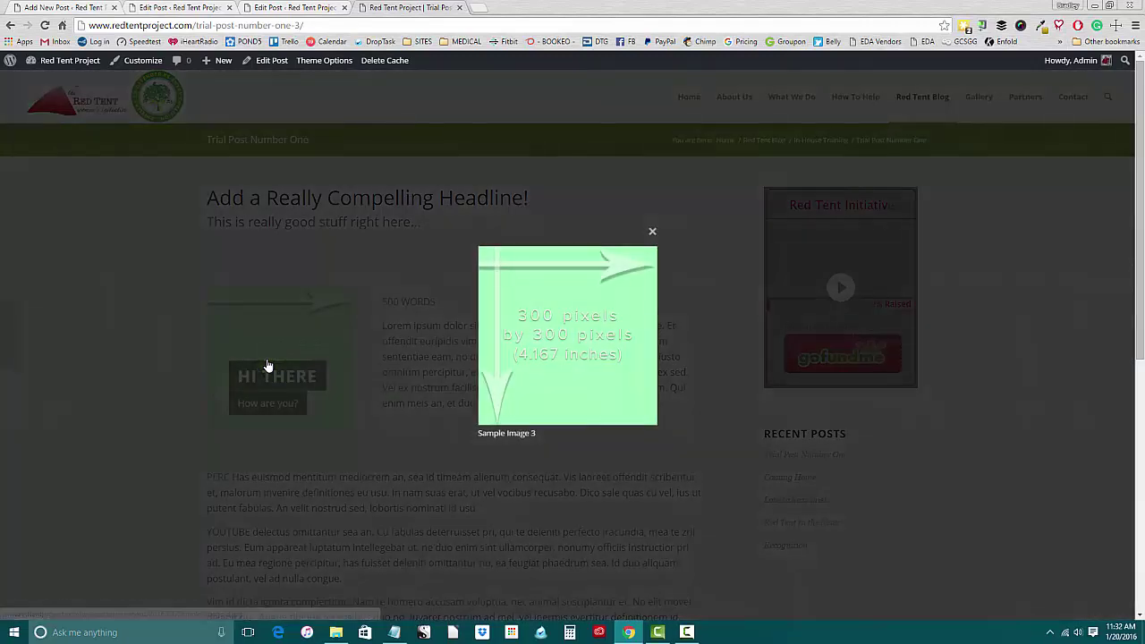
click(653, 232)
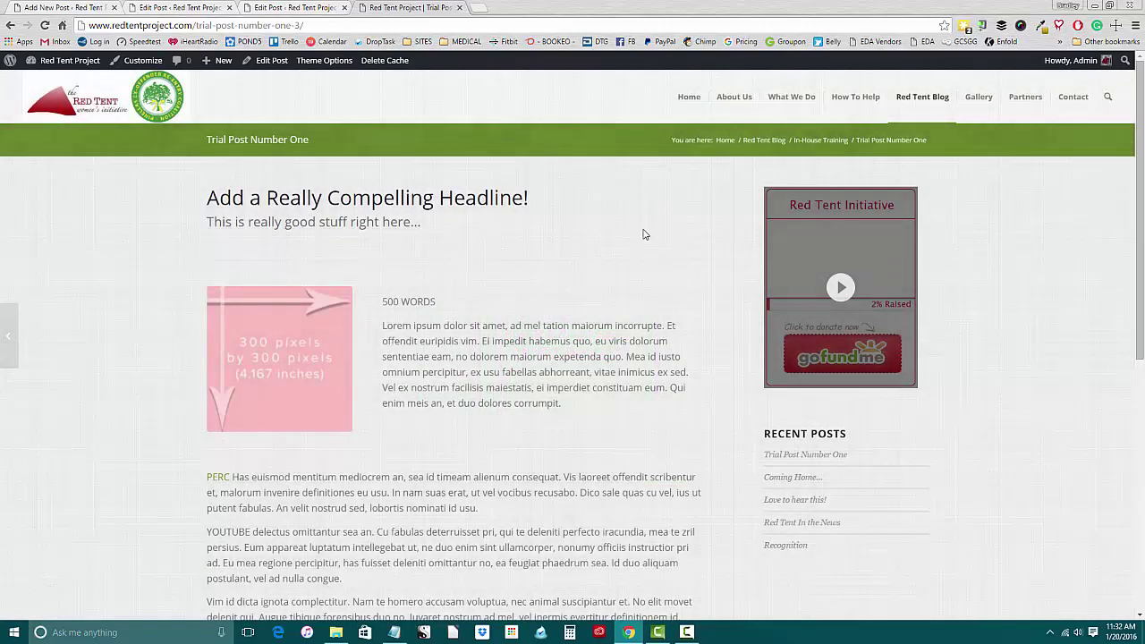